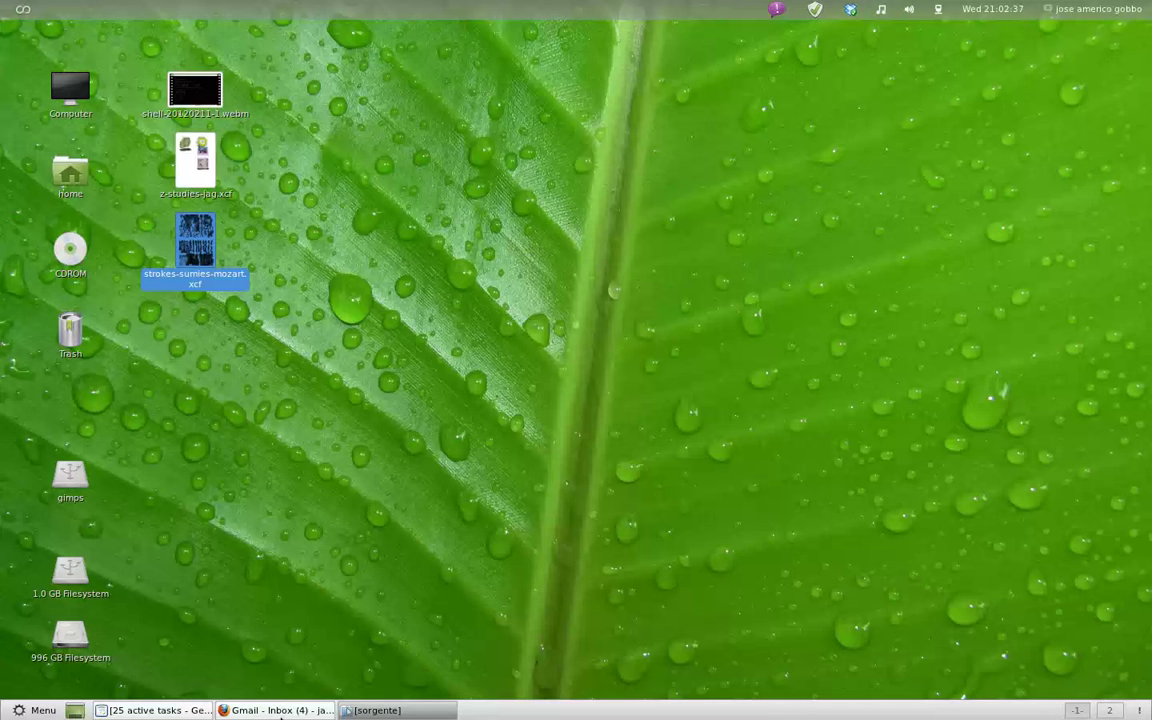
Step: Launch GIMP Image Editor by searching 'gi' in GNOME Activities
key(super)
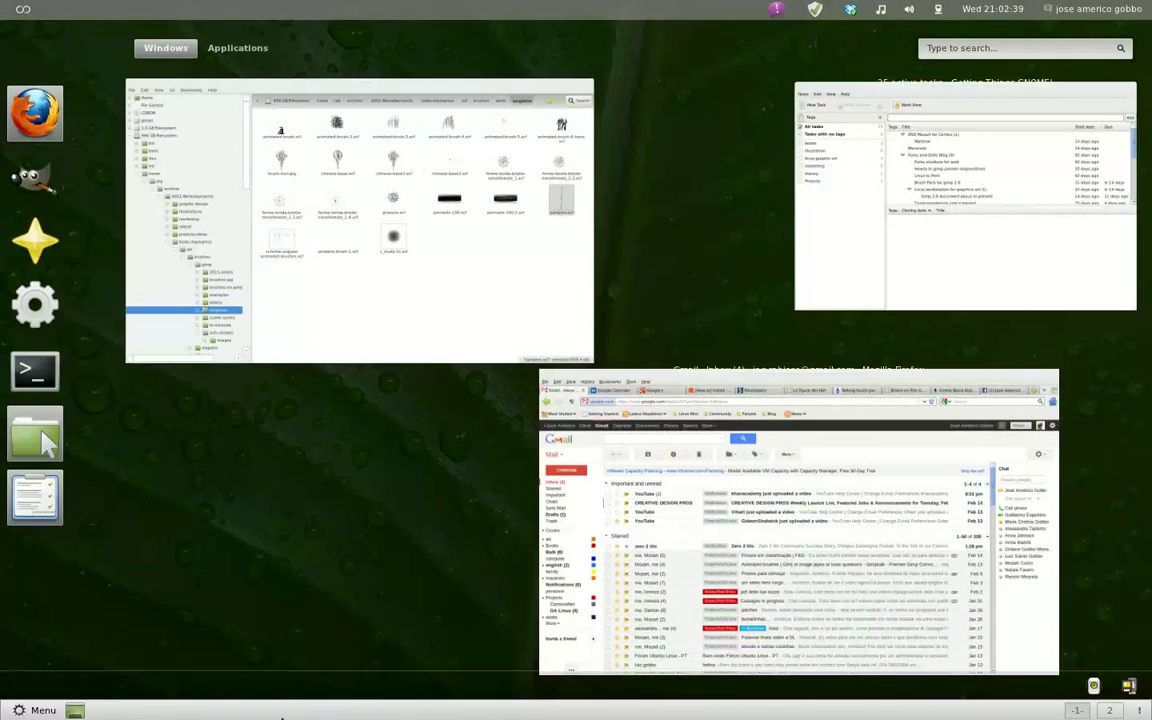
text(gi)
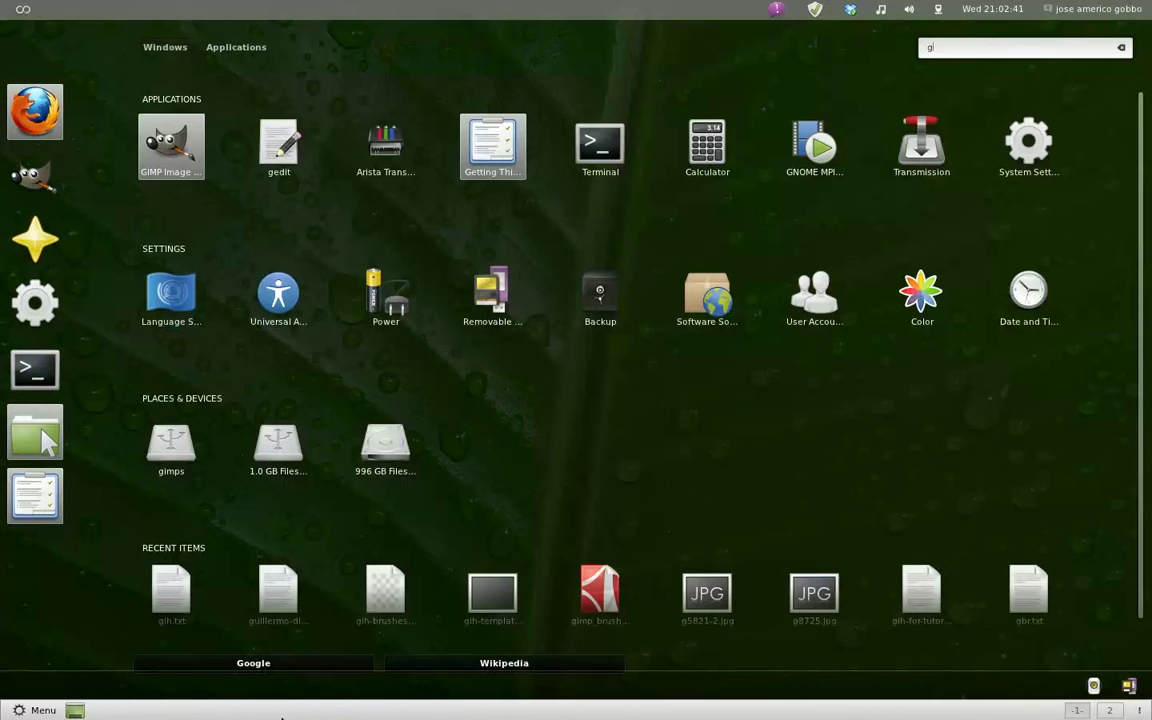
key(Return)
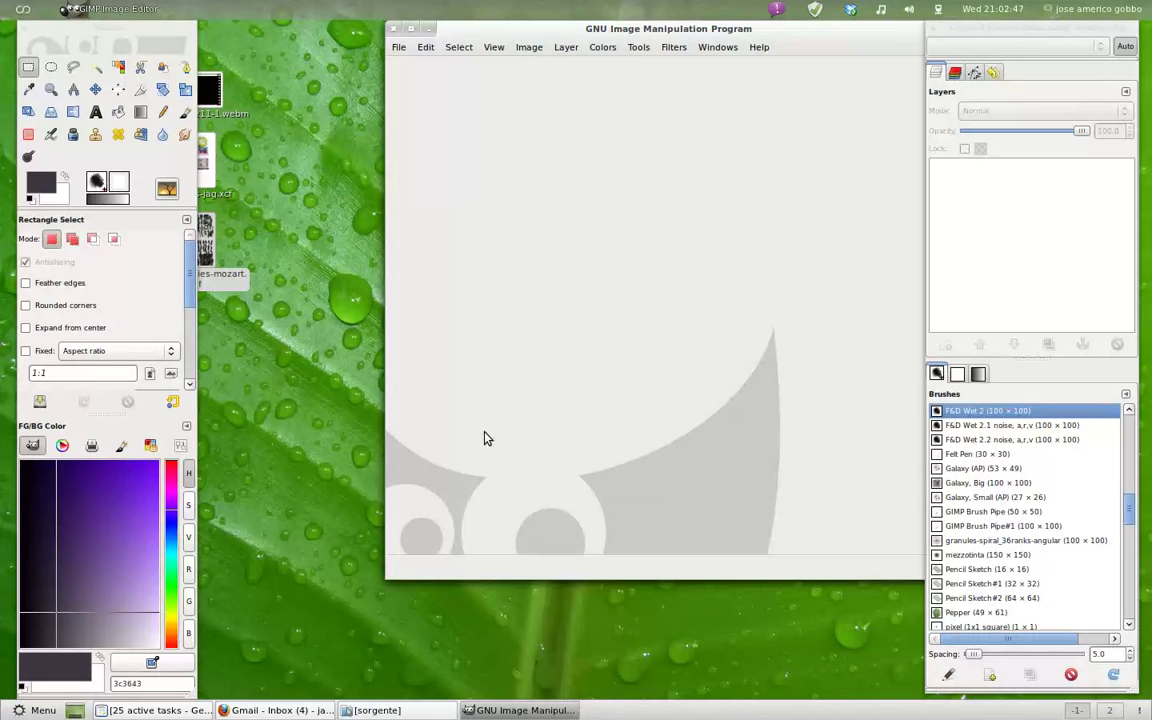
Step: Place the restored image window left and the toolbox at the screen's top edge
drag(722, 28, 587, 22)
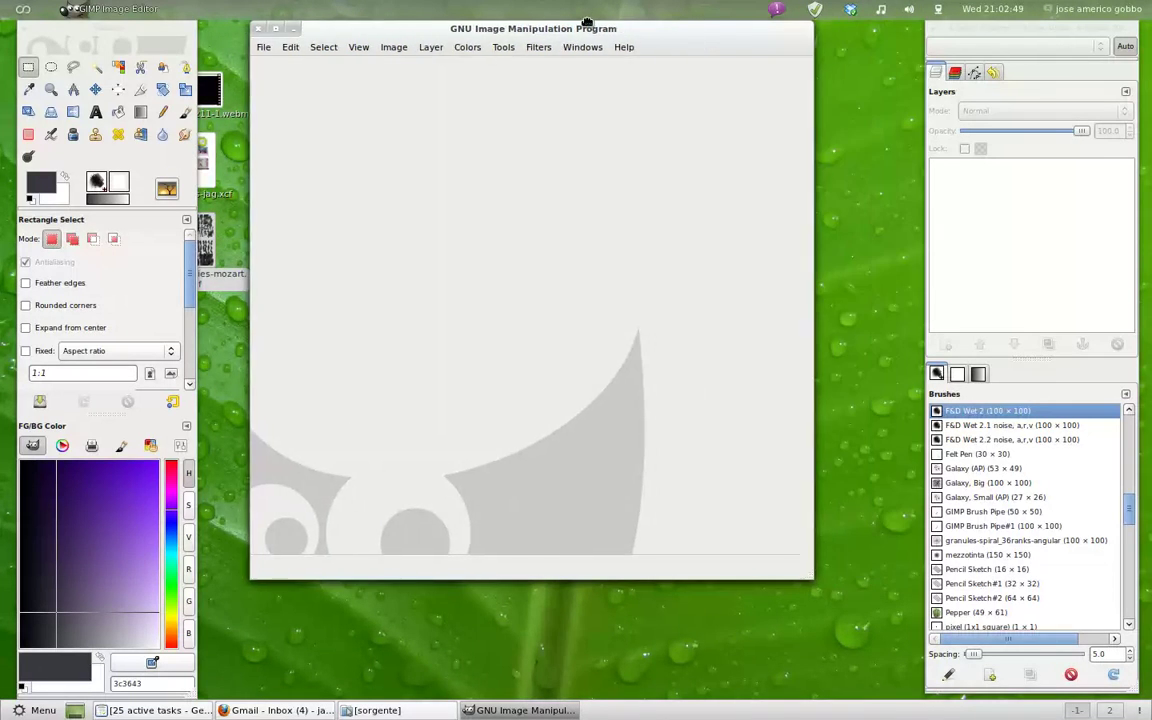
double_click(587, 22)
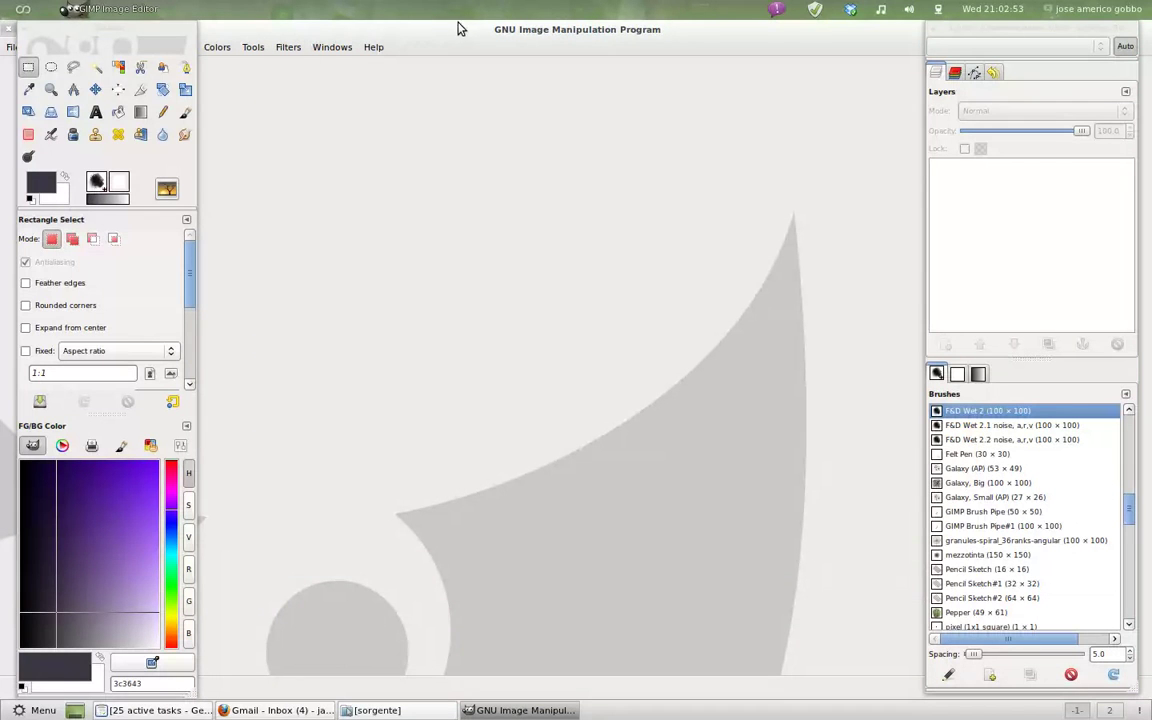
drag(134, 25, 116, 67)
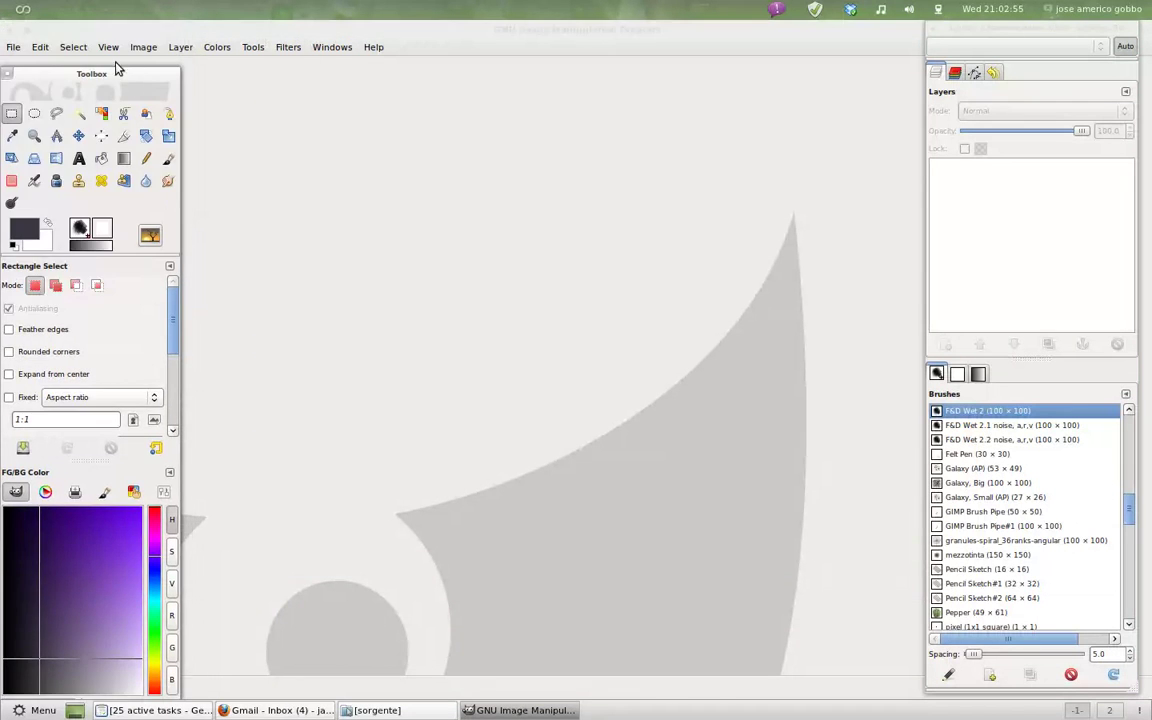
click(30, 33)
drag(57, 79, 86, 37)
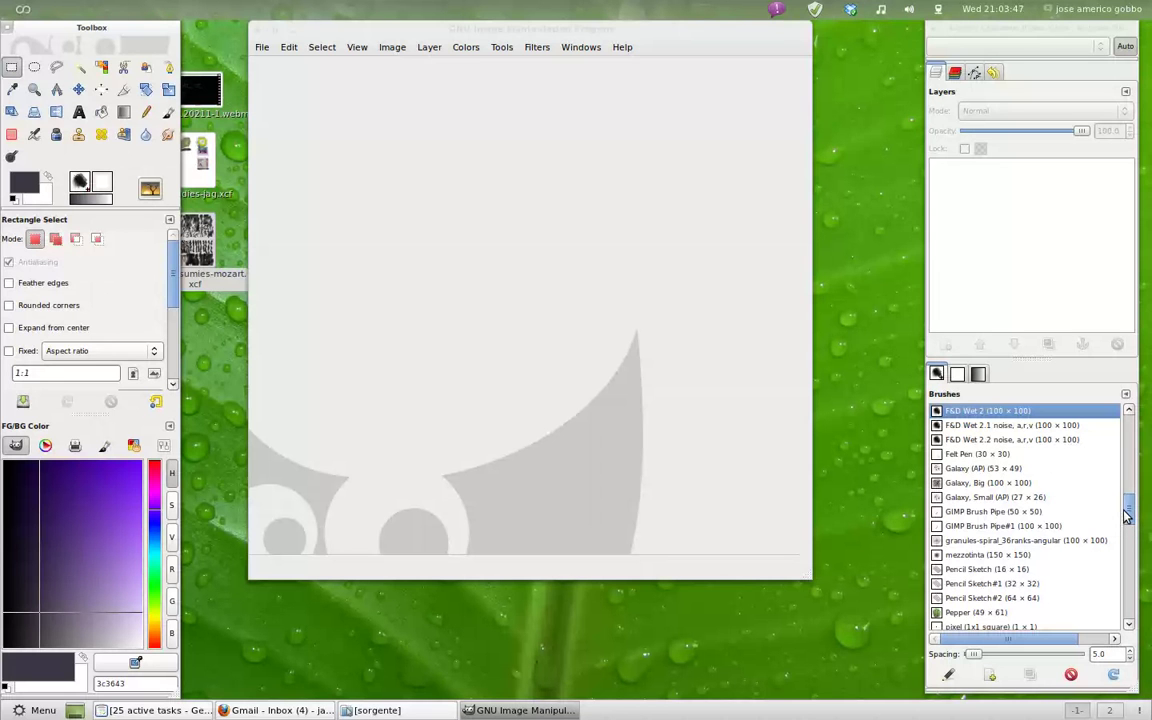
Step: Scroll down the Brushes list and pick the Z_study-rumore-tela brush
drag(1127, 514, 1119, 616)
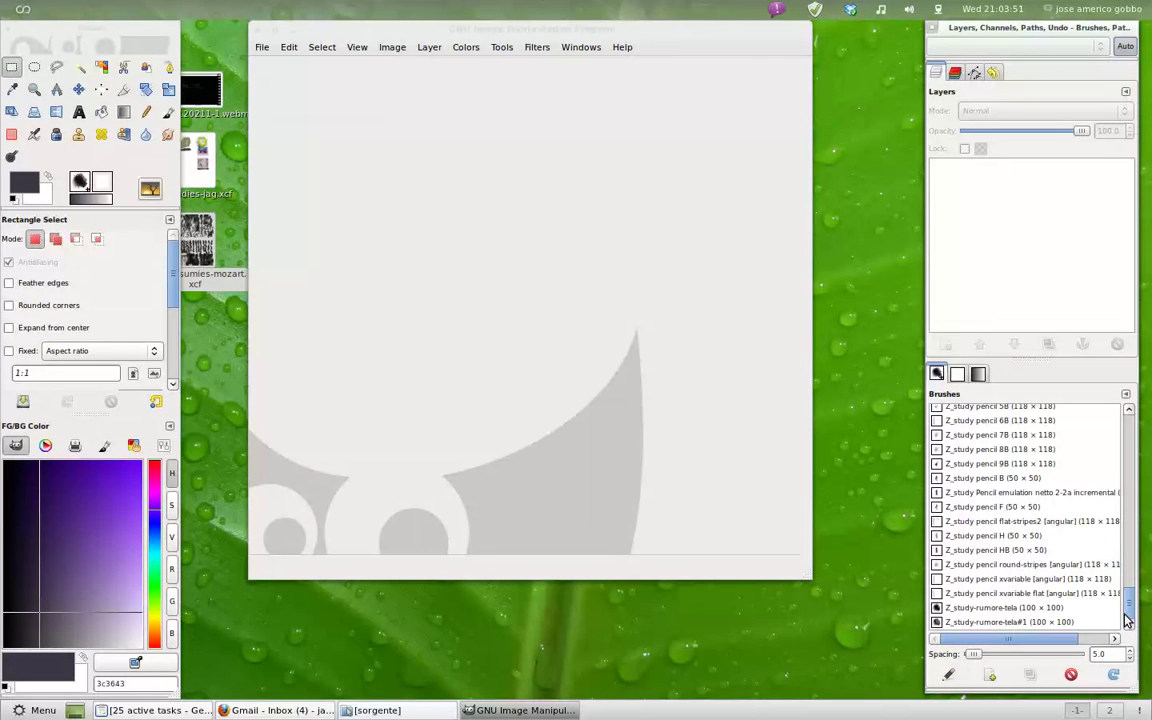
scroll(1132, 607, up, 1)
scroll(1132, 607, down, 1)
scroll(1130, 616, up, 1)
scroll(1130, 615, up, 2)
scroll(1130, 614, down, 3)
click(937, 611)
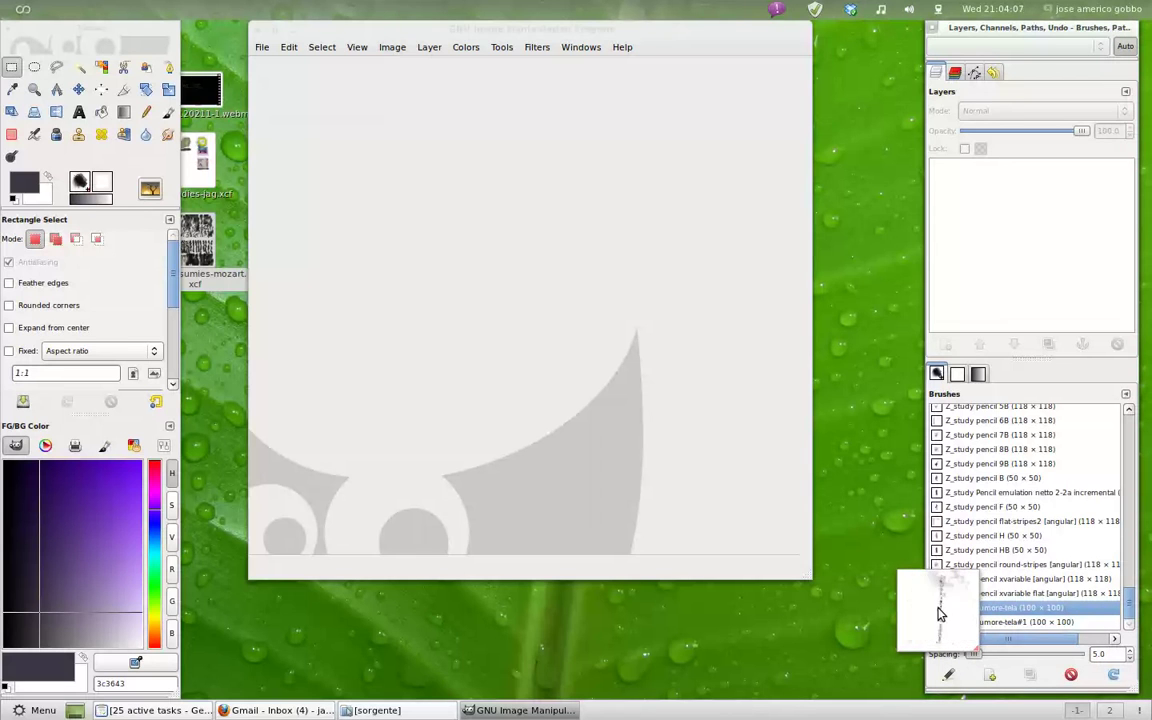
Step: Compare with Z_study-rumore-tela#1, return to Z_study-rumore-tela, and scroll the list back
click(939, 622)
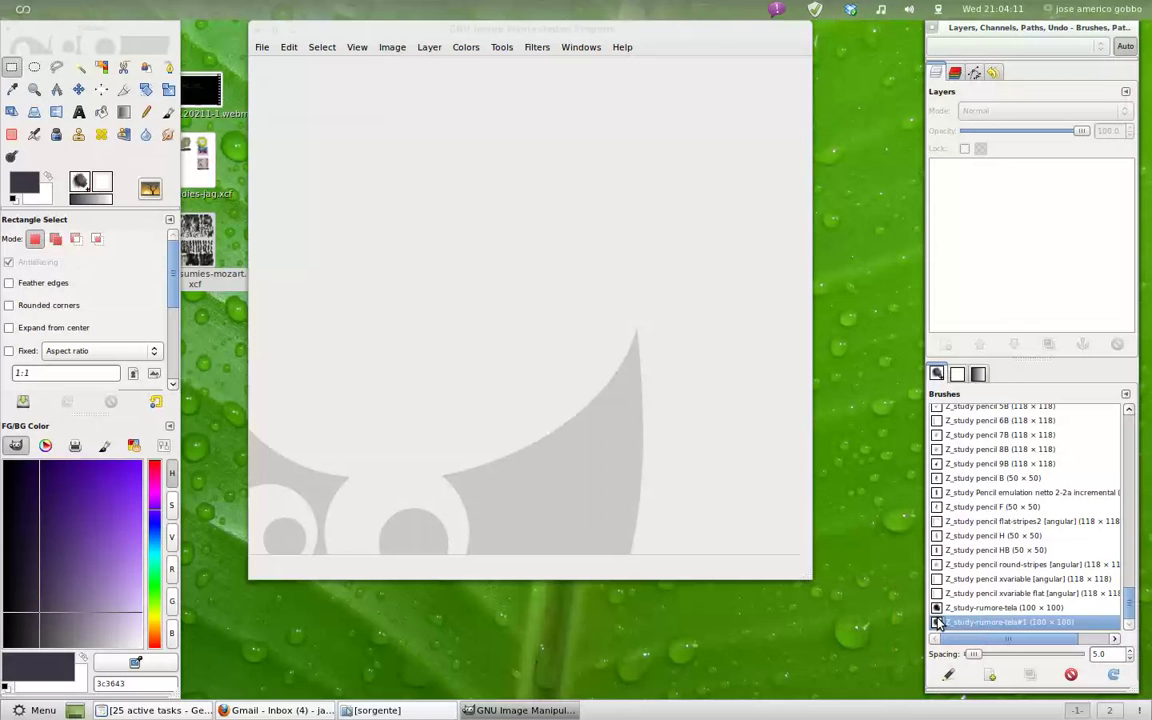
click(938, 609)
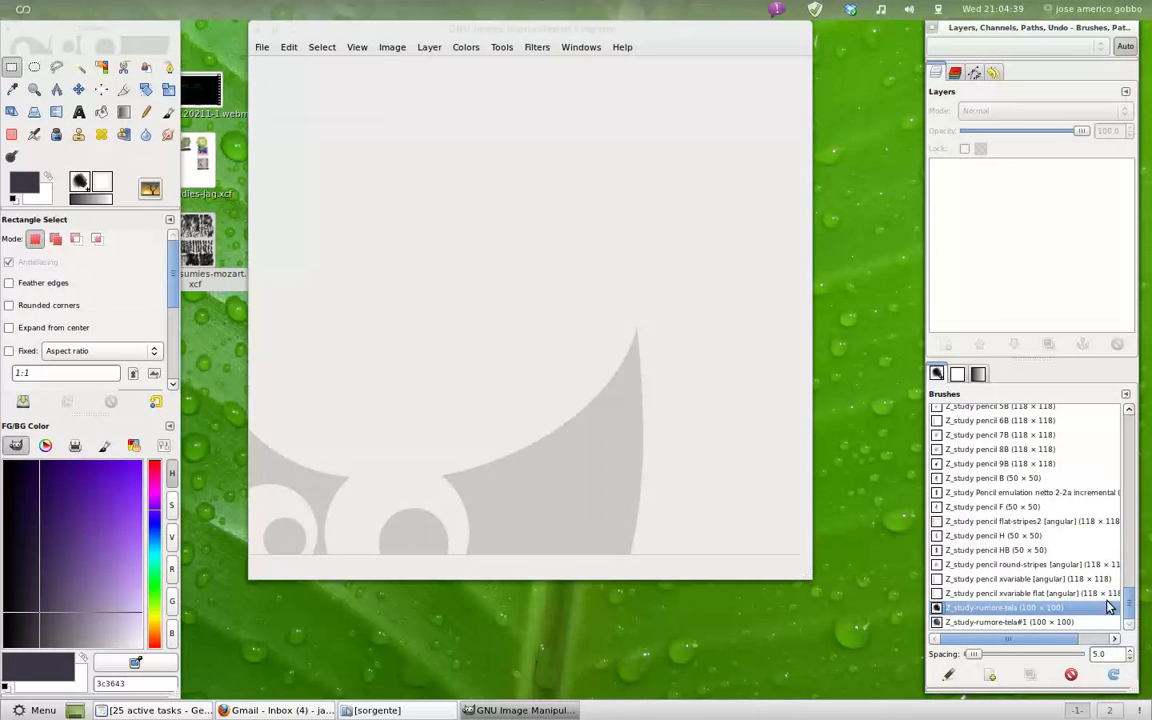
mouse_move(1128, 602)
mouse_down()
mouse_move(1150, 523)
mouse_move(1150, 433)
mouse_move(1148, 497)
mouse_up()
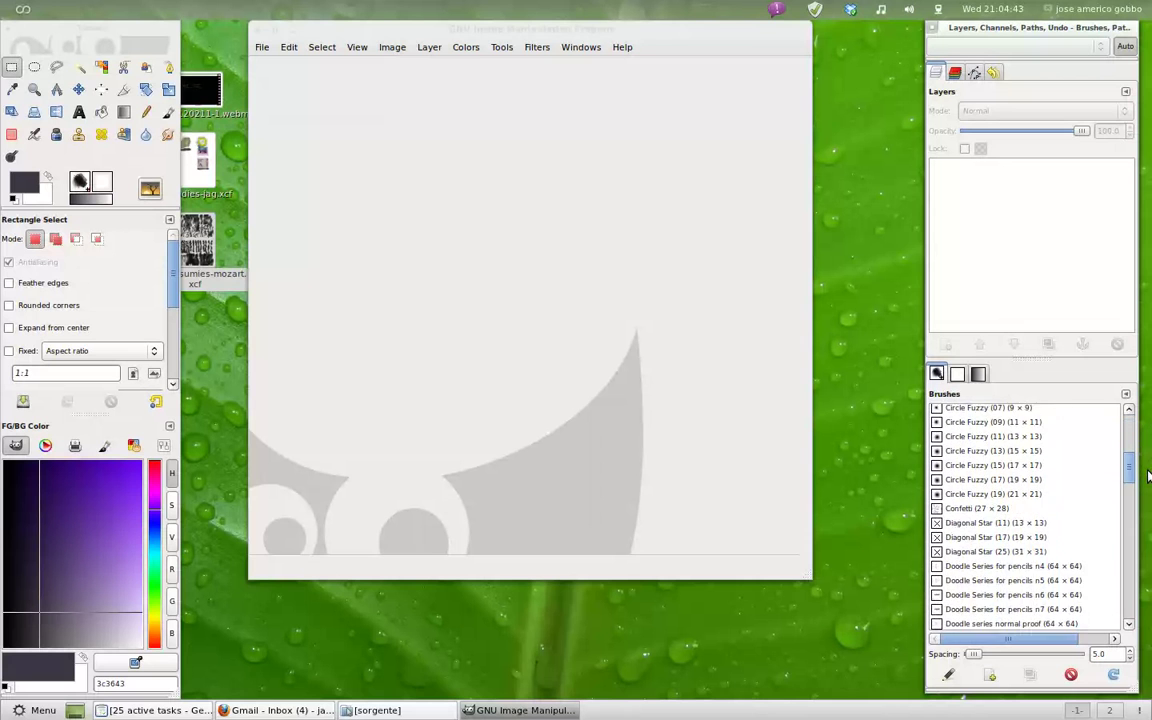
scroll(1121, 542, down, 1)
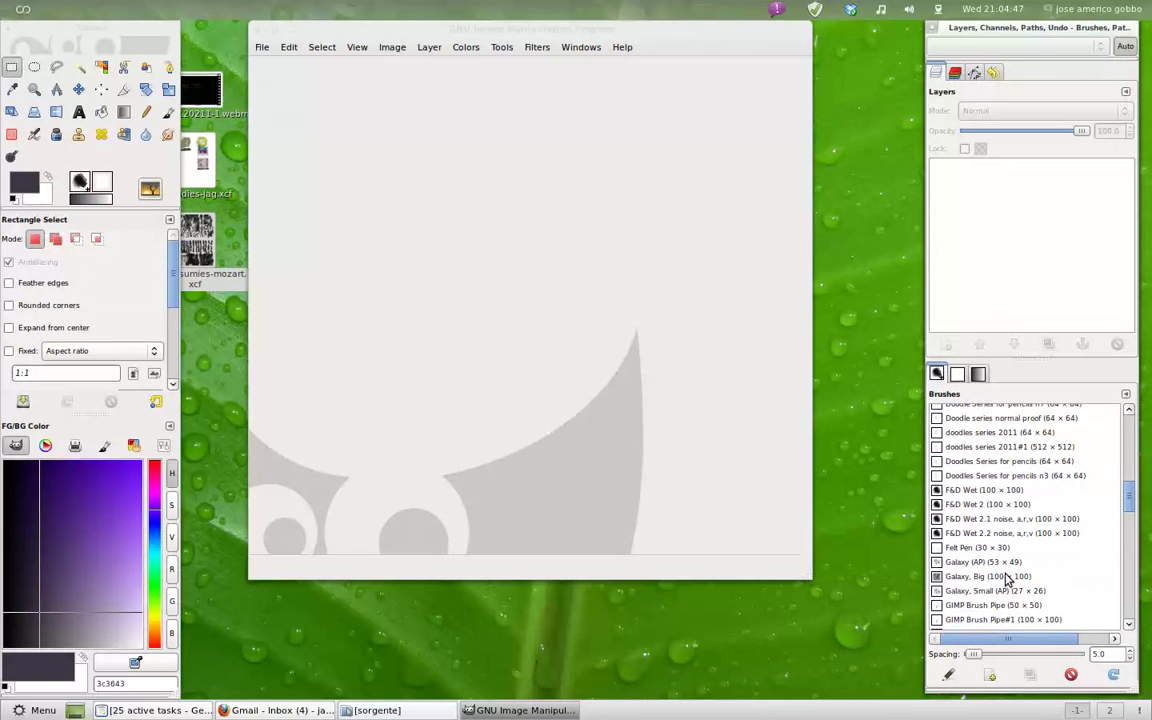
Step: Open the F&D Wet brush as an image via Open Brush as Image
click(946, 490)
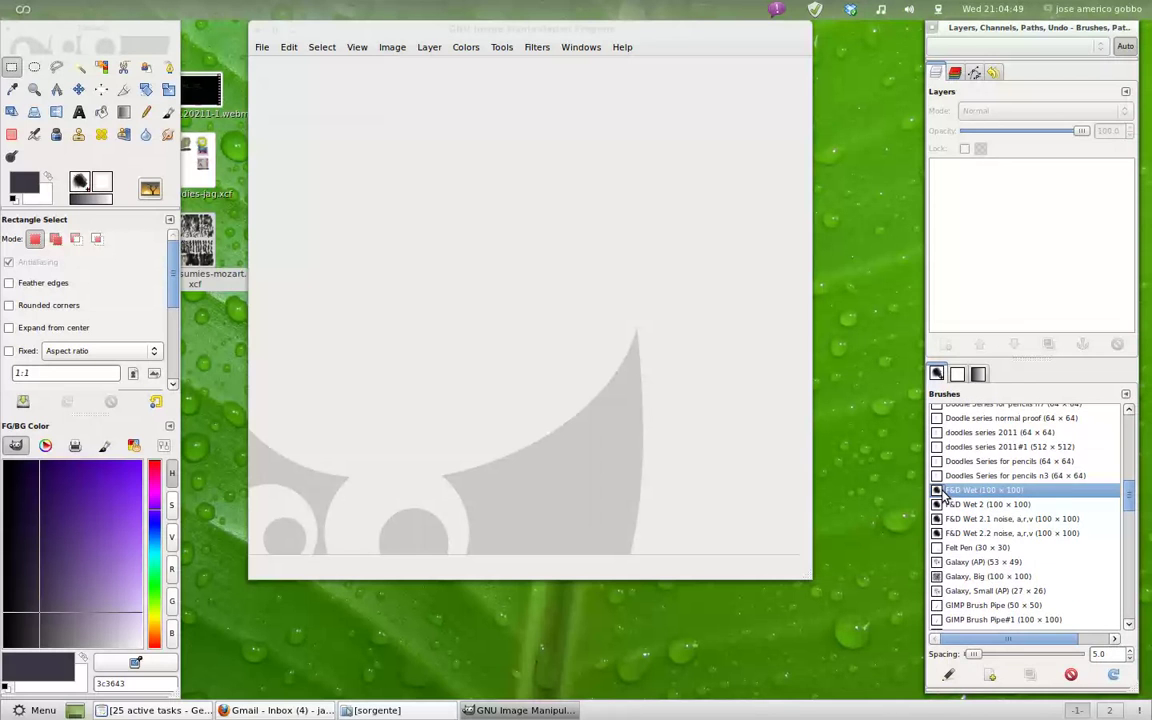
right_click(945, 491)
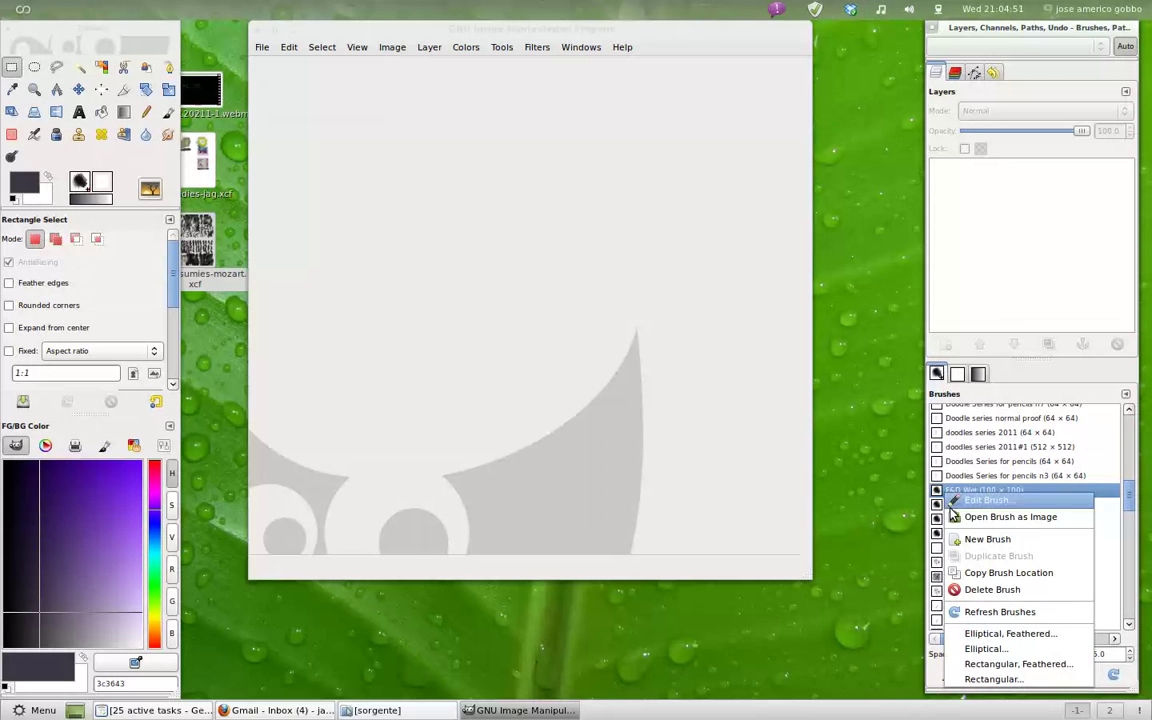
click(955, 519)
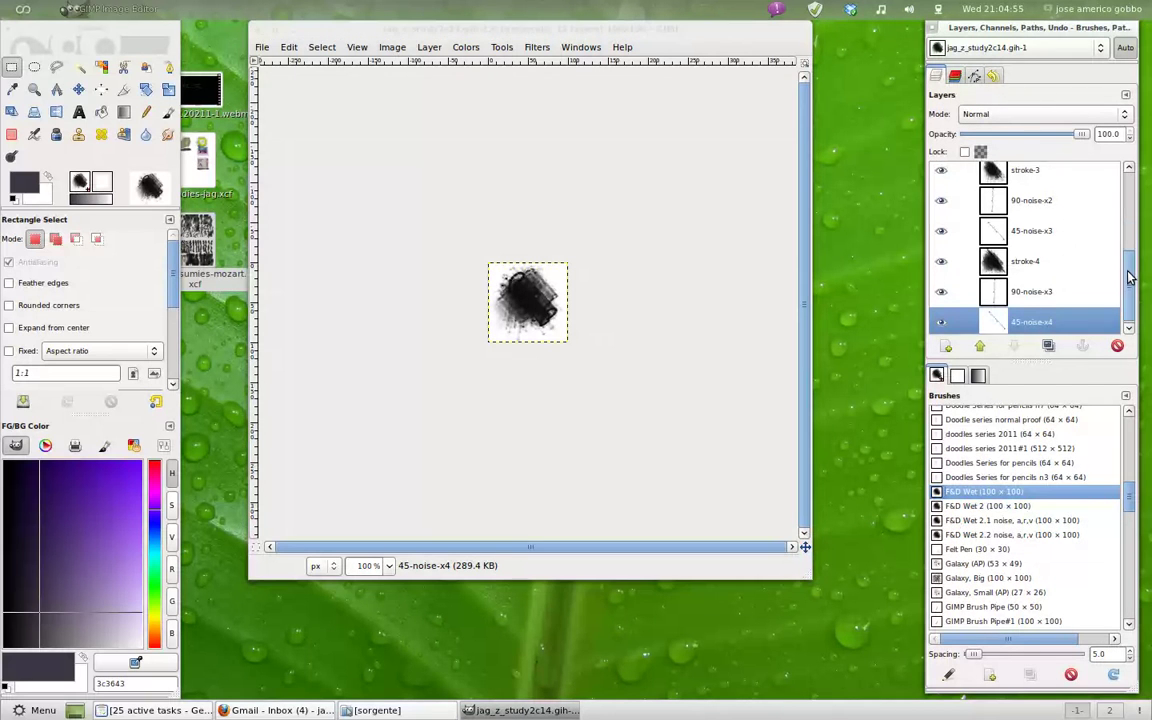
Step: Review the F&D Wet brush's layers, then open z-studies-jag.xcf from the desktop
drag(1127, 257, 1127, 193)
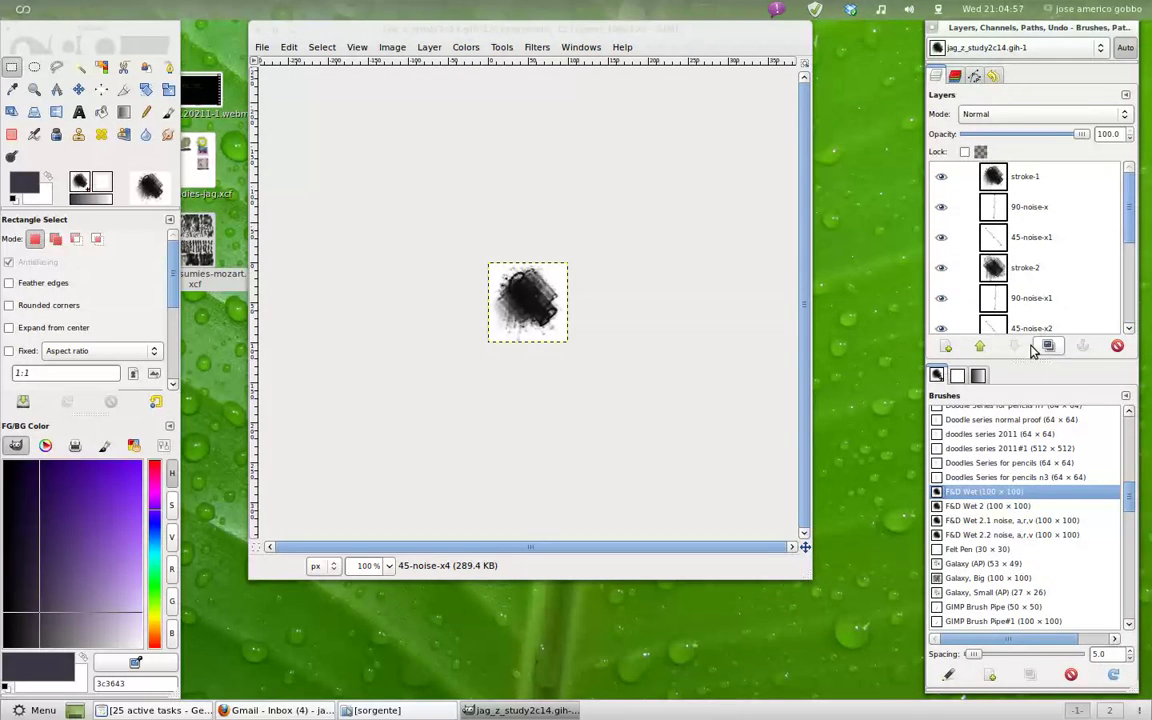
scroll(1120, 250, down, 6)
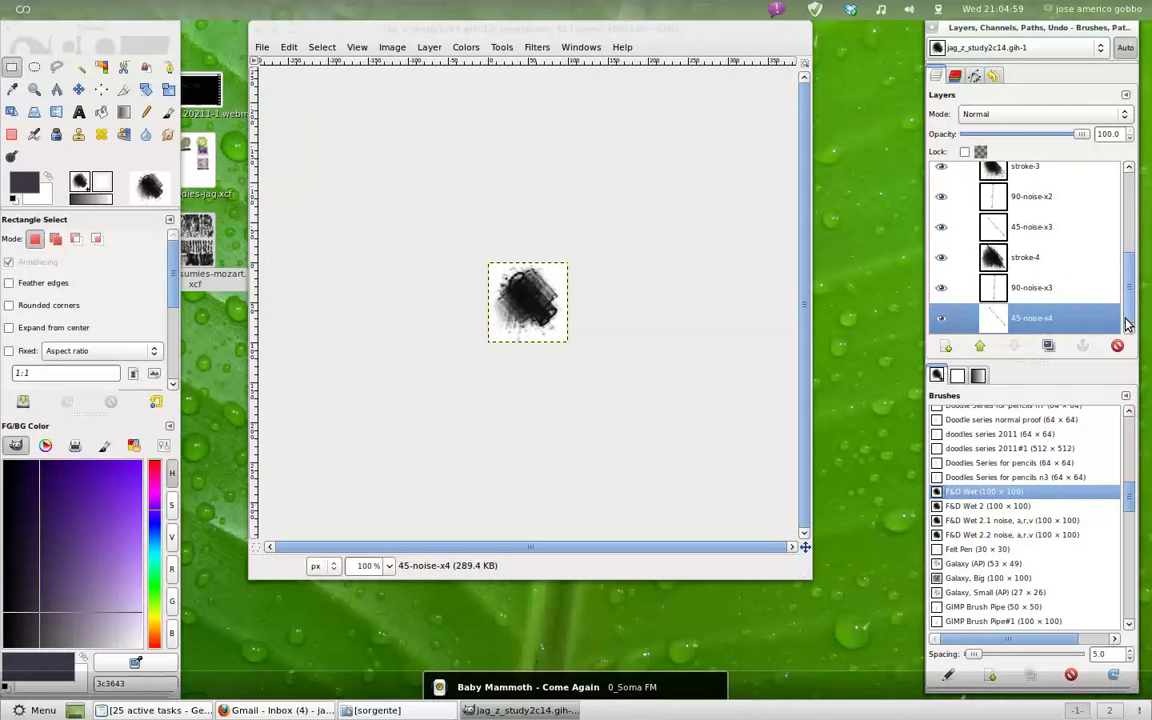
scroll(1122, 303, up, 3)
scroll(1100, 270, up, 3)
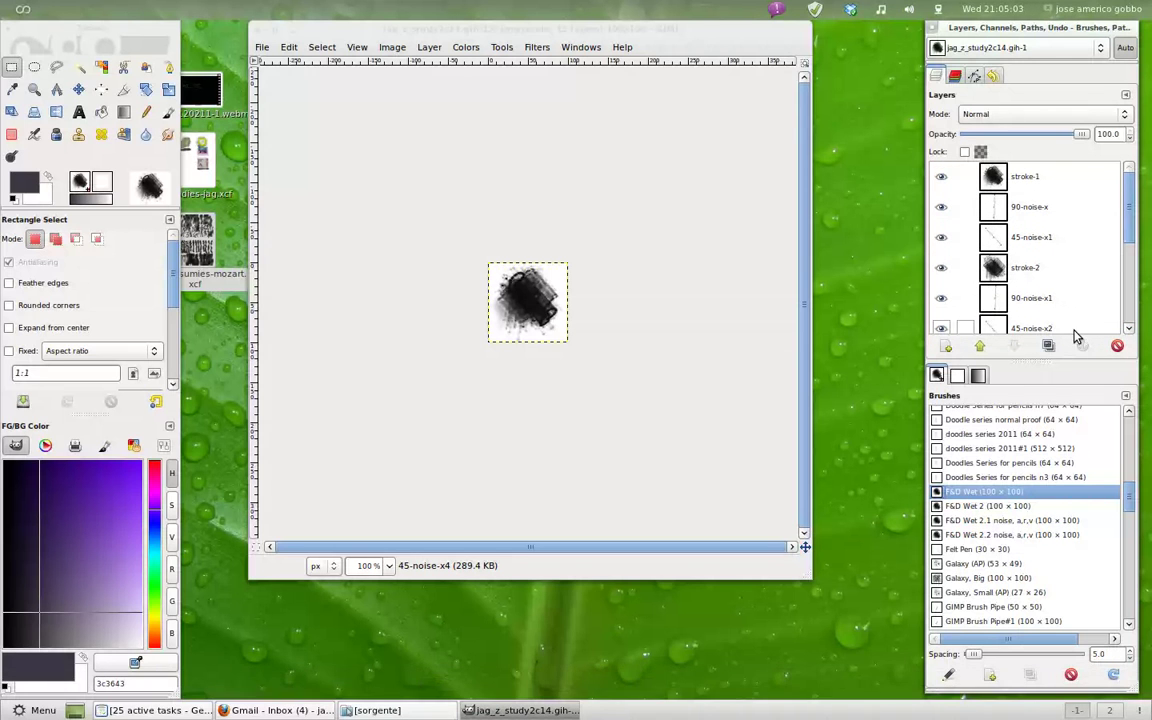
click(1128, 329)
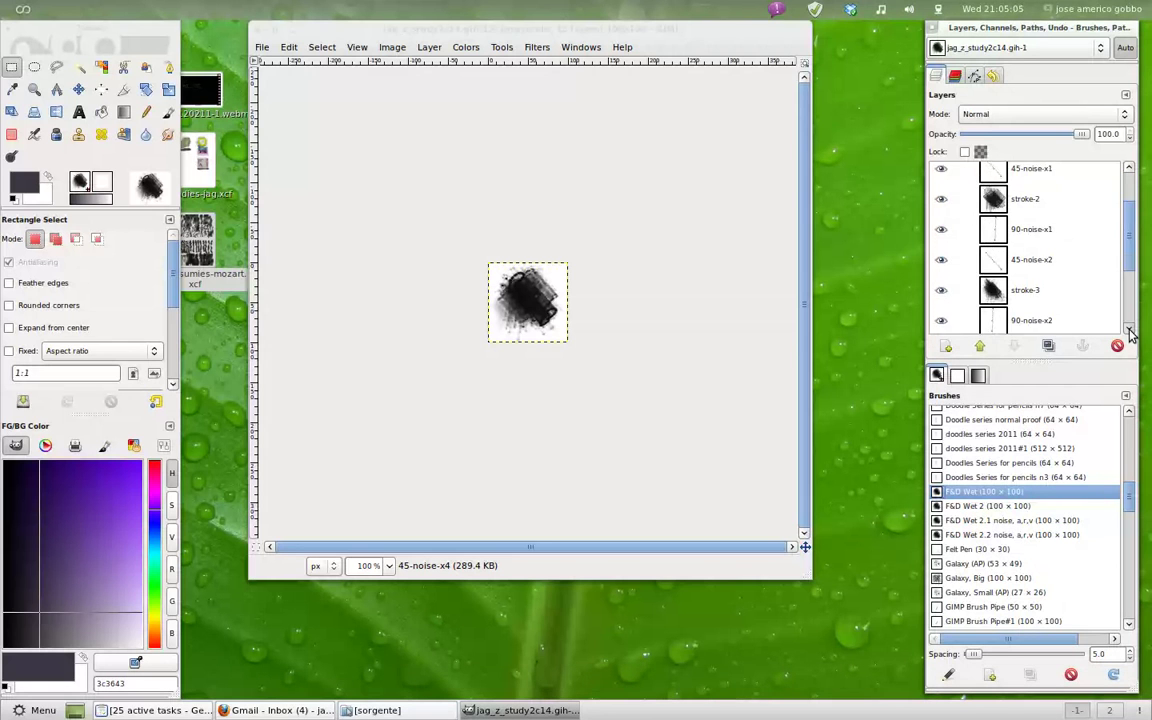
scroll(1130, 333, down, 3)
drag(1130, 333, 1132, 215)
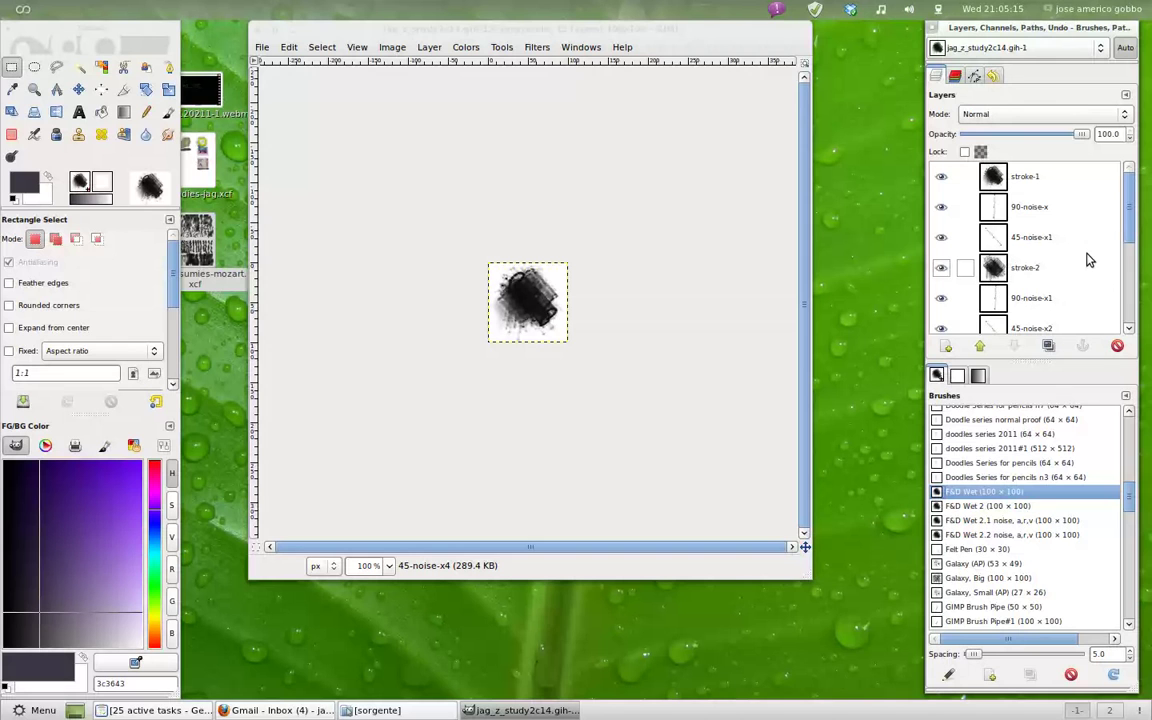
drag(1133, 203, 1133, 187)
mouse_move(1131, 195)
mouse_down()
mouse_move(1120, 296)
mouse_move(1127, 183)
mouse_up()
drag(1133, 204, 1128, 295)
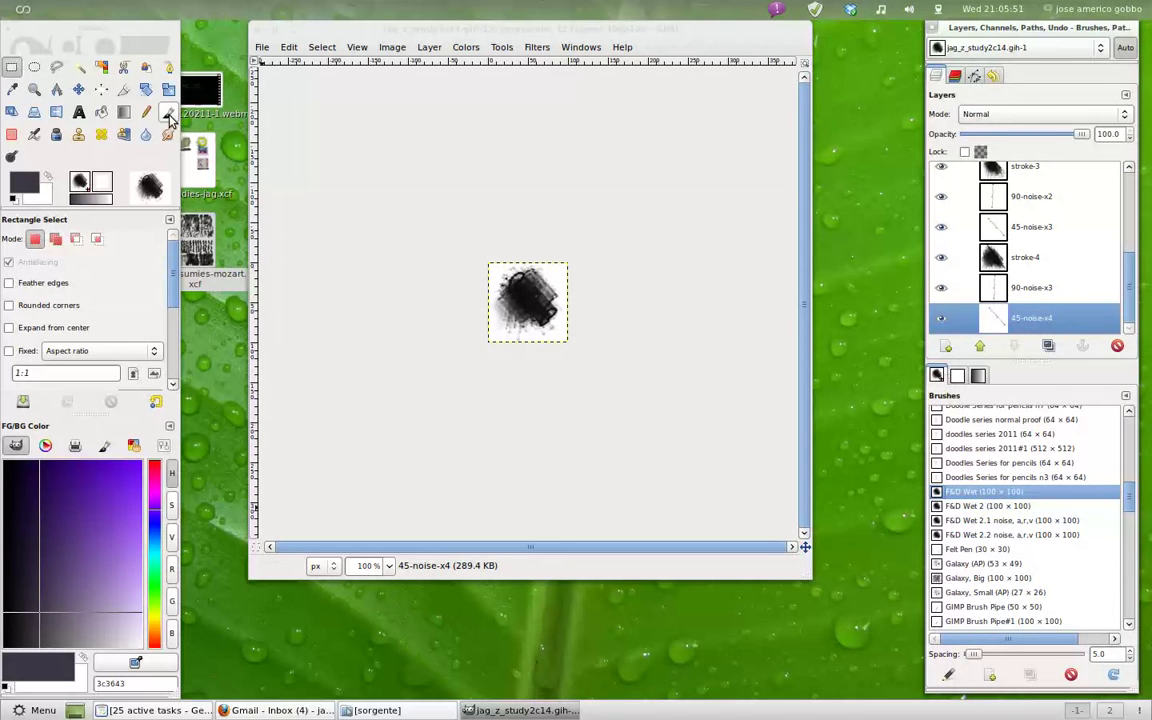
click(196, 146)
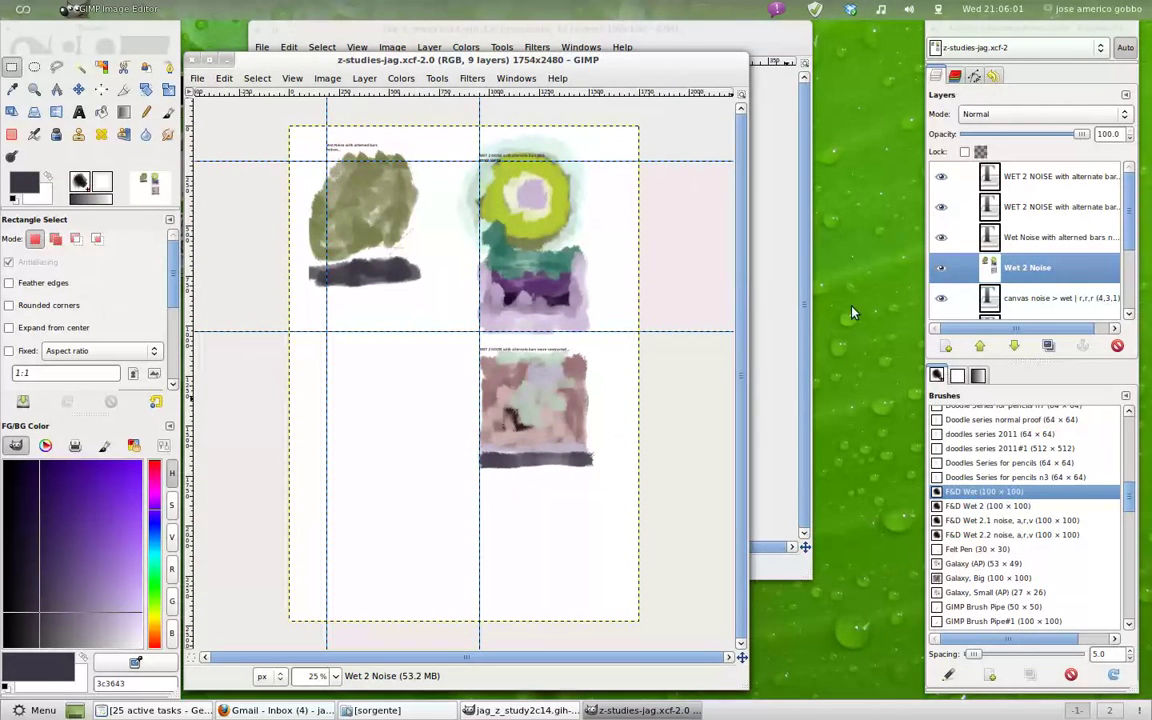
Step: Select 'brushes canvas noise proofs' and show it alone, hiding all other layers
scroll(1136, 289, down, 5)
click(1090, 303)
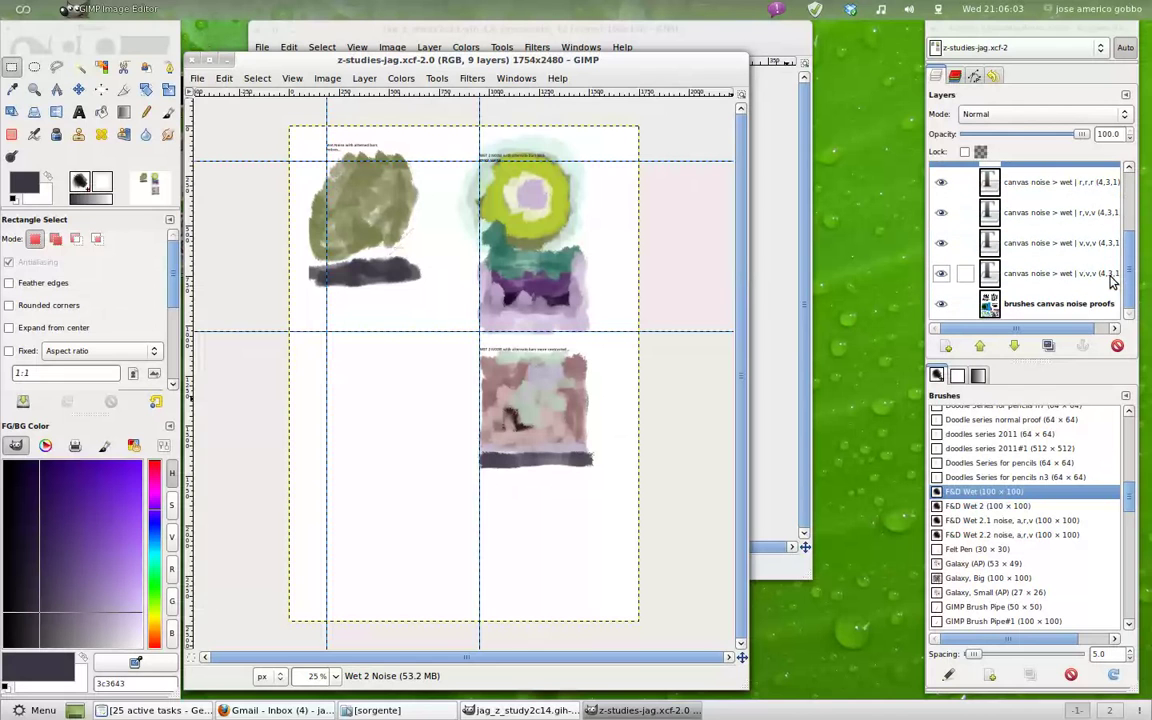
shift+click(942, 306)
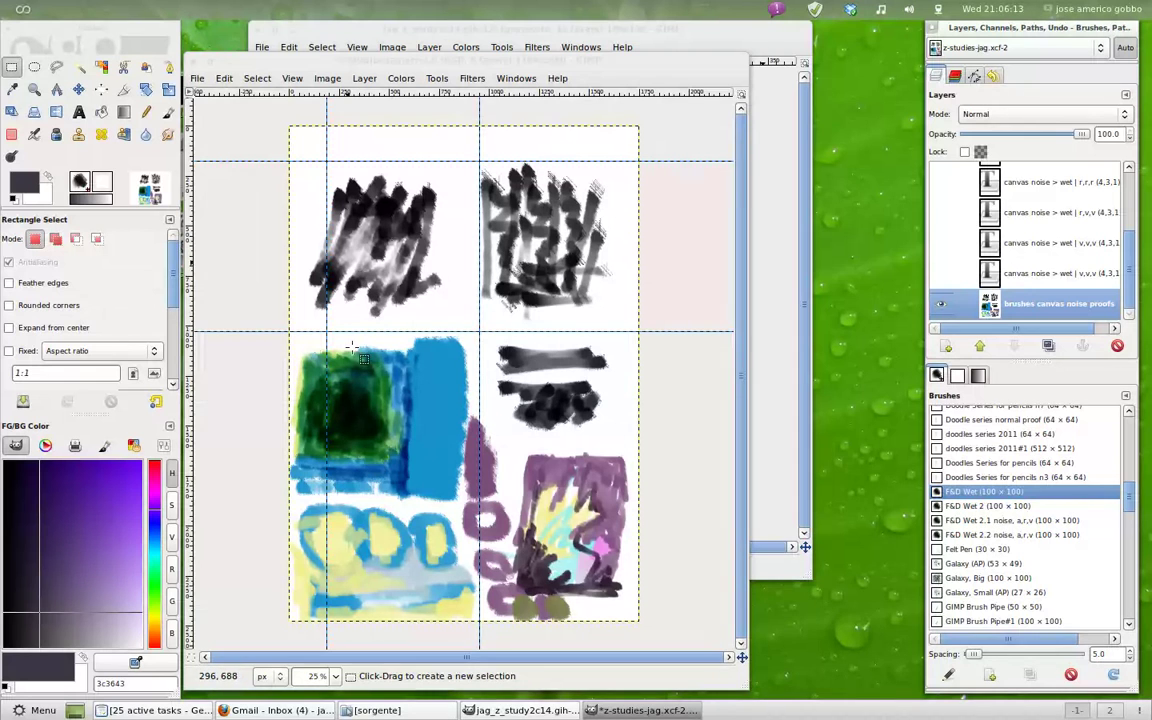
click(375, 60)
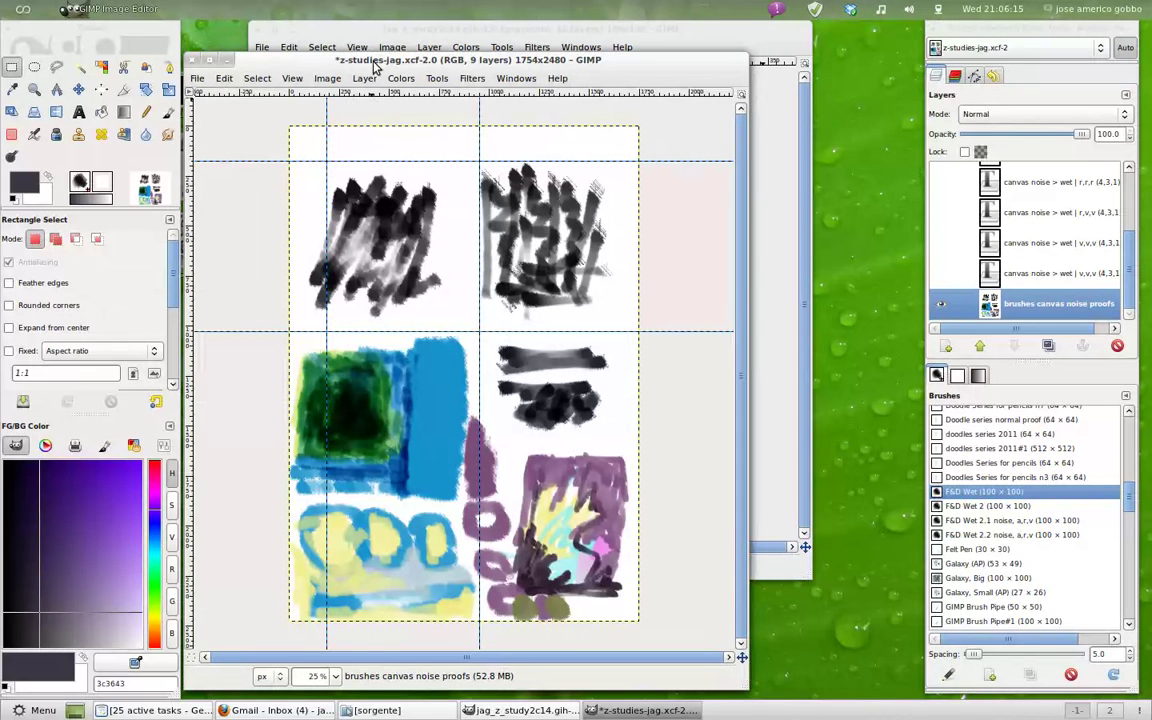
Step: Zoom the study sheet to 100% and scroll around the brush proofs
key(1)
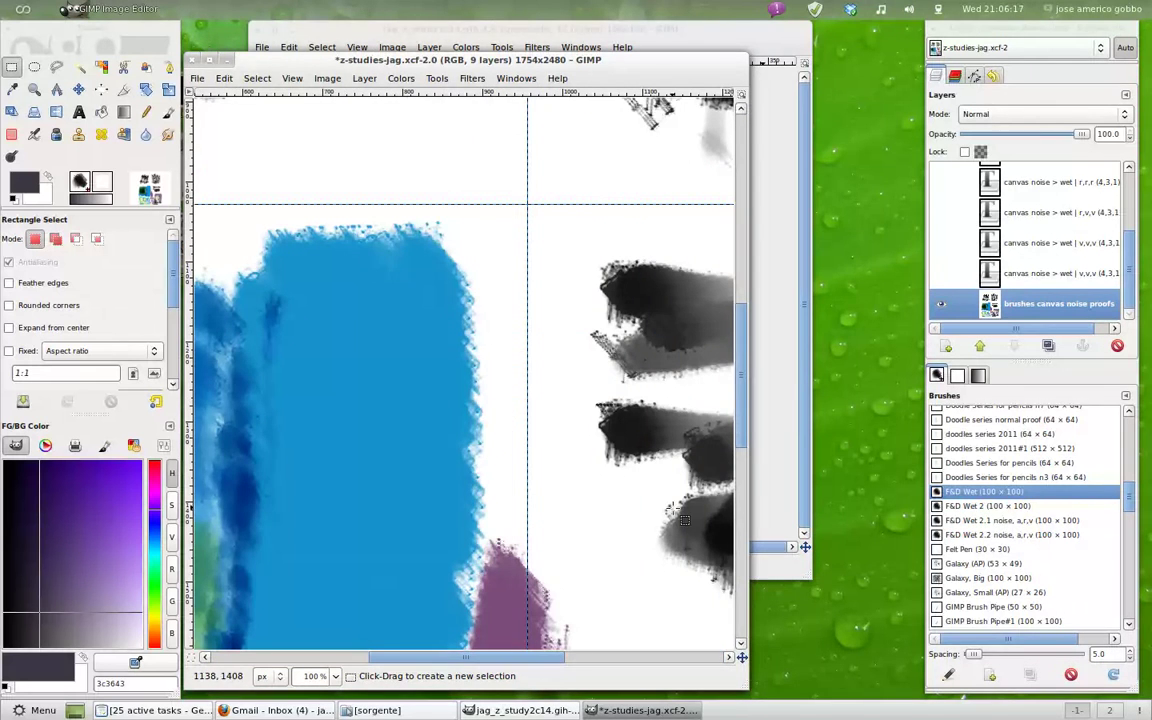
scroll(660, 450, up, 5)
scroll(600, 560, up, 5)
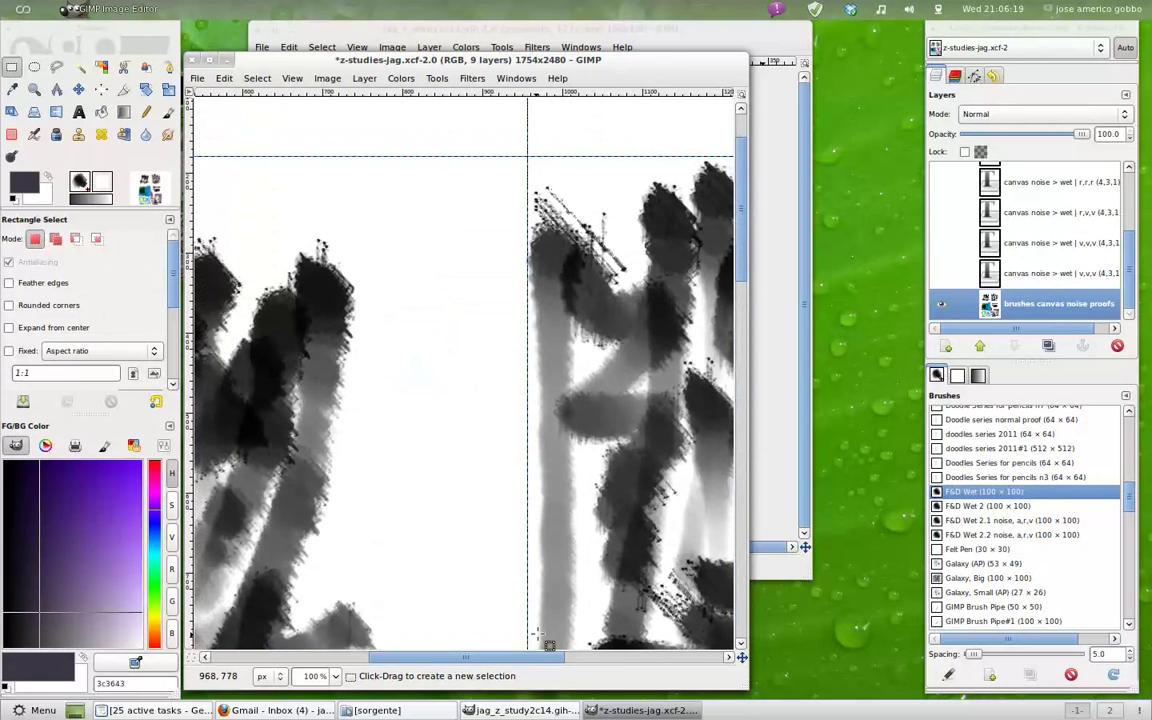
scroll(482, 655, left, 3)
scroll(440, 655, left, 3)
scroll(395, 652, left, 3)
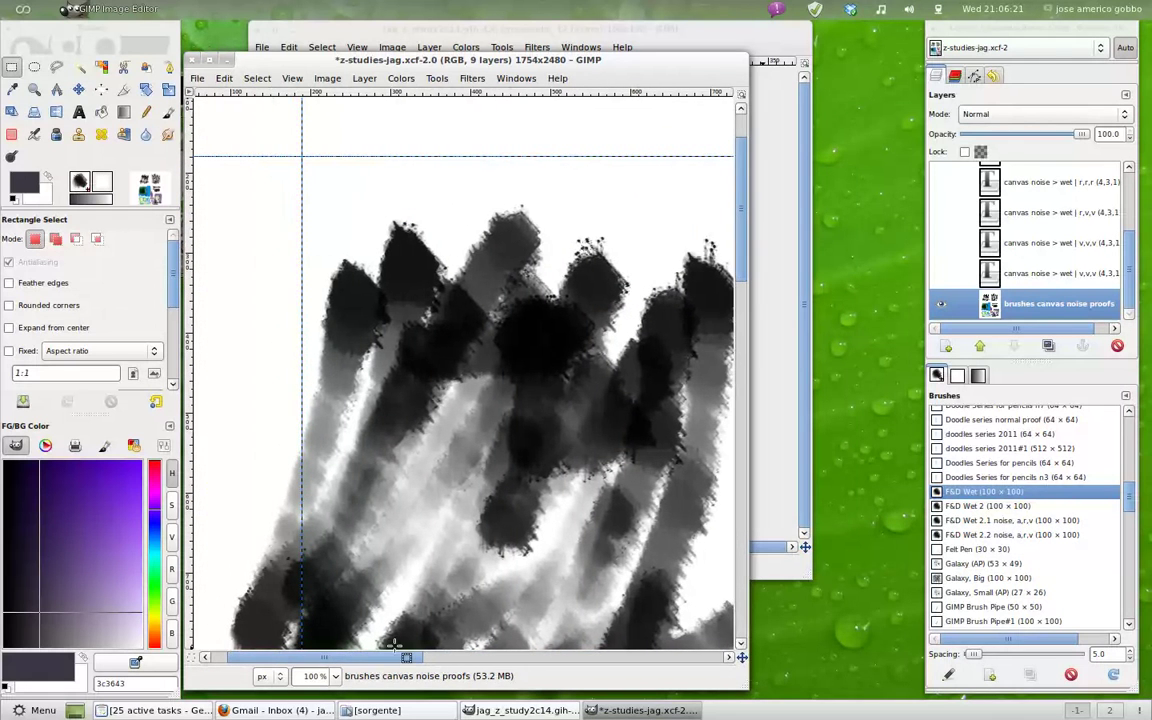
scroll(740, 277, down, 2)
scroll(740, 277, down, 2)
scroll(741, 300, down, 3)
scroll(741, 310, up, 3)
scroll(741, 310, up, 2)
scroll(985, 195, up, 3)
scroll(980, 197, up, 1)
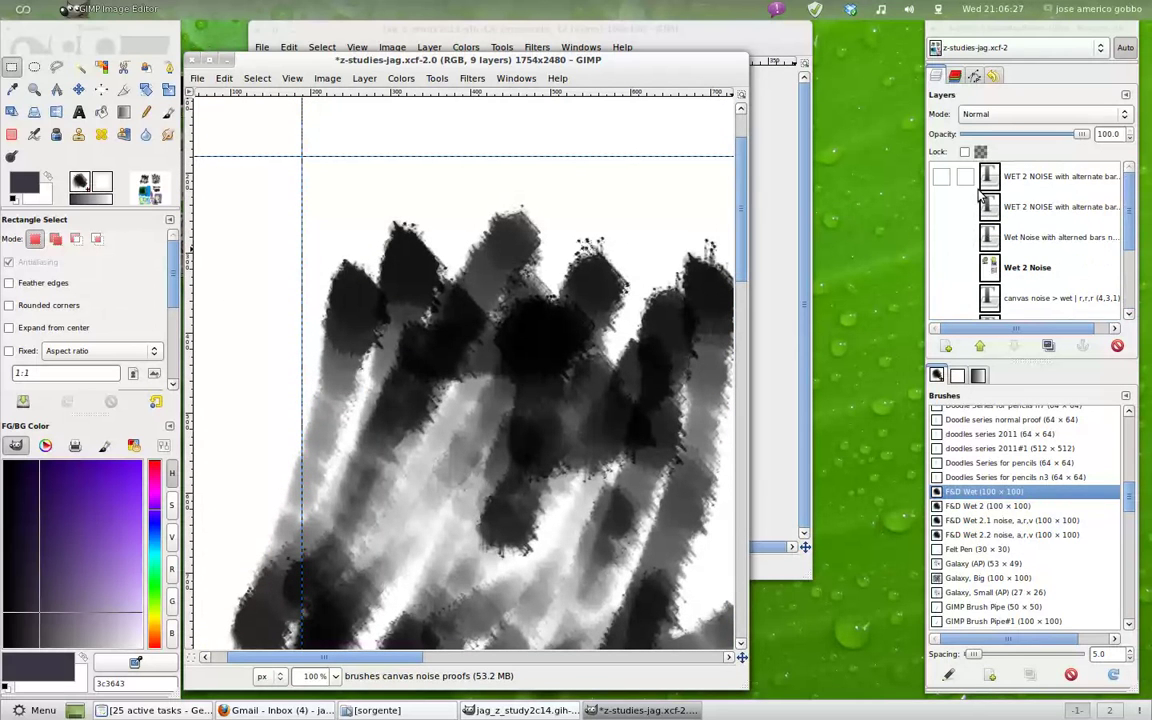
Step: Show the Wet 2 Noise layers and the 'canvas noise > wet r,r,r' layer
click(941, 176)
click(941, 206)
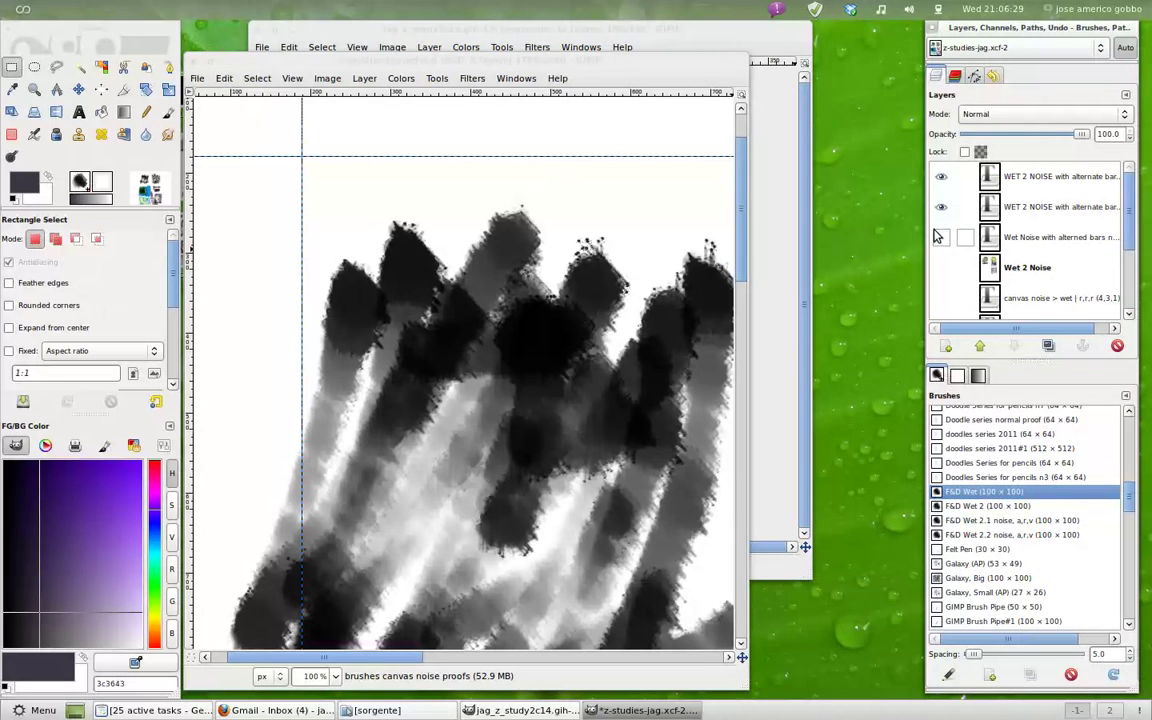
click(941, 237)
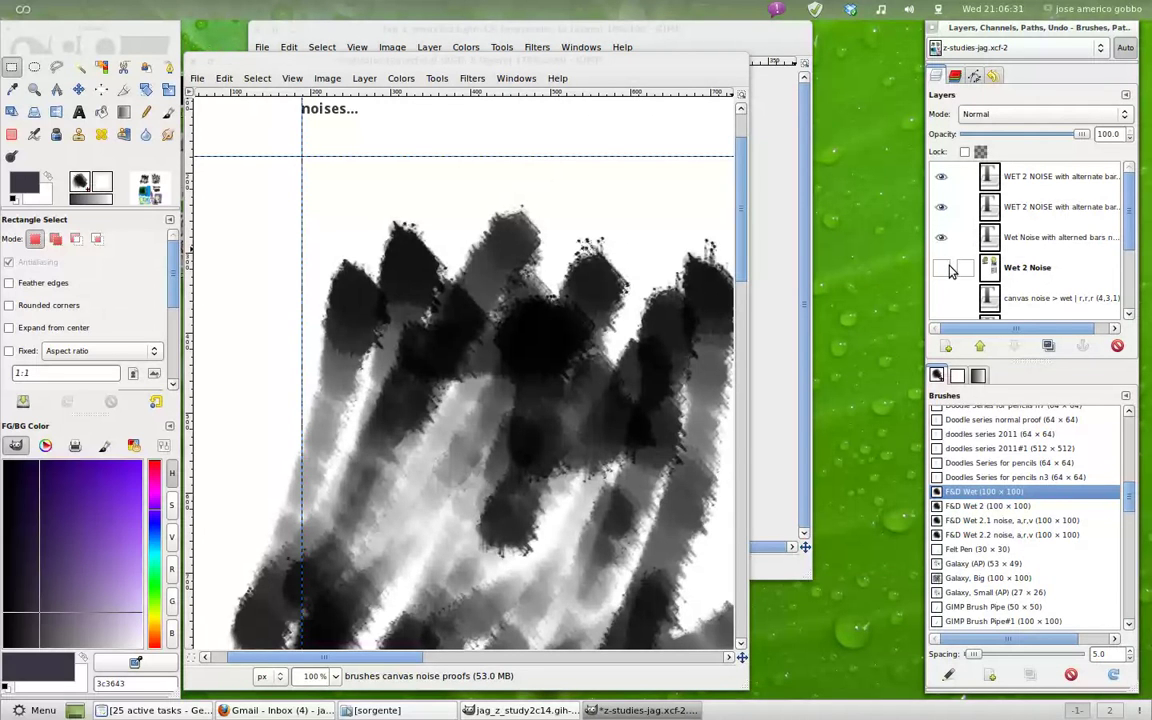
click(941, 237)
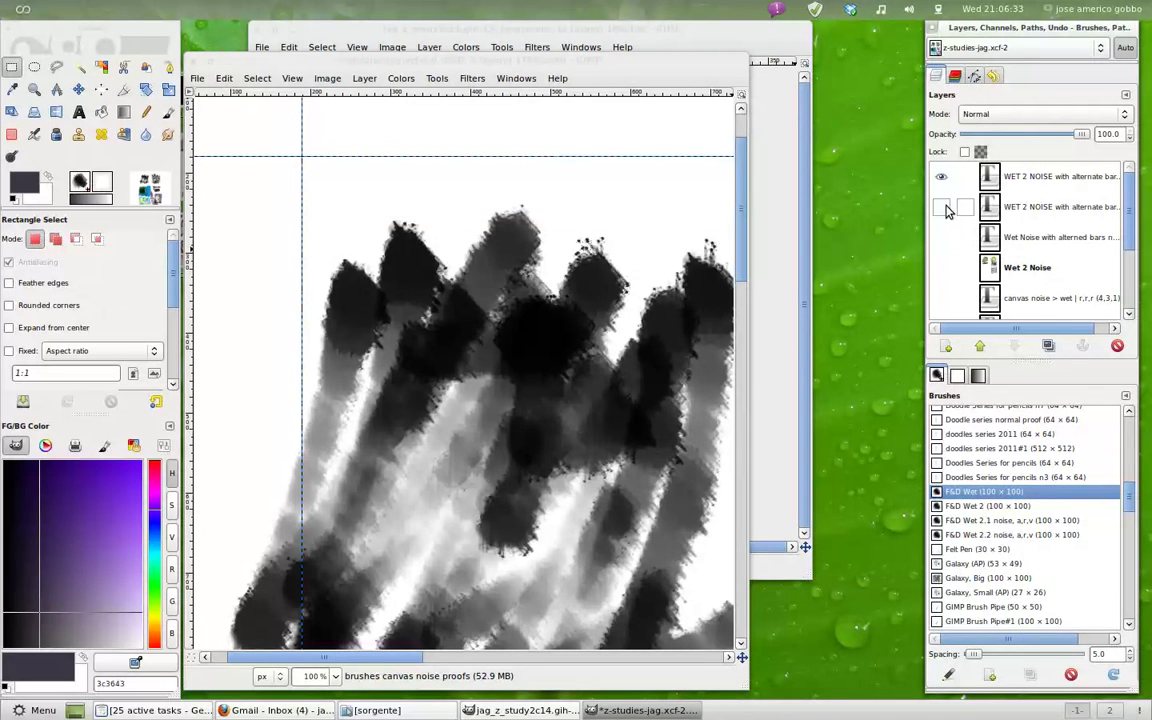
scroll(945, 240, down, 2)
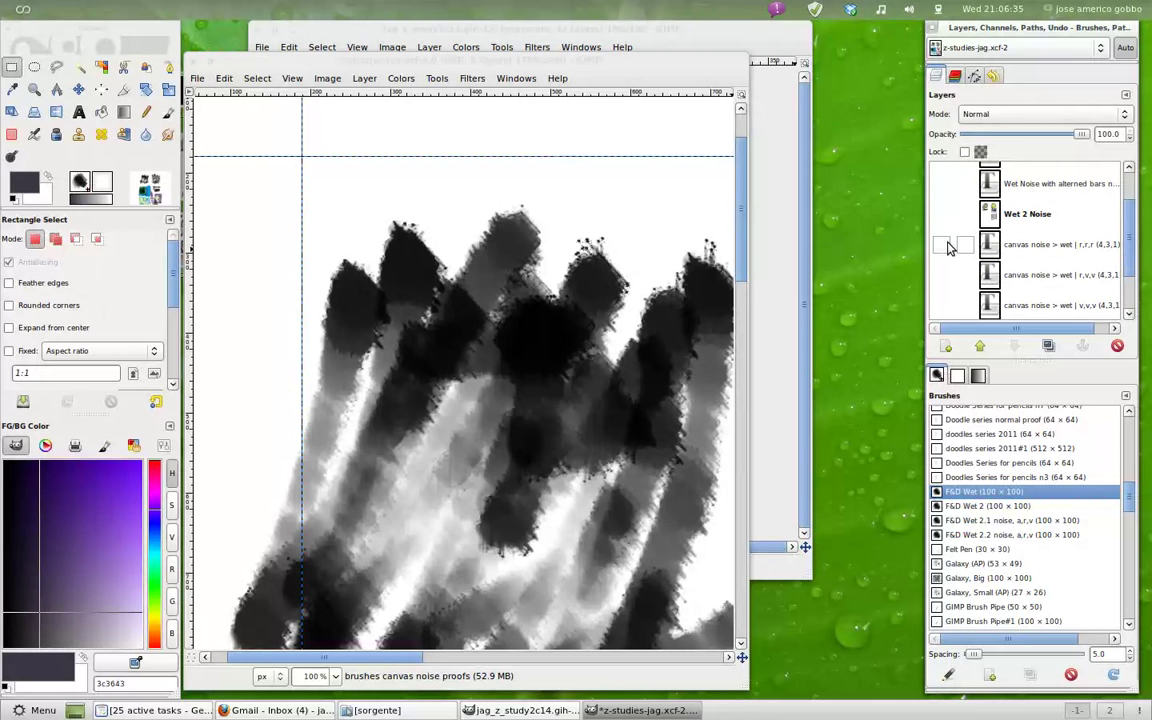
click(941, 245)
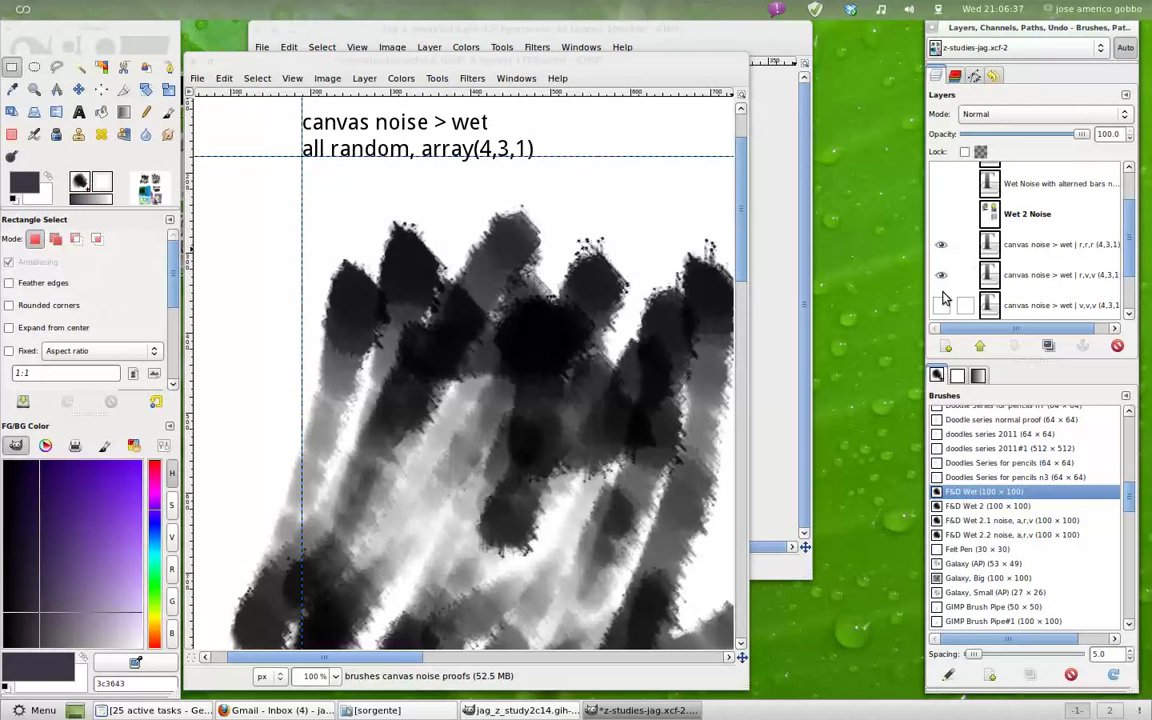
scroll(941, 308, down, 2)
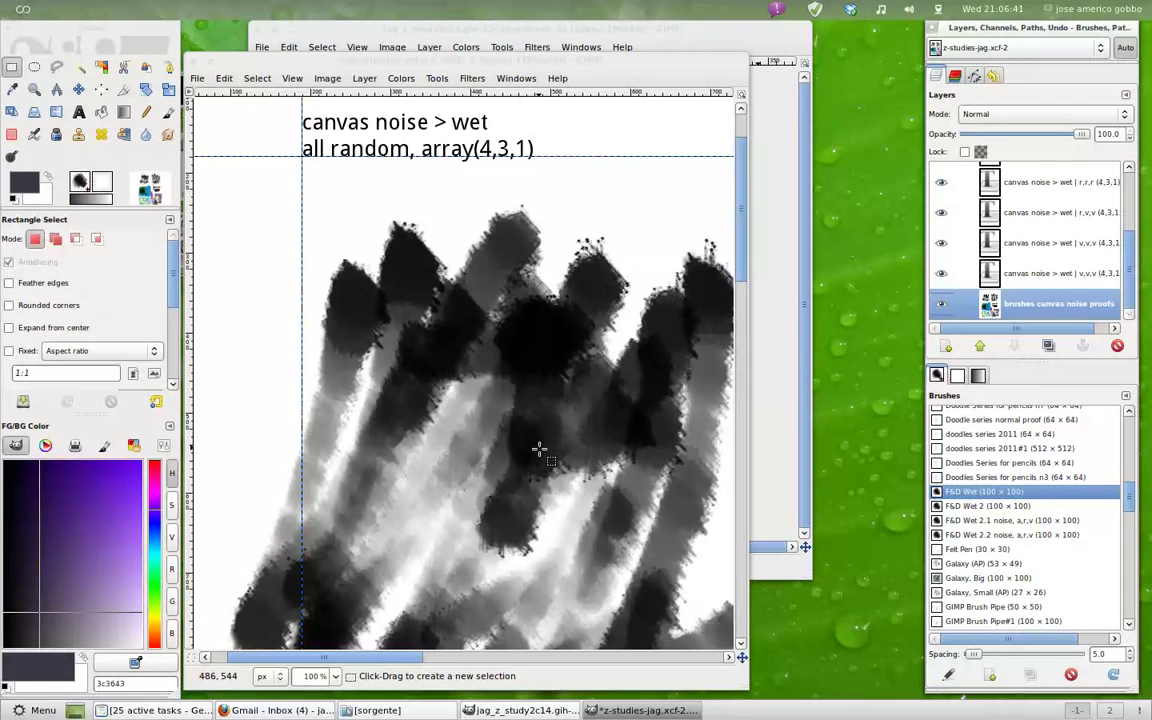
Step: Test clearing the layer with Delete and undo it twice, keeping the artwork
key(Delete)
key(ctrl+z)
key(Delete)
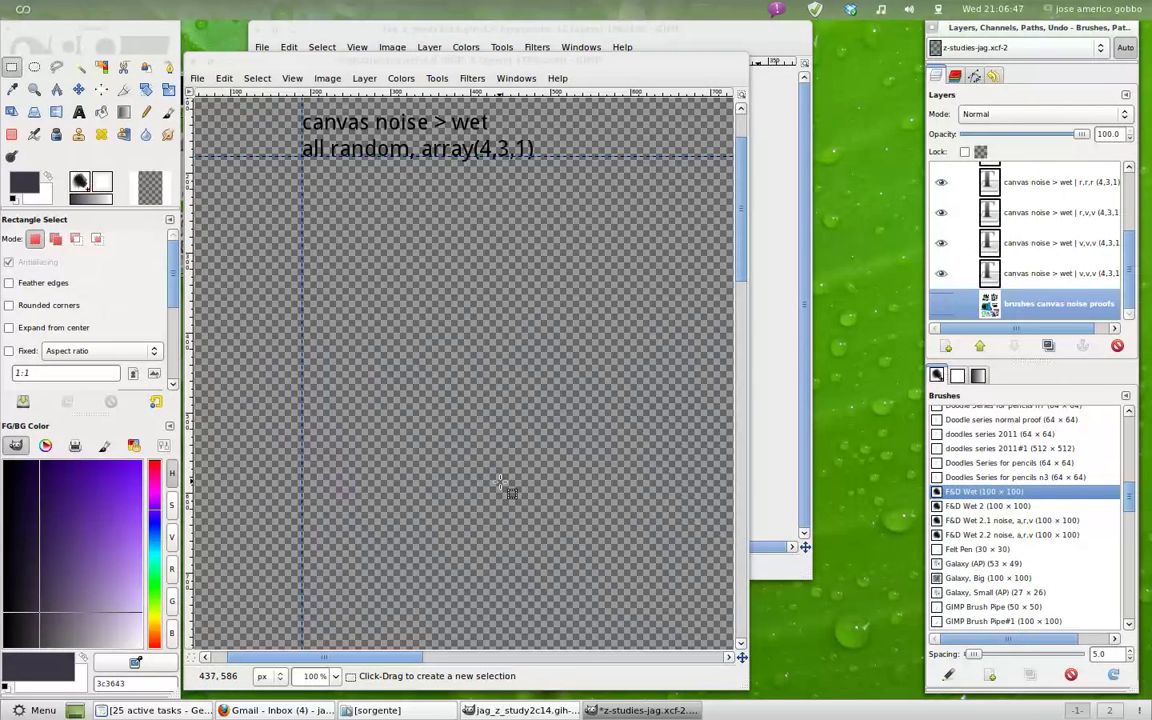
key(ctrl+z)
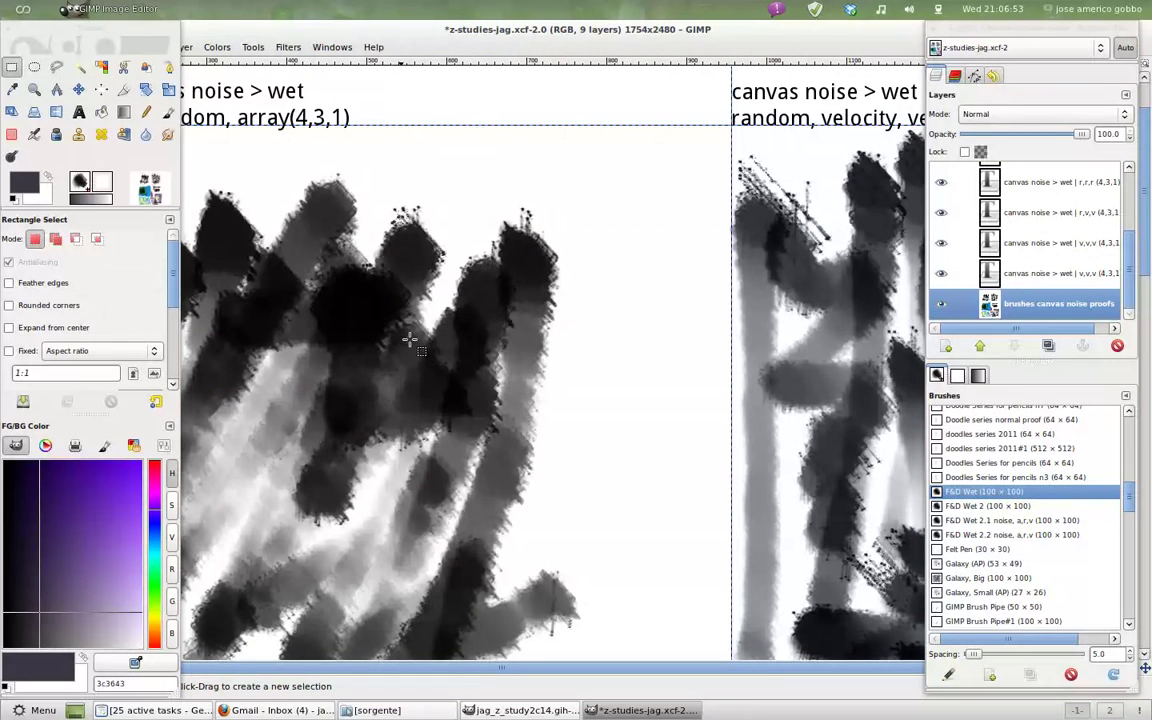
Step: Move the toolbox aside and dismiss the File menu without choosing anything
drag(128, 38, 208, 37)
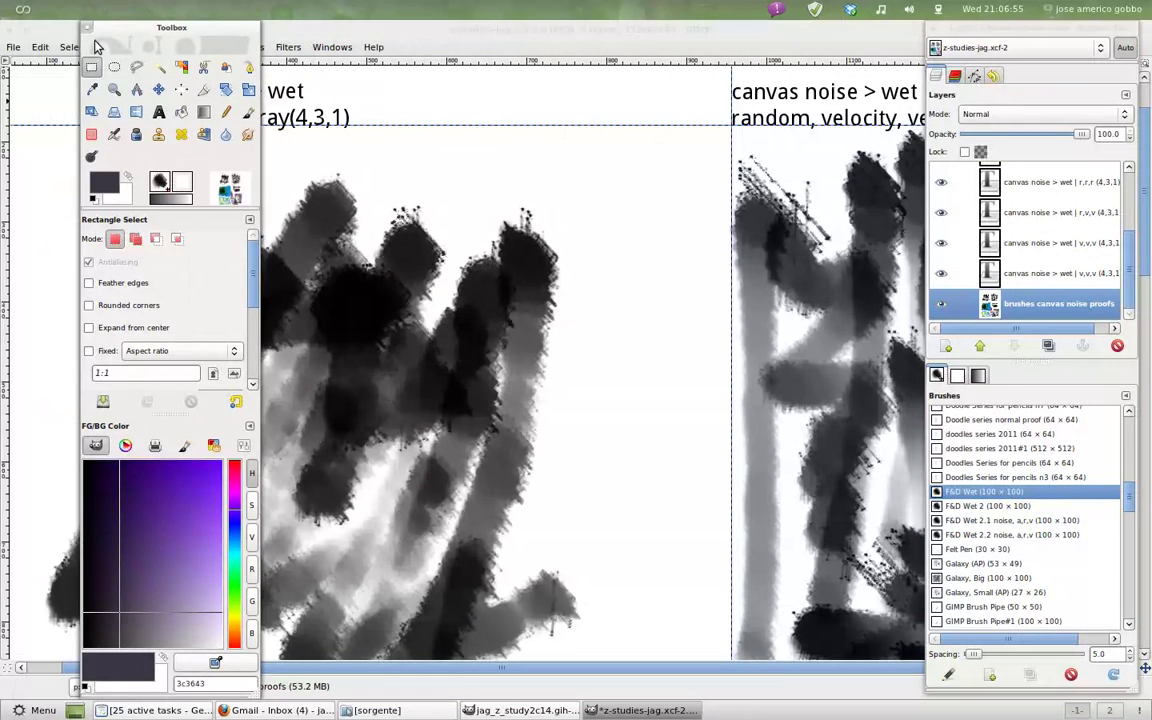
click(12, 47)
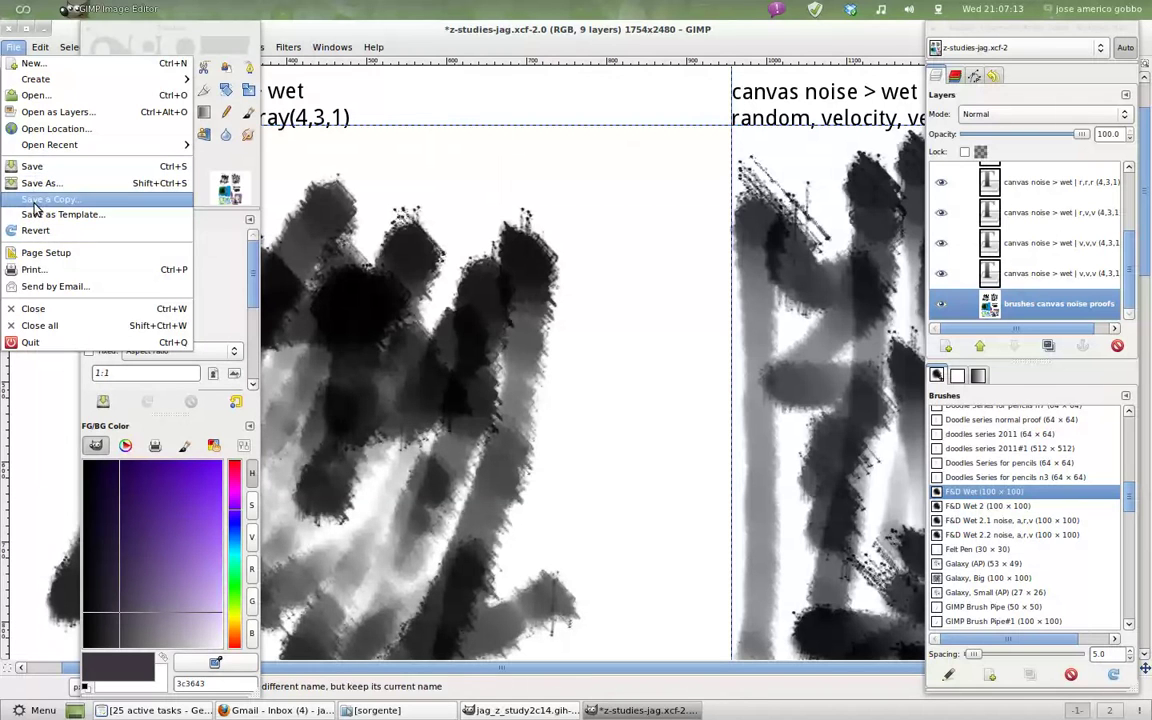
click(397, 22)
Step: Unmaximize the image window, with toolbox on the left and image window beside it
click(22, 30)
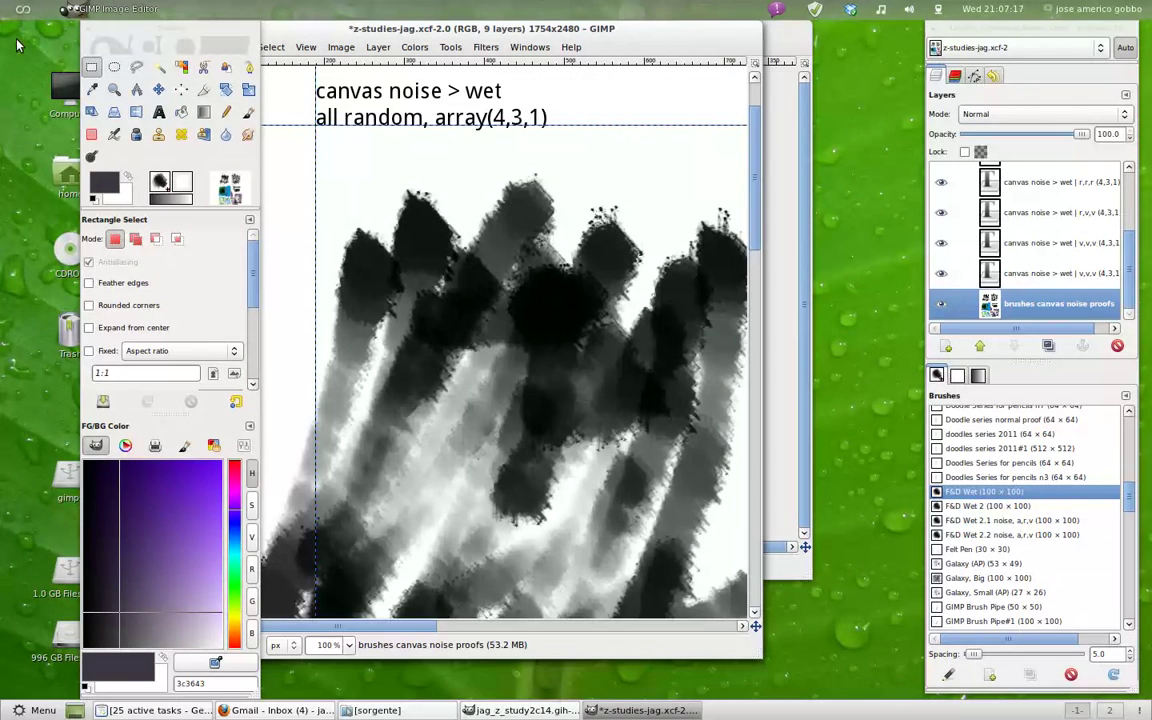
drag(186, 28, 133, 27)
drag(305, 40, 358, 40)
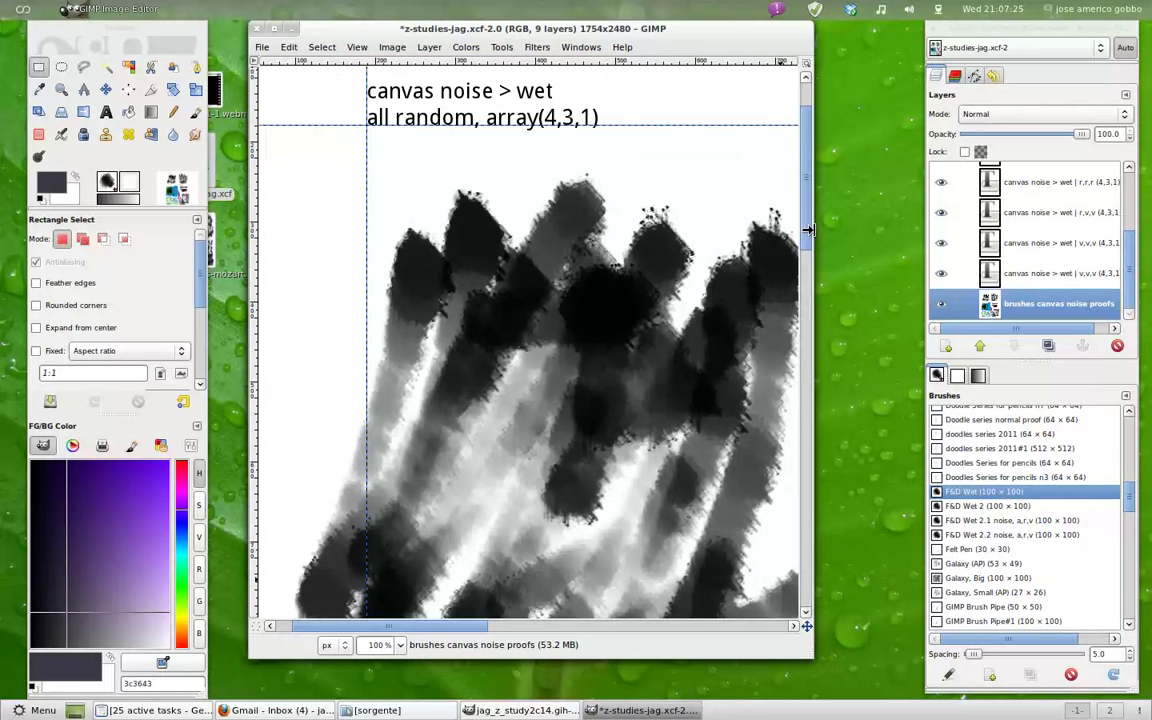
Step: Scroll the canvas through the wet-brush test sections
scroll(630, 249, down, 5)
scroll(630, 249, up, 3)
scroll(633, 248, up, 3)
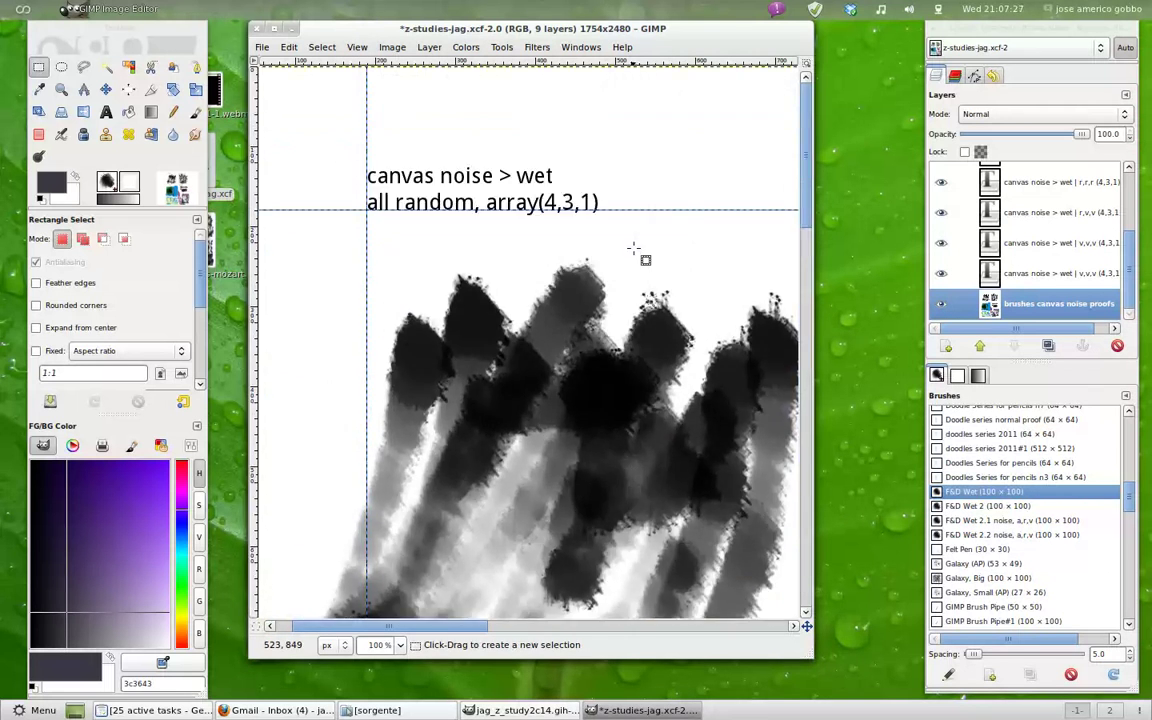
scroll(633, 248, down, 6)
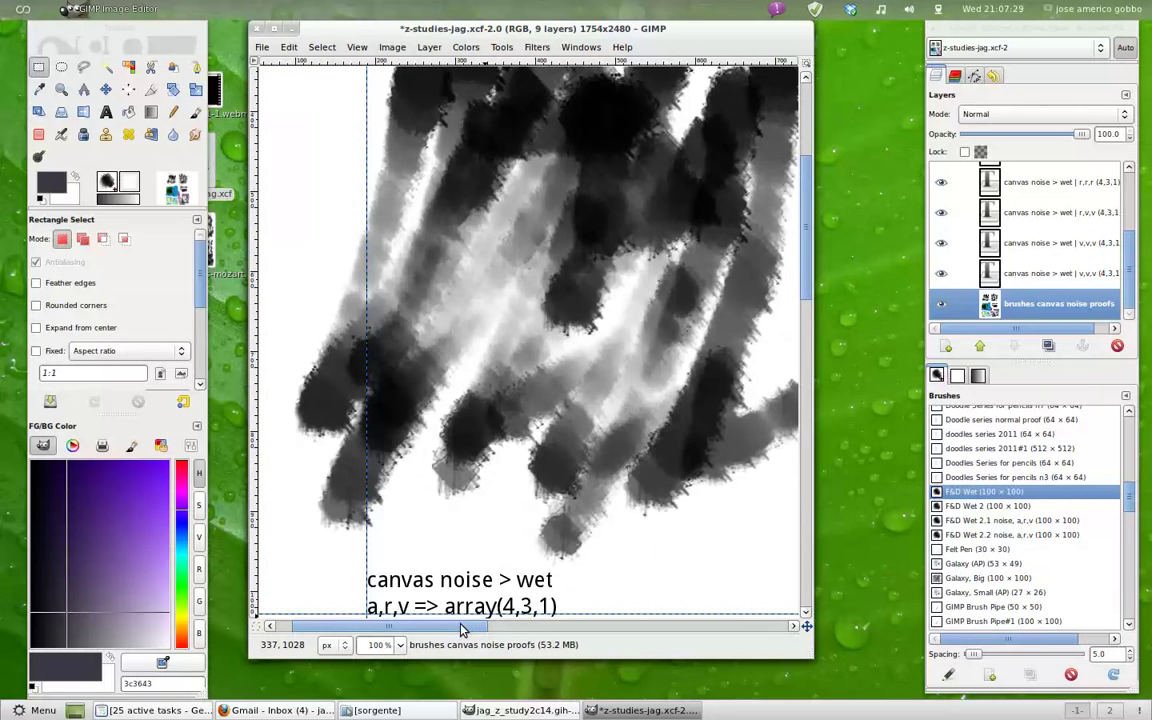
mouse_move(462, 628)
mouse_down()
mouse_move(726, 660)
mouse_move(438, 564)
mouse_up()
scroll(510, 567, up, 3)
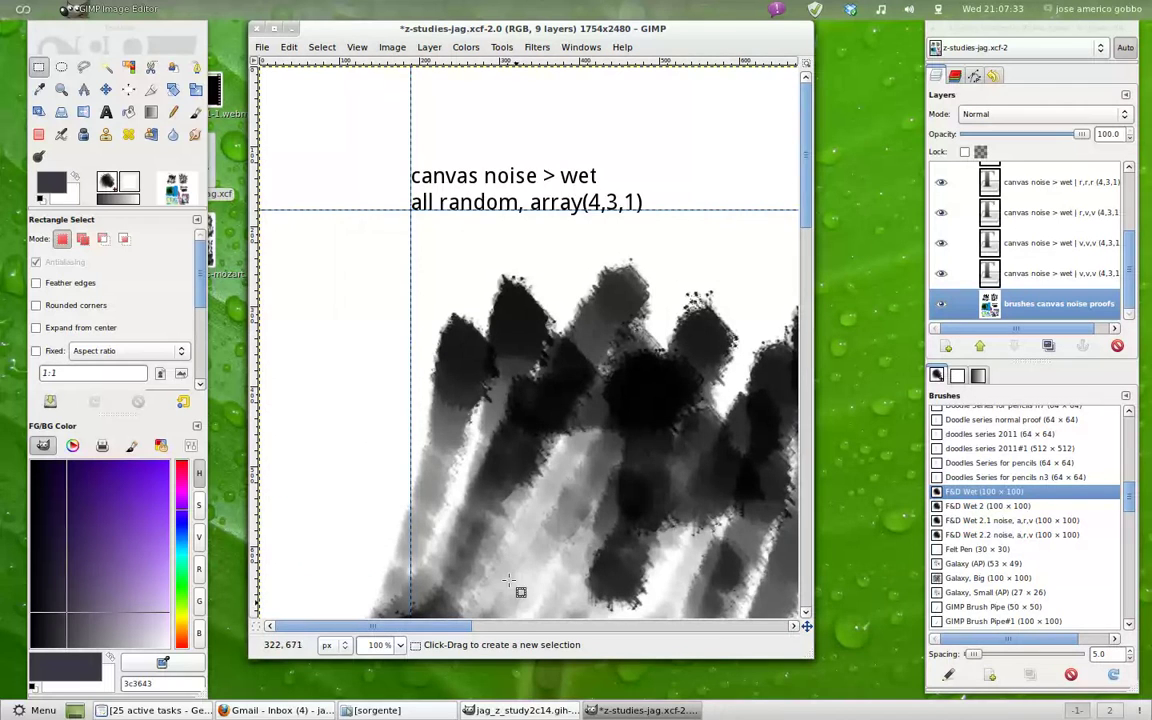
scroll(527, 625, right, 2)
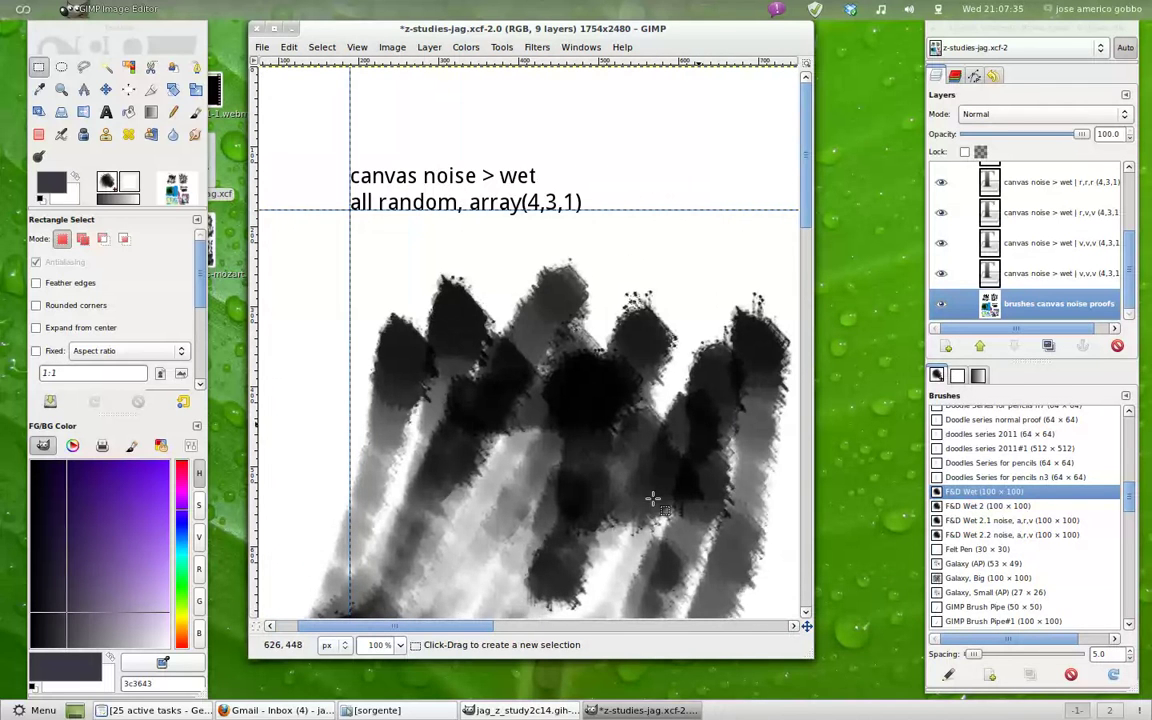
scroll(790, 226, down, 3)
scroll(790, 226, down, 2)
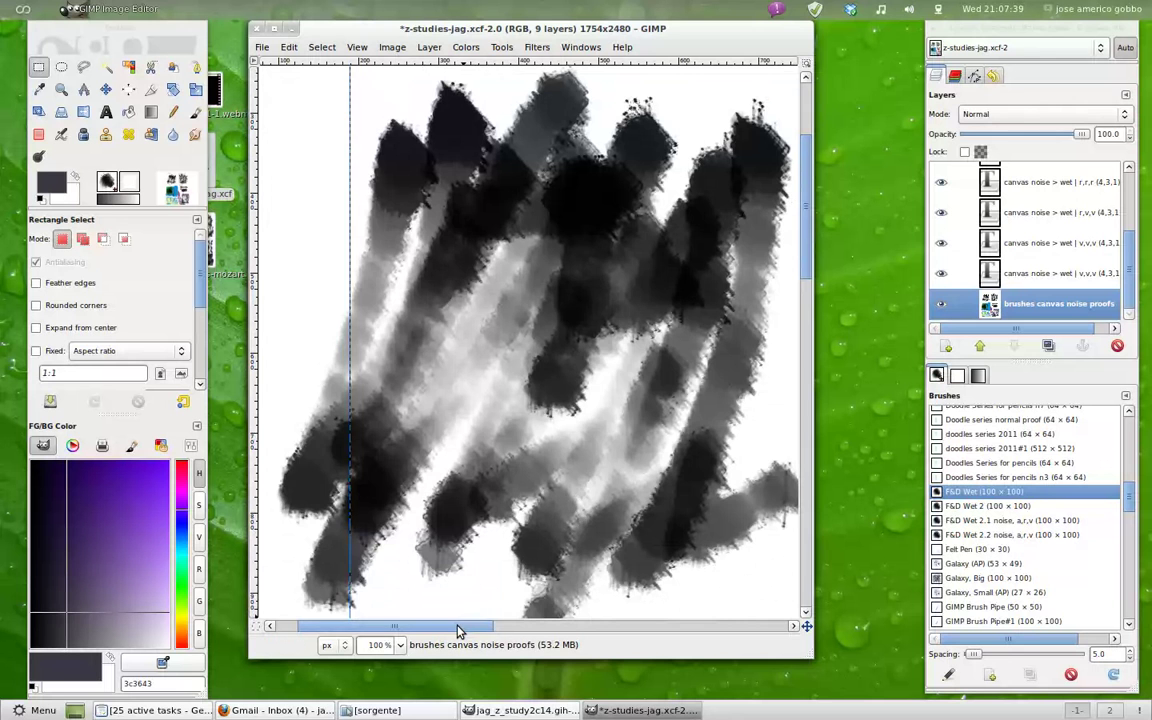
scroll(530, 626, right, 2)
scroll(530, 626, right, 1)
Step: Bring the dense grey strokes above the 'a,r,v => array(4,3,1)' label into view
drag(531, 640, 667, 652)
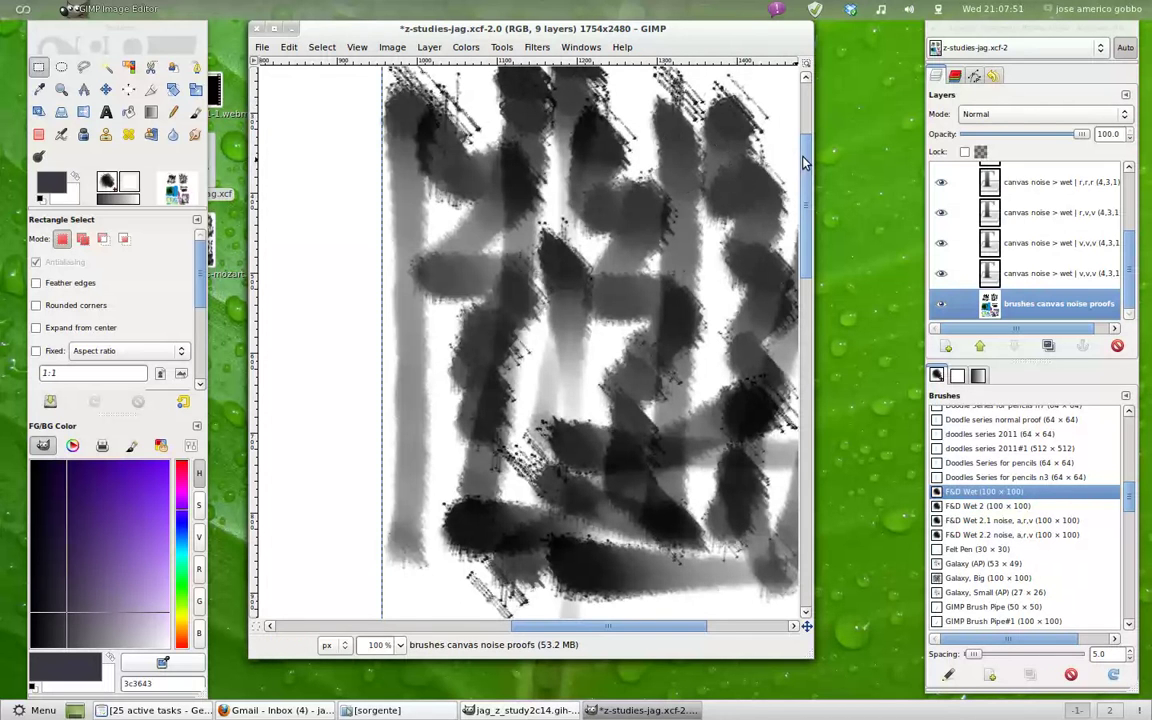
drag(808, 160, 806, 258)
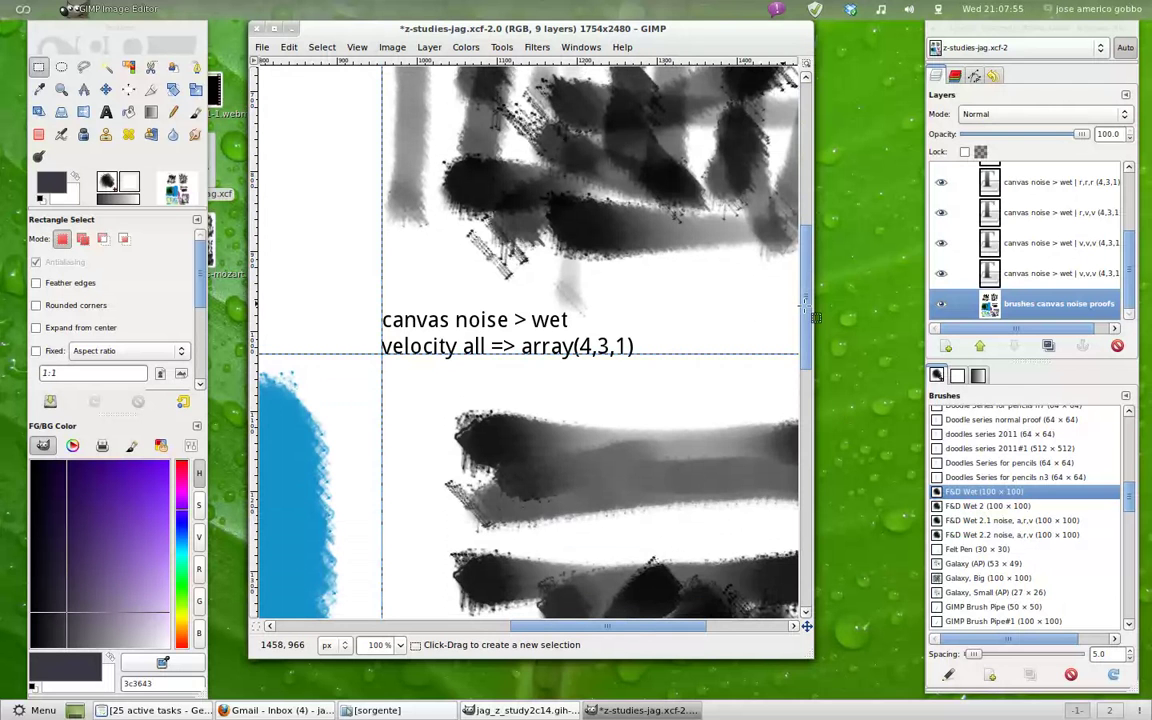
drag(808, 270, 812, 224)
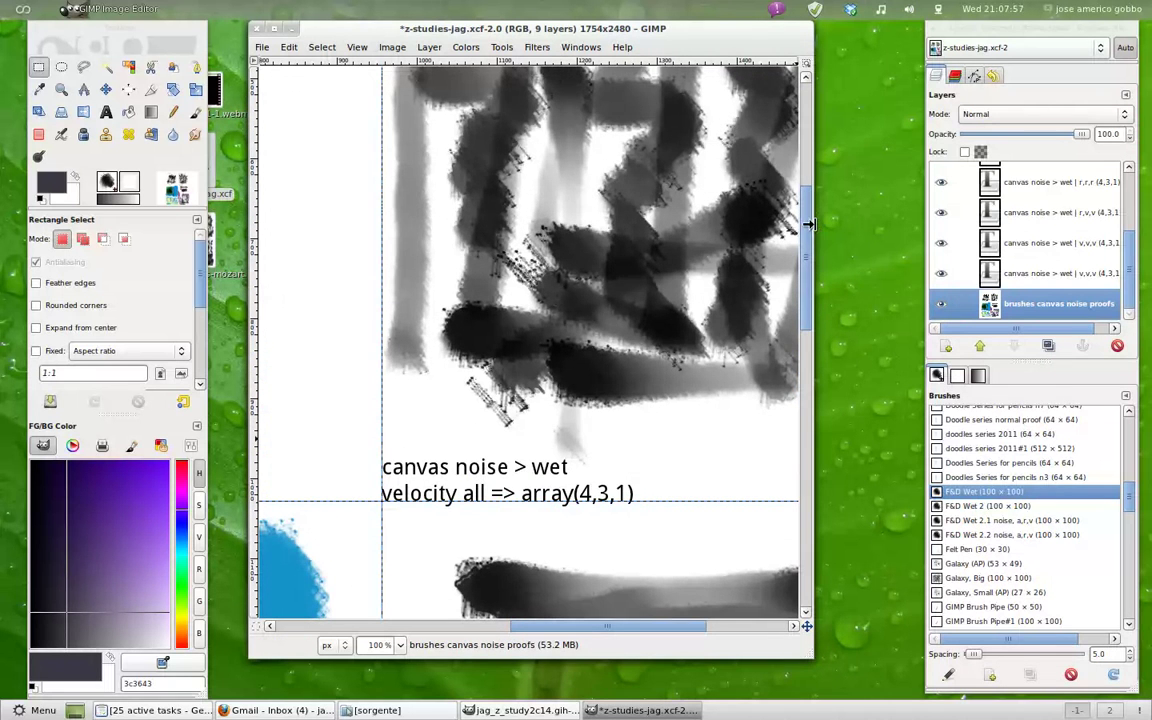
drag(613, 632, 386, 582)
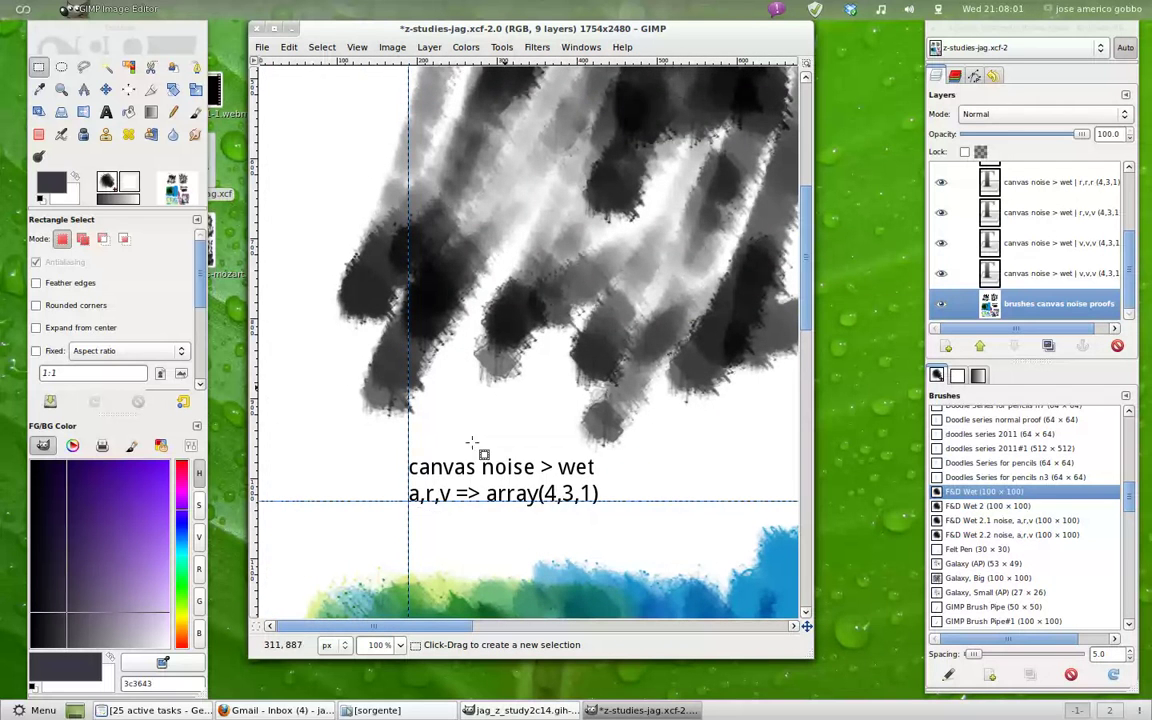
drag(810, 307, 810, 201)
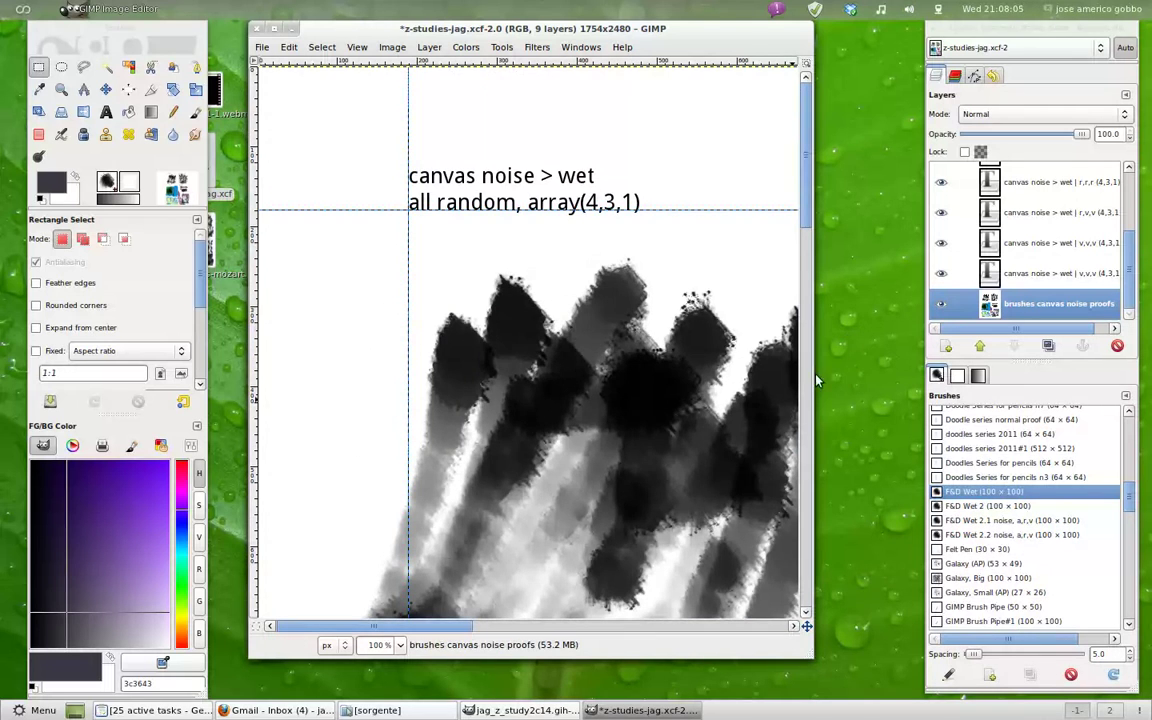
drag(810, 225, 808, 310)
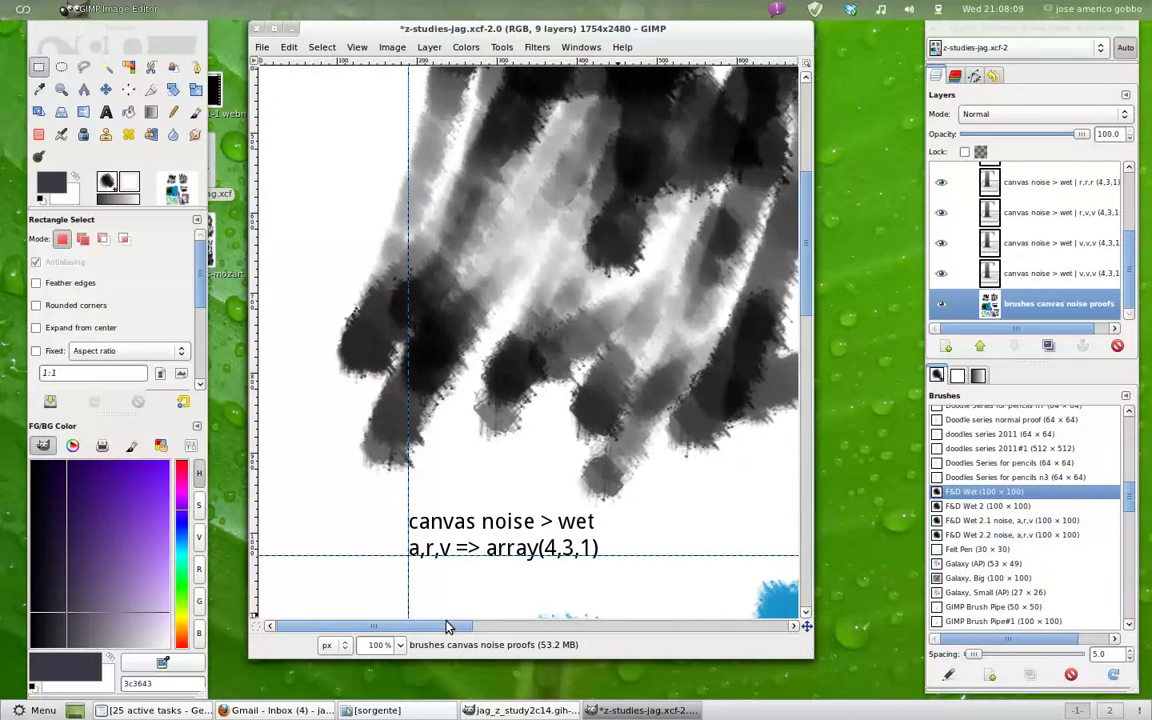
click(511, 711)
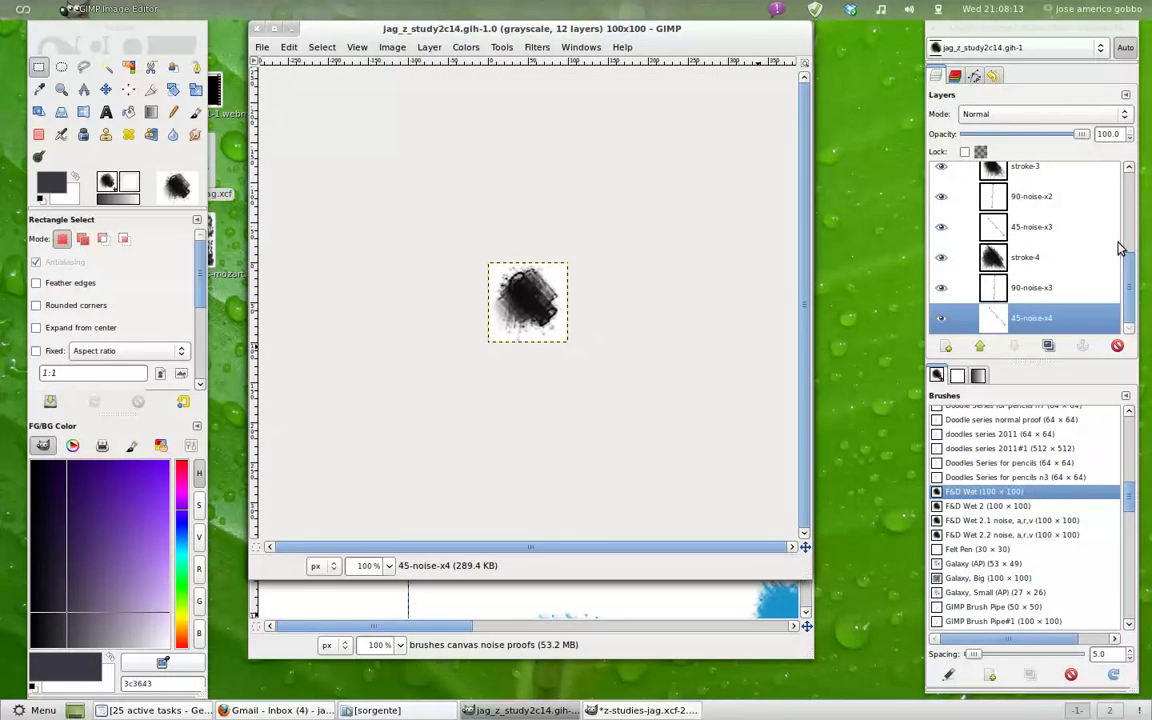
drag(1126, 265, 1137, 178)
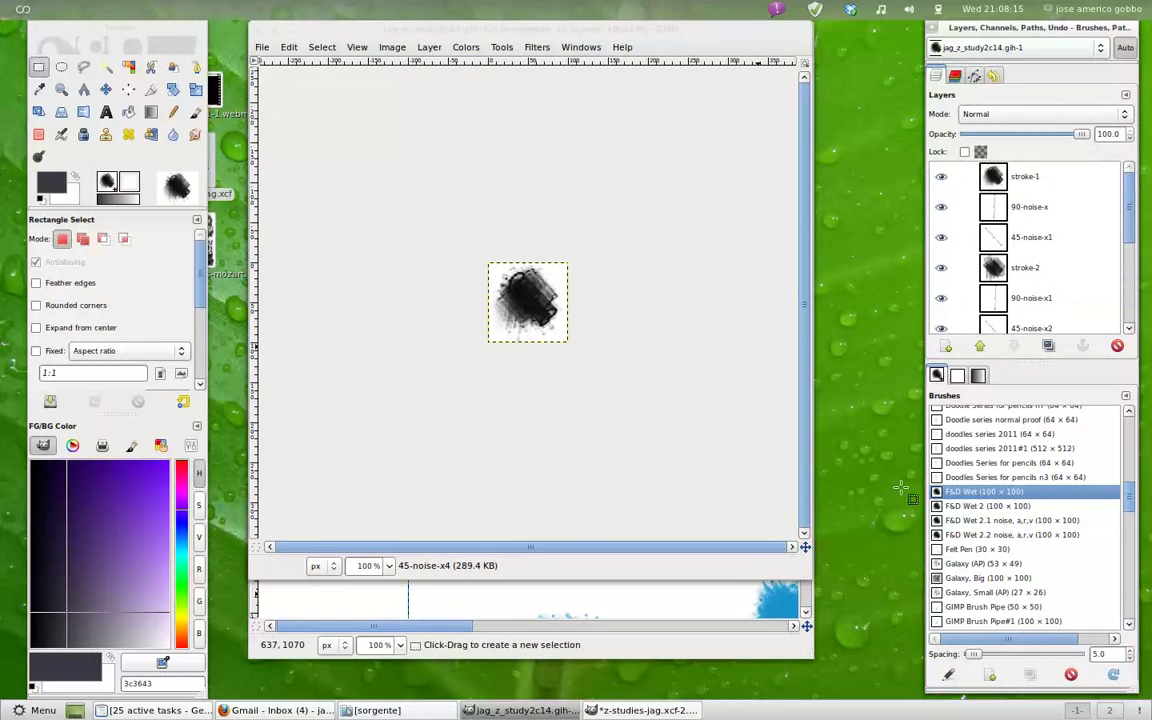
click(478, 645)
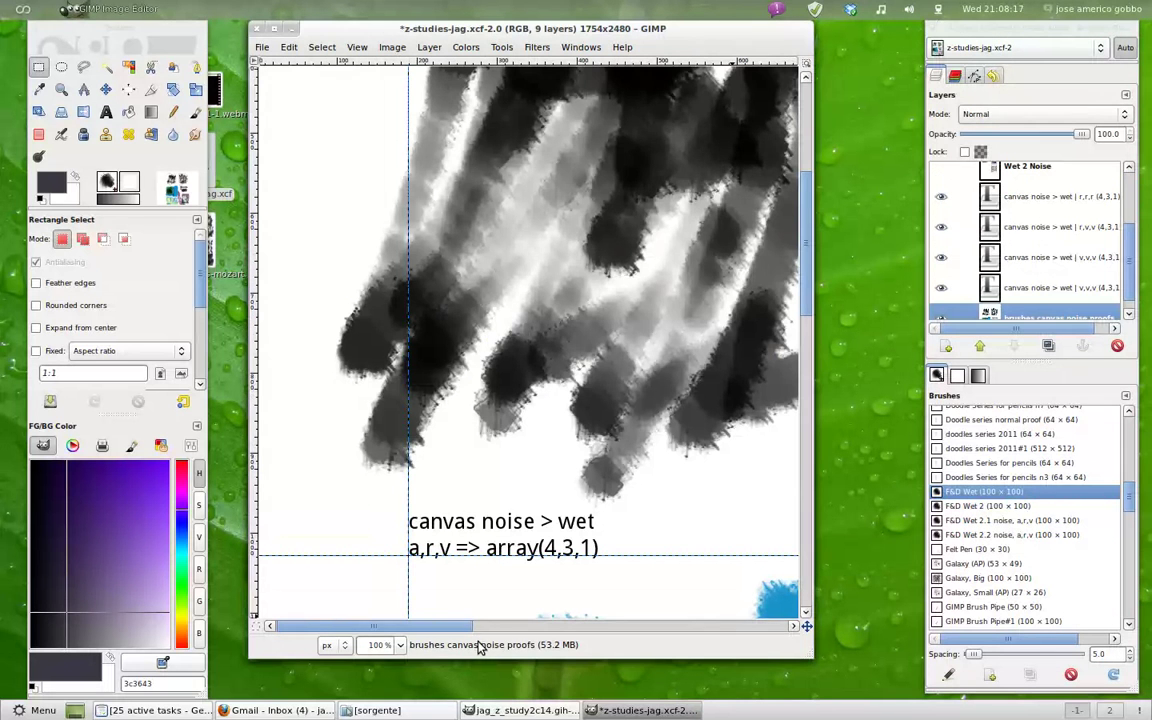
drag(460, 630, 548, 628)
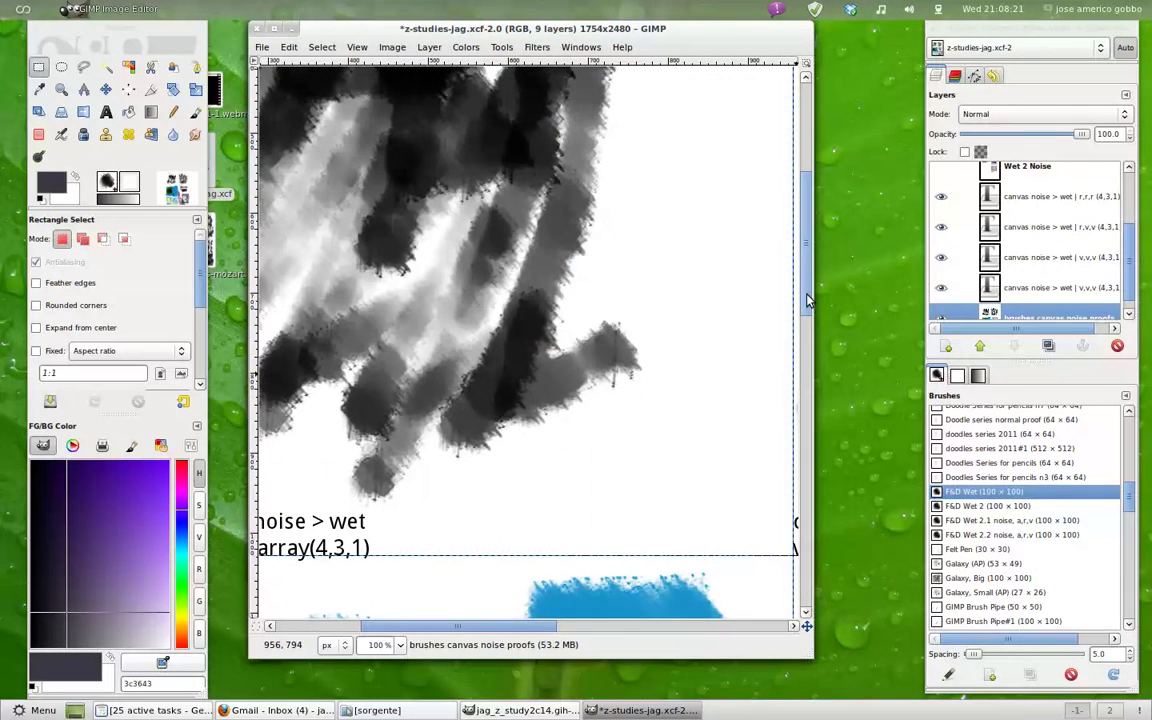
drag(808, 300, 810, 242)
drag(463, 628, 637, 640)
mouse_move(810, 216)
mouse_down()
mouse_move(815, 190)
mouse_move(788, 446)
mouse_up()
scroll(785, 480, down, 3)
scroll(785, 480, up, 3)
scroll(785, 480, up, 3)
drag(638, 630, 381, 616)
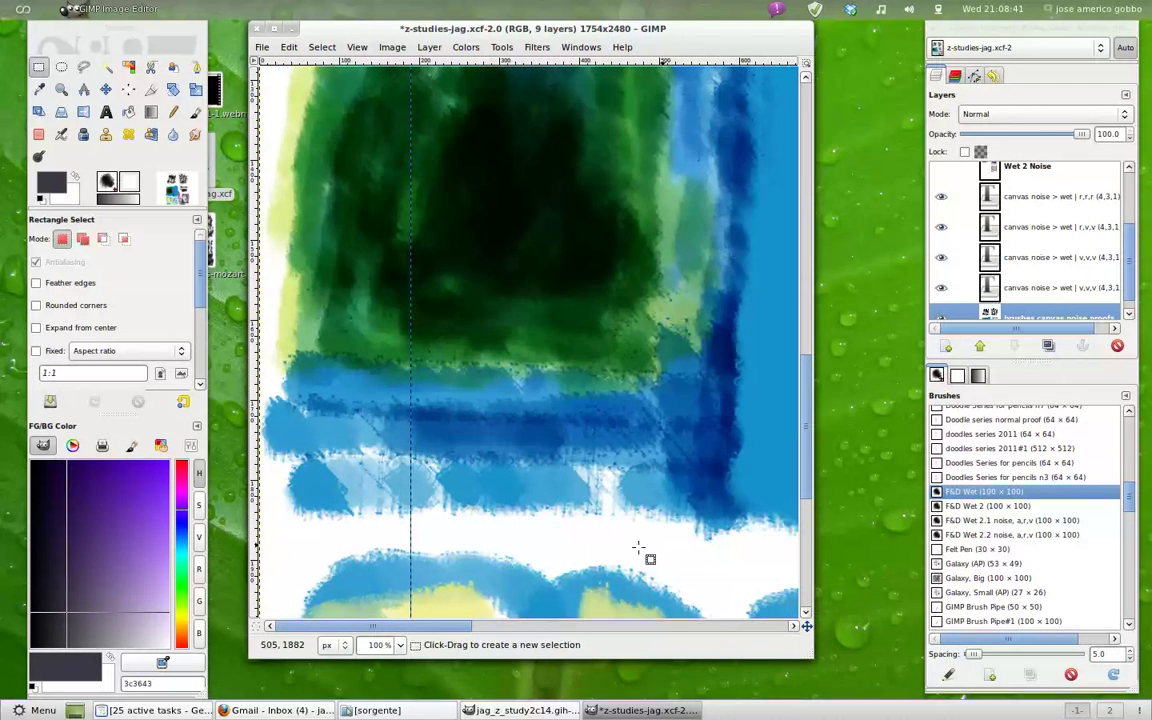
drag(810, 460, 818, 362)
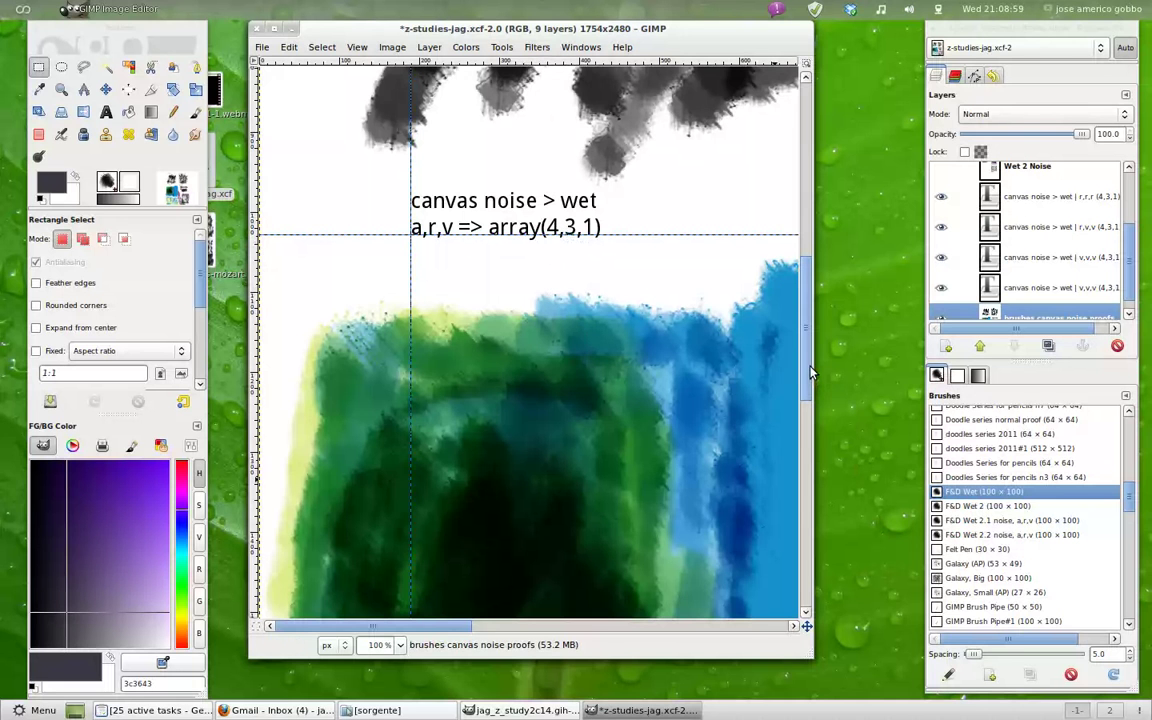
drag(806, 370, 800, 586)
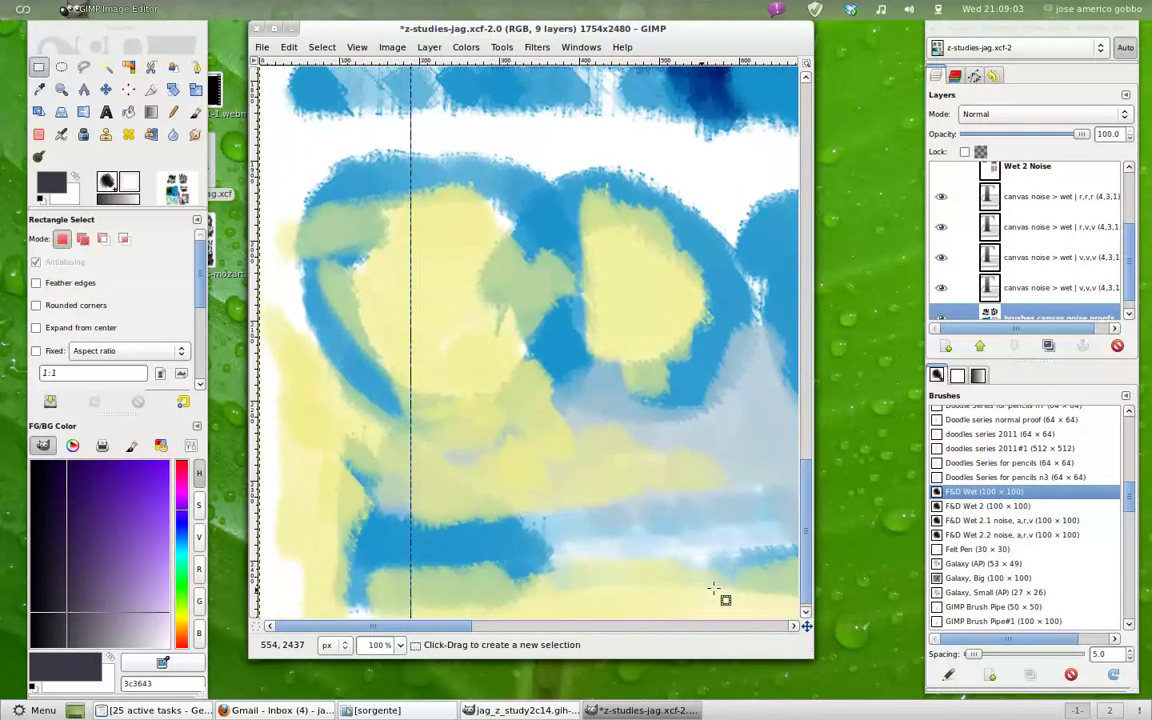
drag(404, 631, 486, 629)
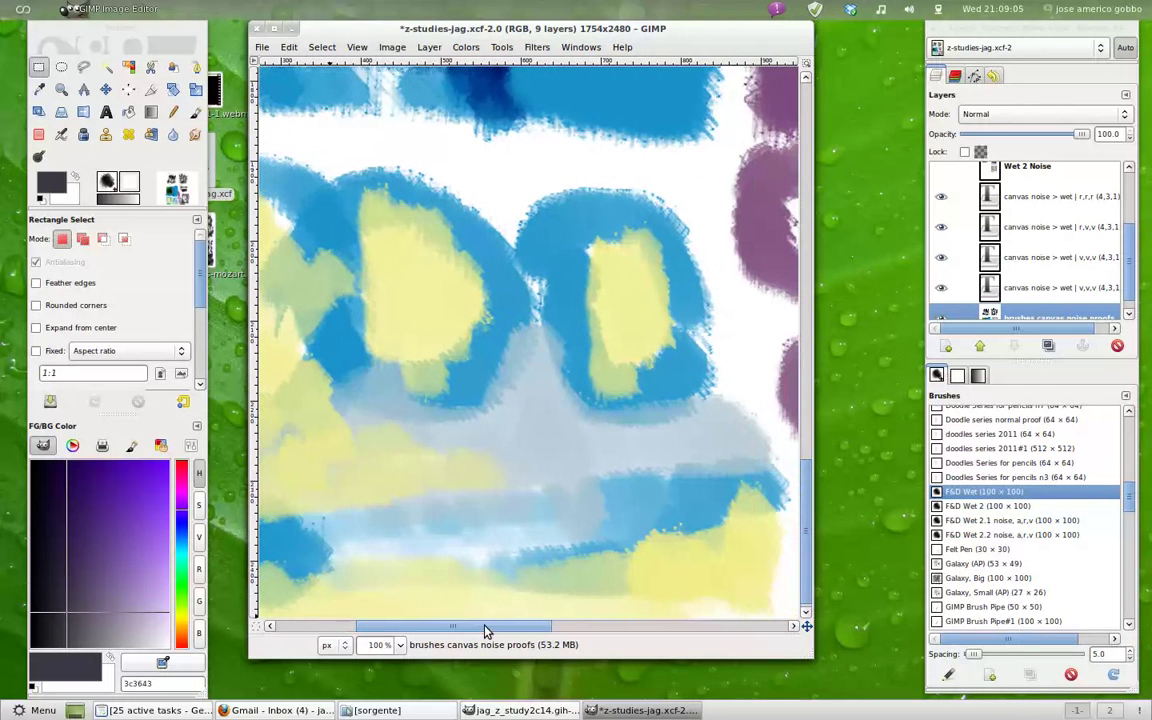
mouse_move(806, 496)
mouse_down()
mouse_move(808, 505)
mouse_move(808, 480)
mouse_up()
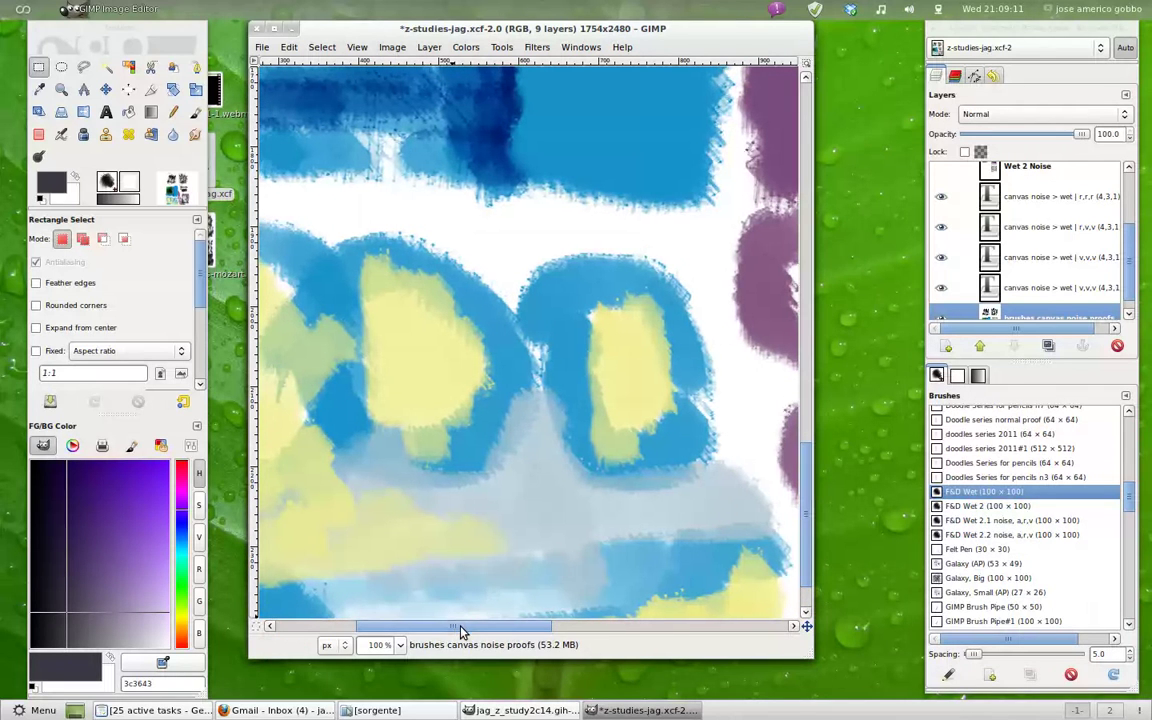
drag(461, 630, 406, 628)
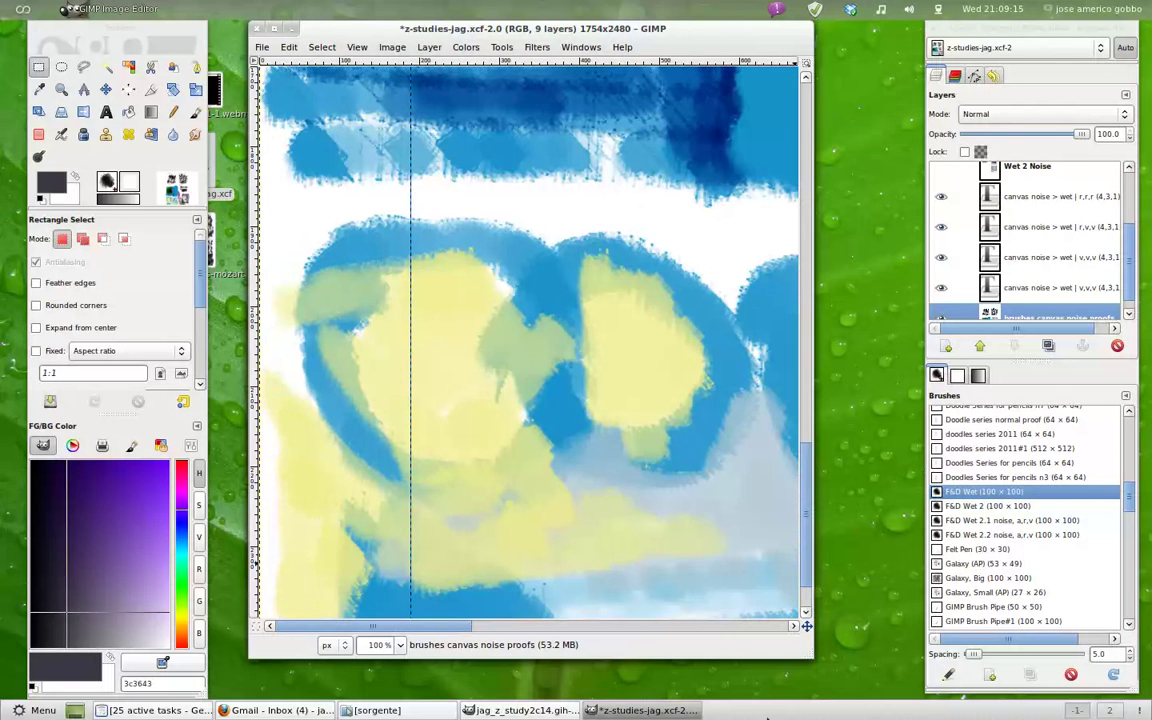
Step: Bring up jag_z_study2c14.gih, scroll its Layers list, and close that image
click(521, 710)
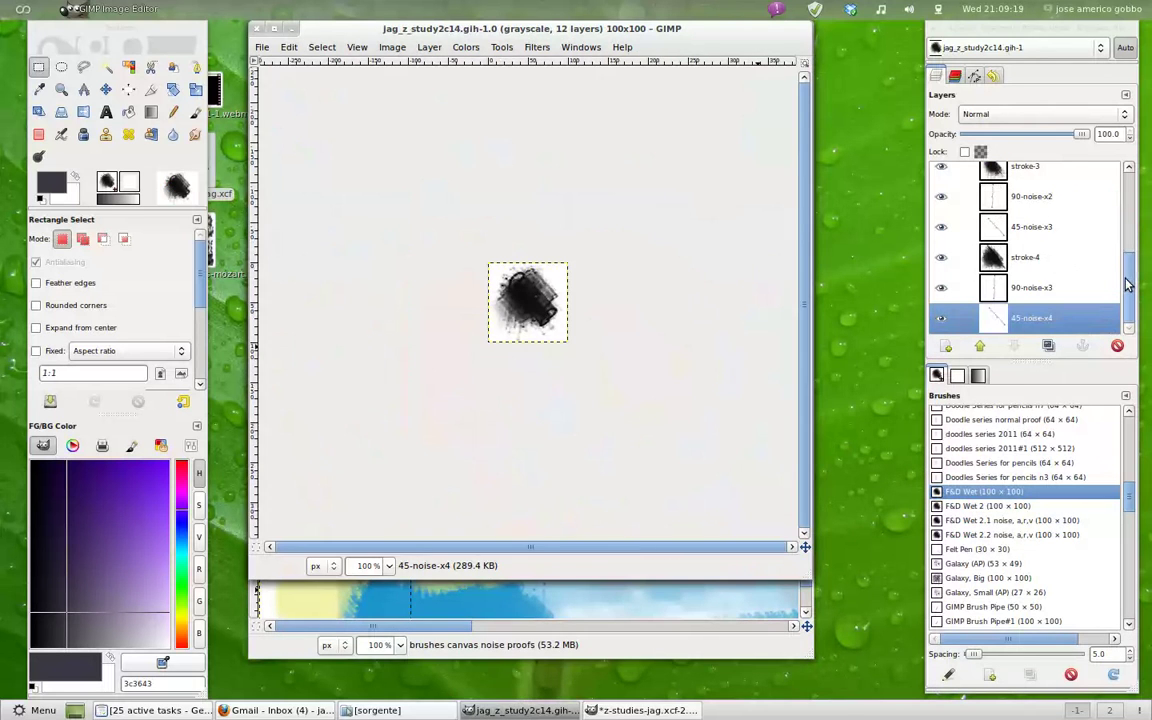
drag(1127, 285, 1120, 305)
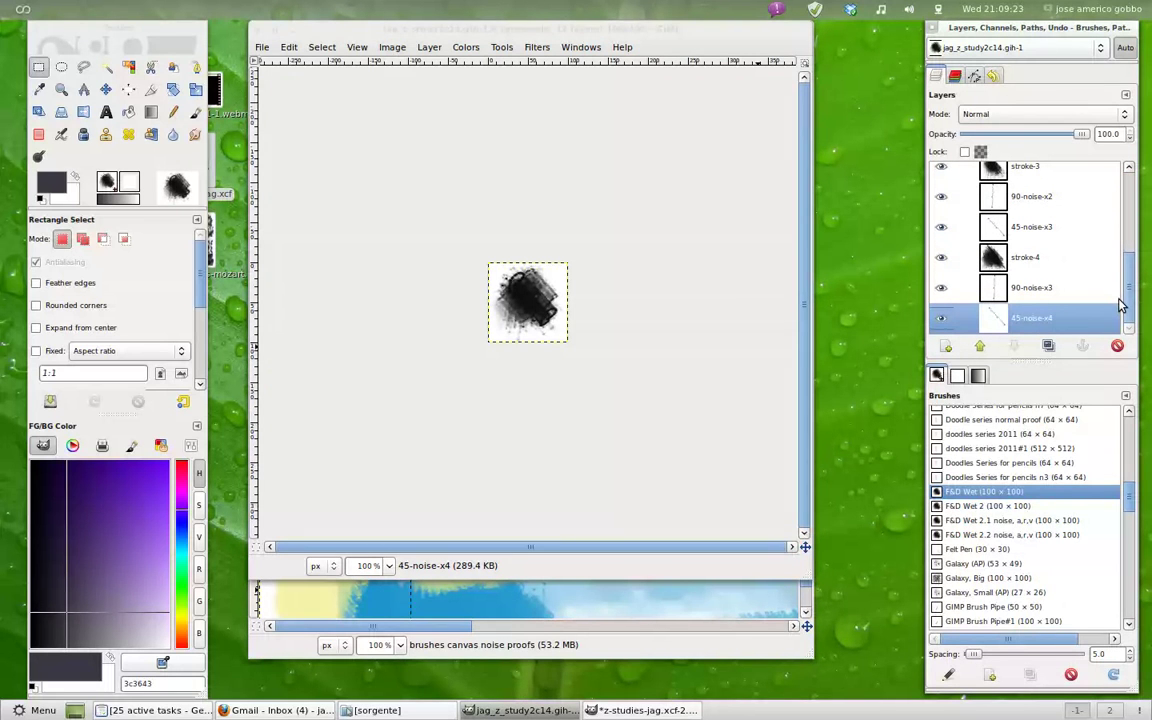
drag(1120, 305, 1130, 198)
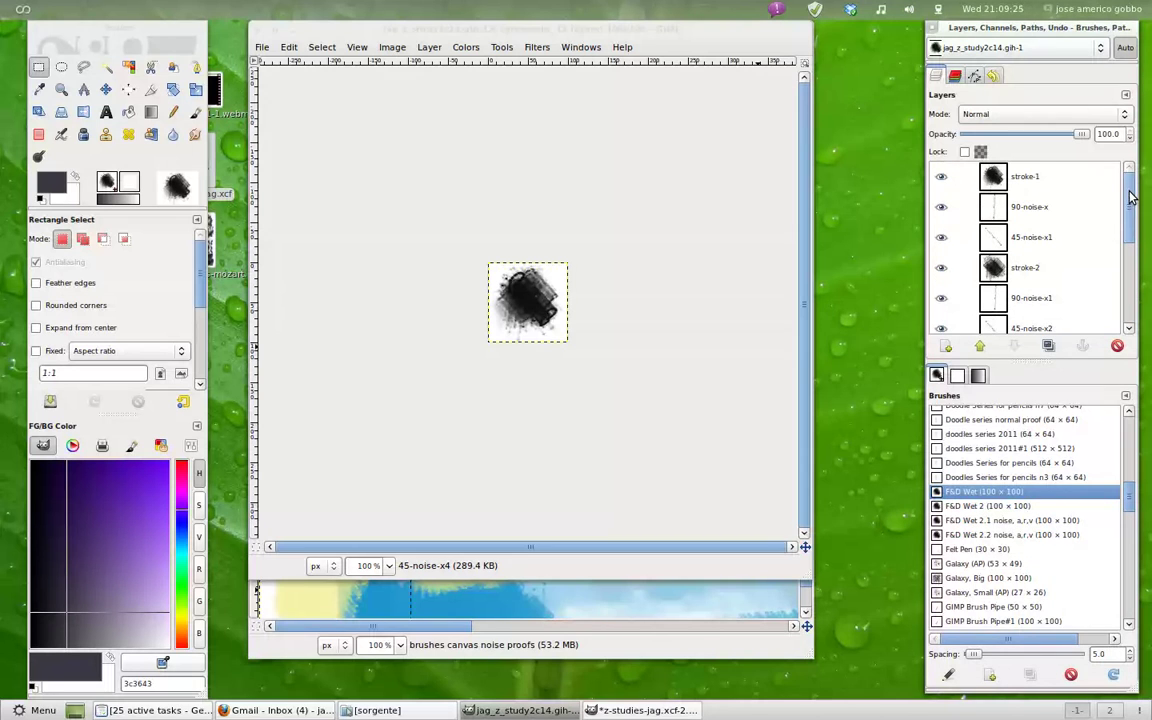
click(258, 31)
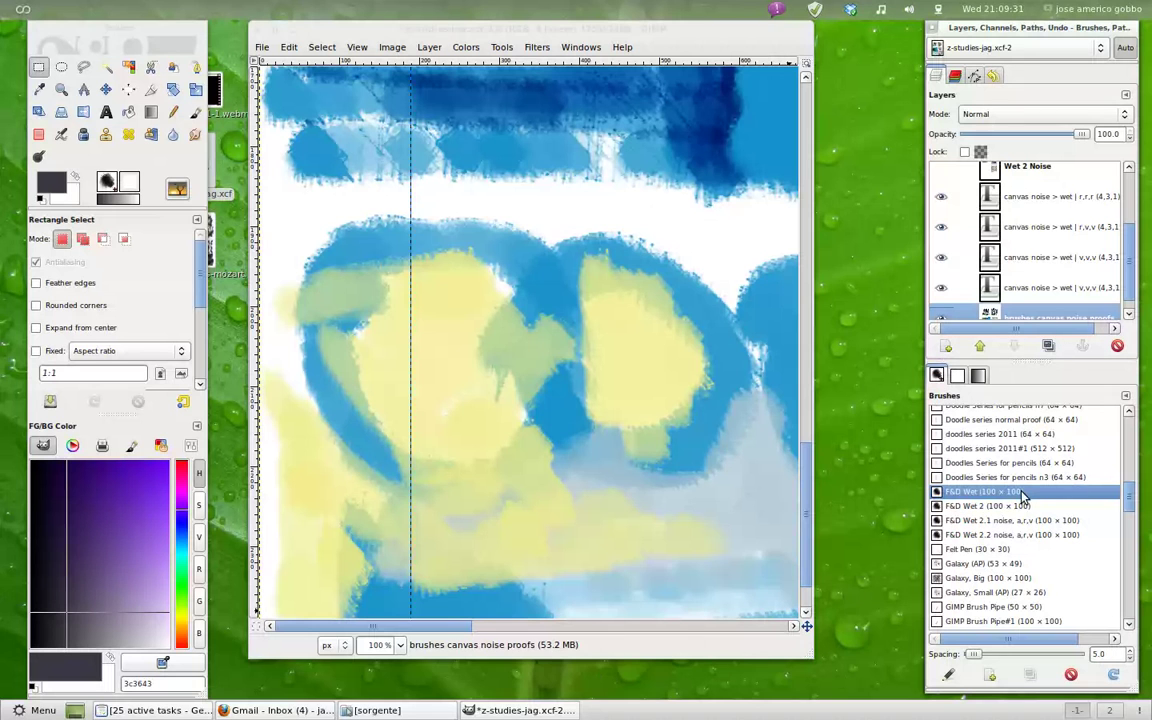
Step: Preview the Wet 2 Noise group by showing it briefly, then hide it
scroll(988, 307, down, 1)
scroll(965, 318, up, 1)
scroll(964, 312, up, 1)
scroll(963, 308, up, 1)
scroll(962, 305, up, 1)
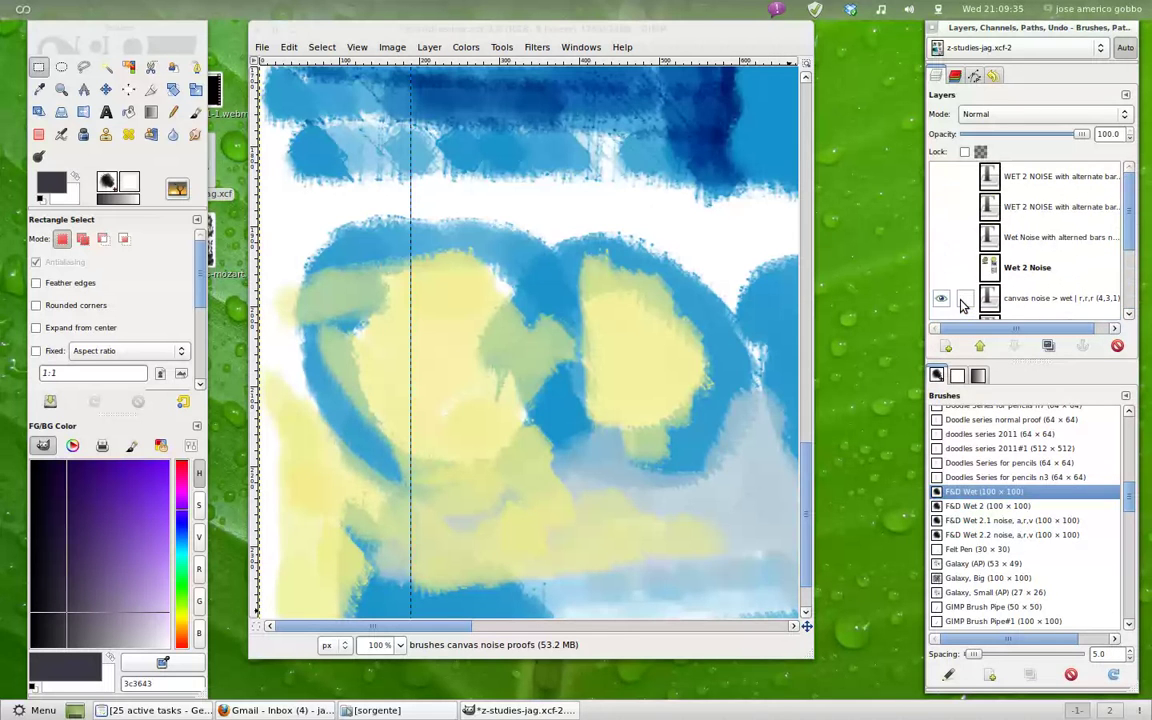
click(941, 267)
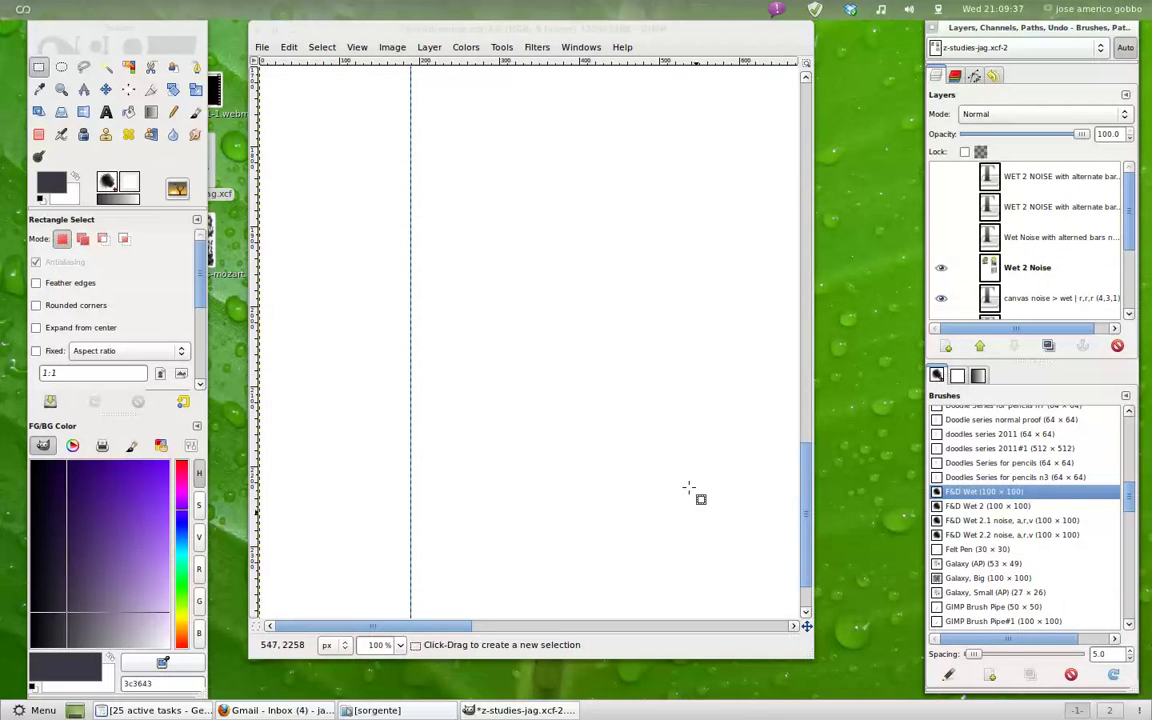
drag(803, 506, 812, 140)
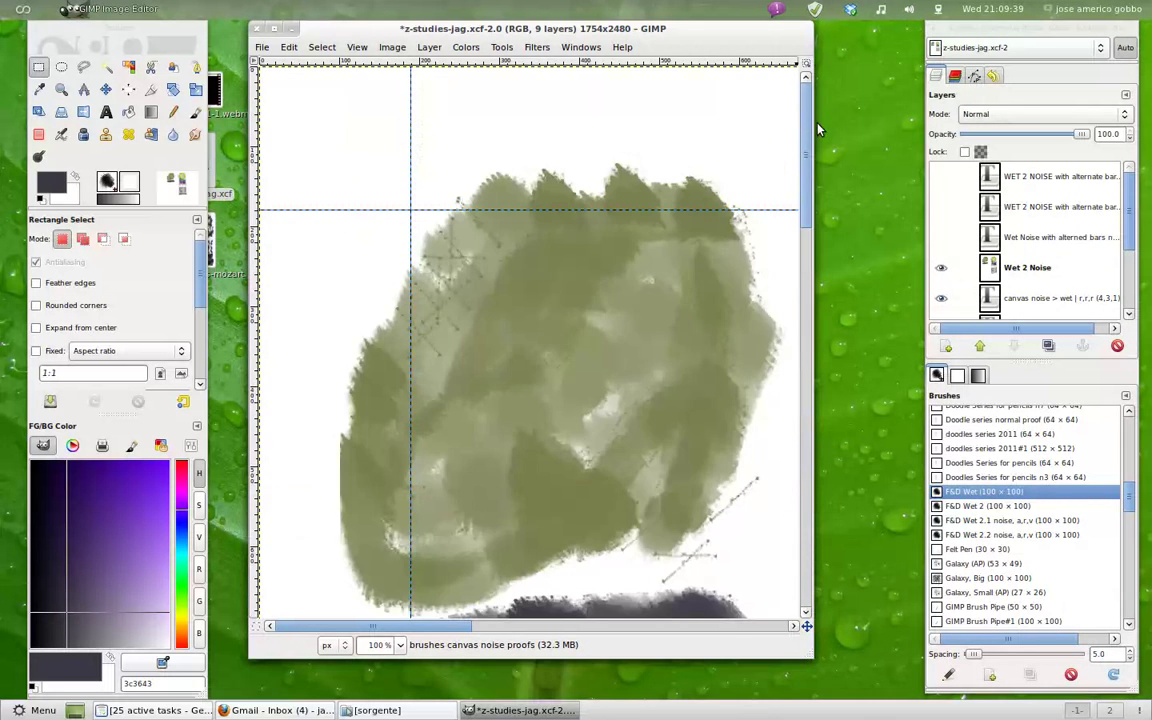
click(941, 267)
Step: Hide the three canvas noise > wet layers
scroll(941, 303, down, 1)
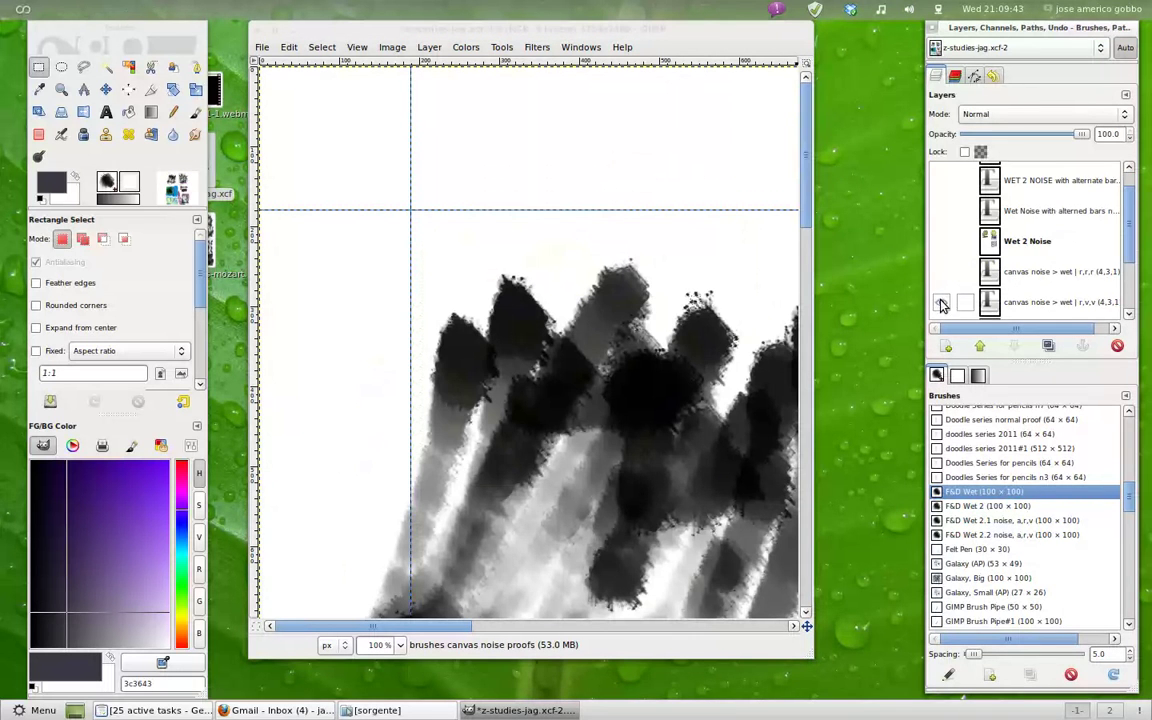
scroll(941, 300, down, 2)
click(941, 248)
click(941, 278)
click(941, 308)
Step: Show the Wet 2 Noise group, both alternate-bars noise layers and the caption
click(941, 186)
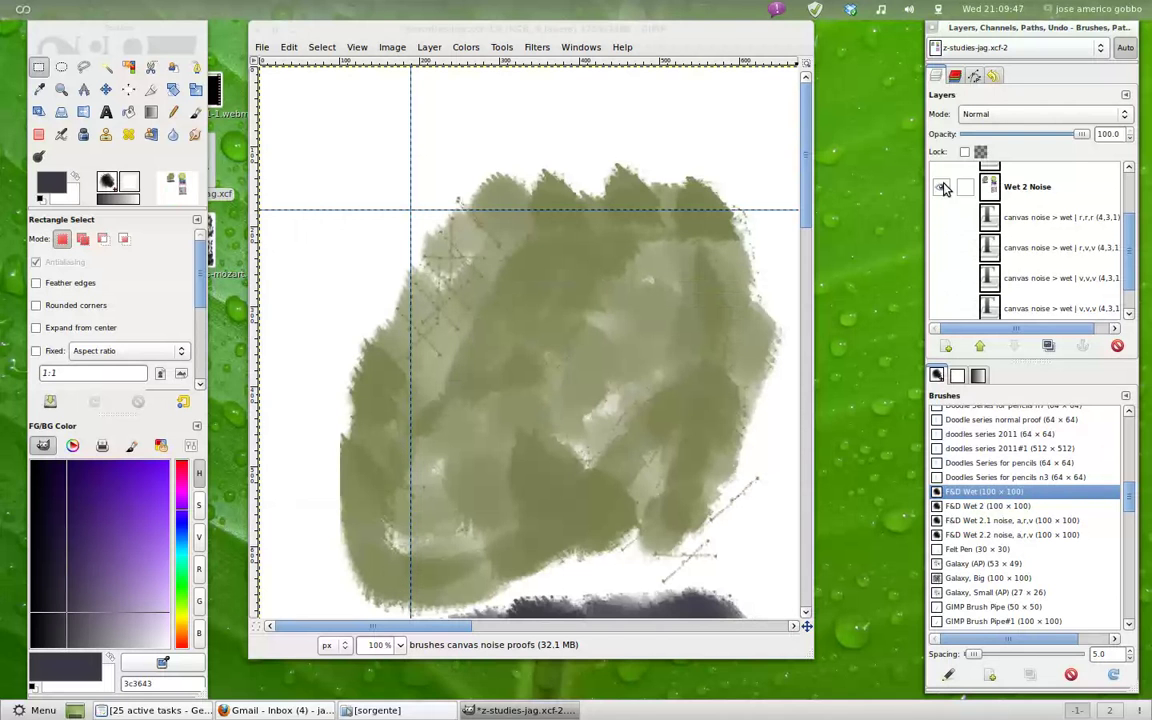
scroll(943, 186, up, 1)
scroll(943, 186, up, 2)
click(943, 182)
click(941, 208)
click(941, 238)
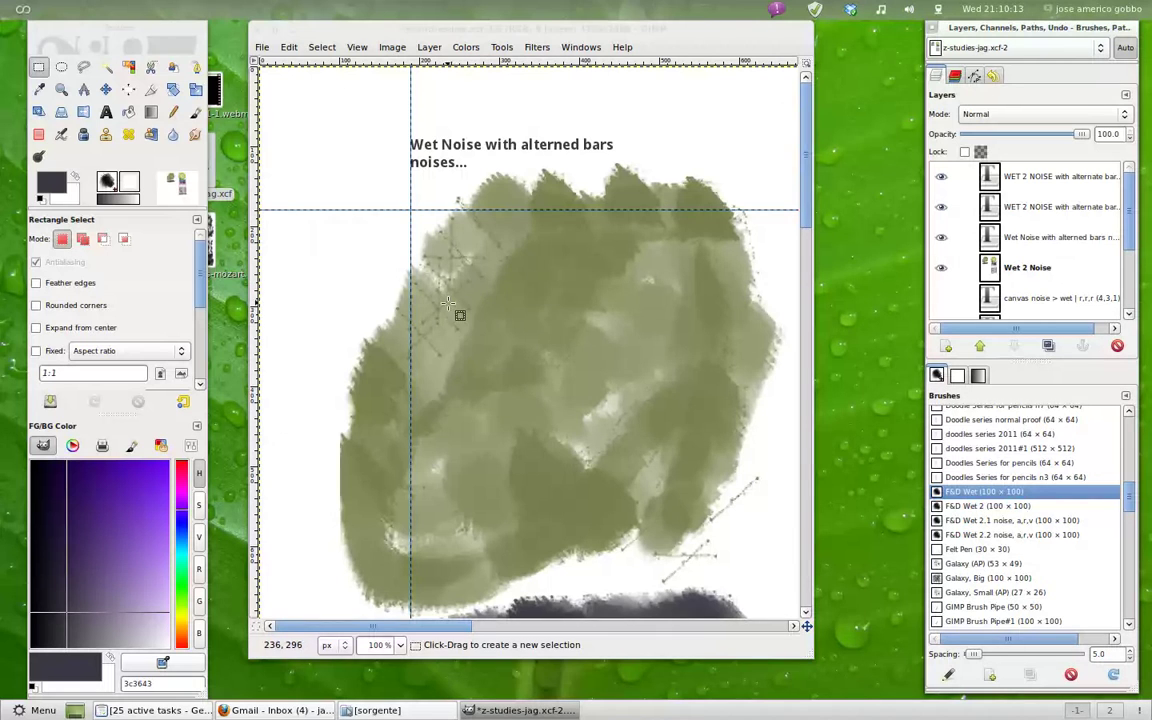
right_click(987, 507)
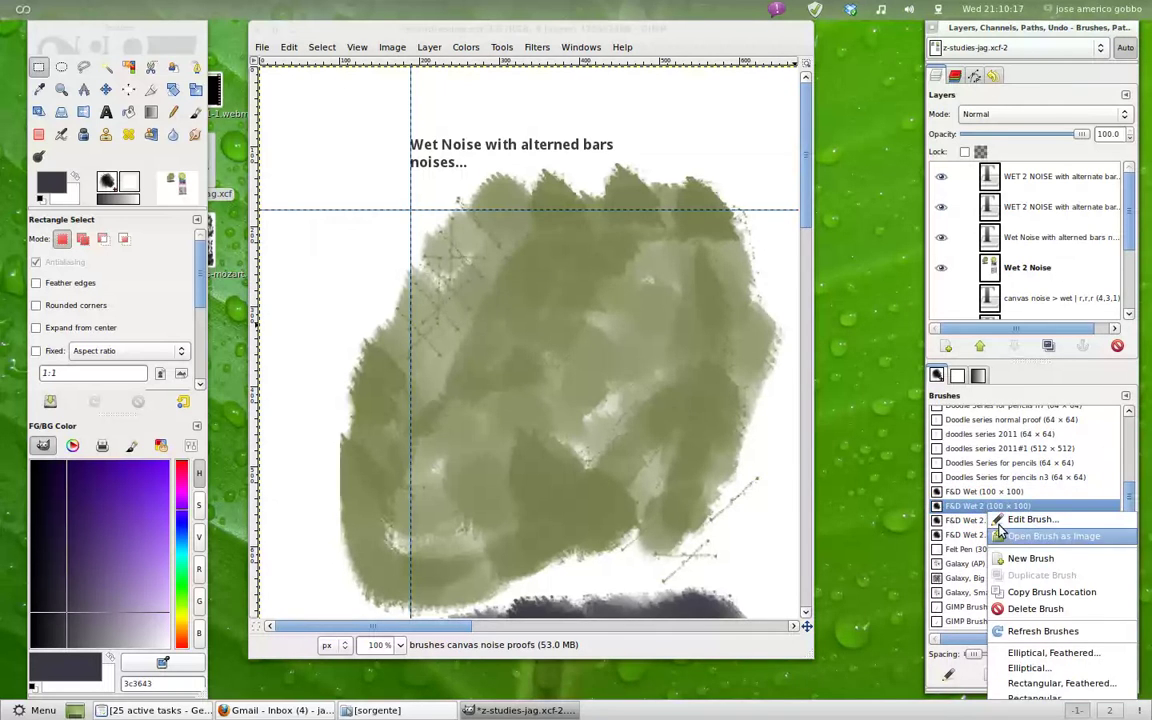
click(1000, 536)
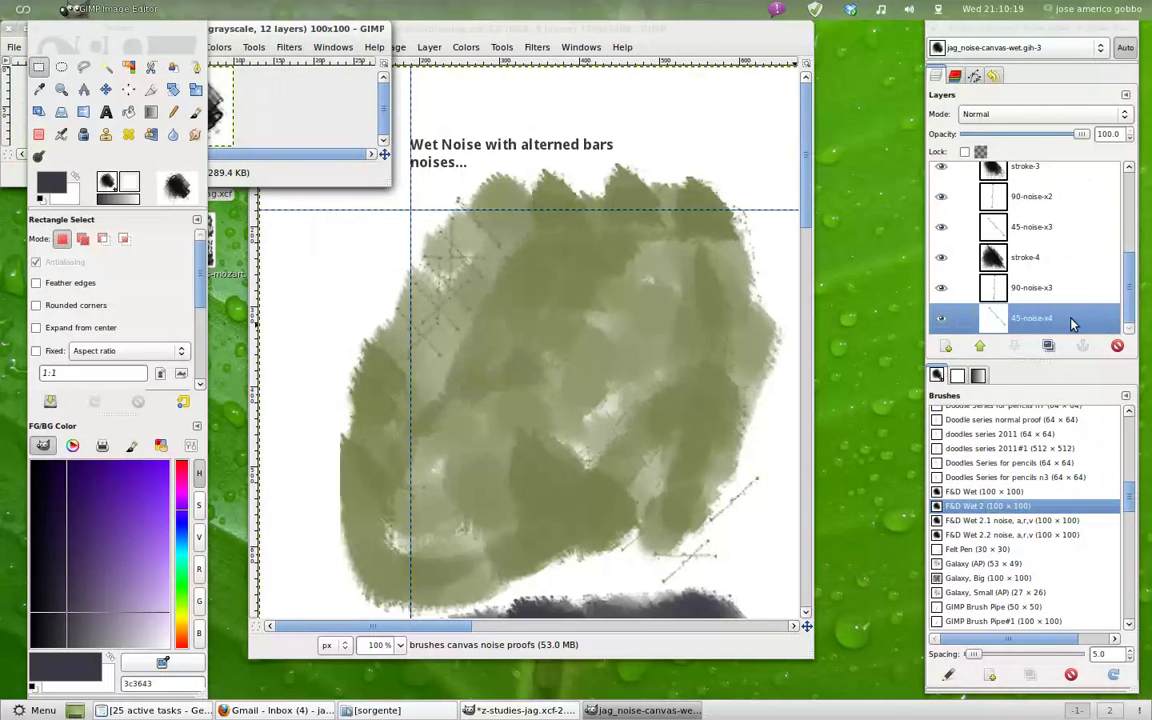
drag(1128, 290, 1122, 208)
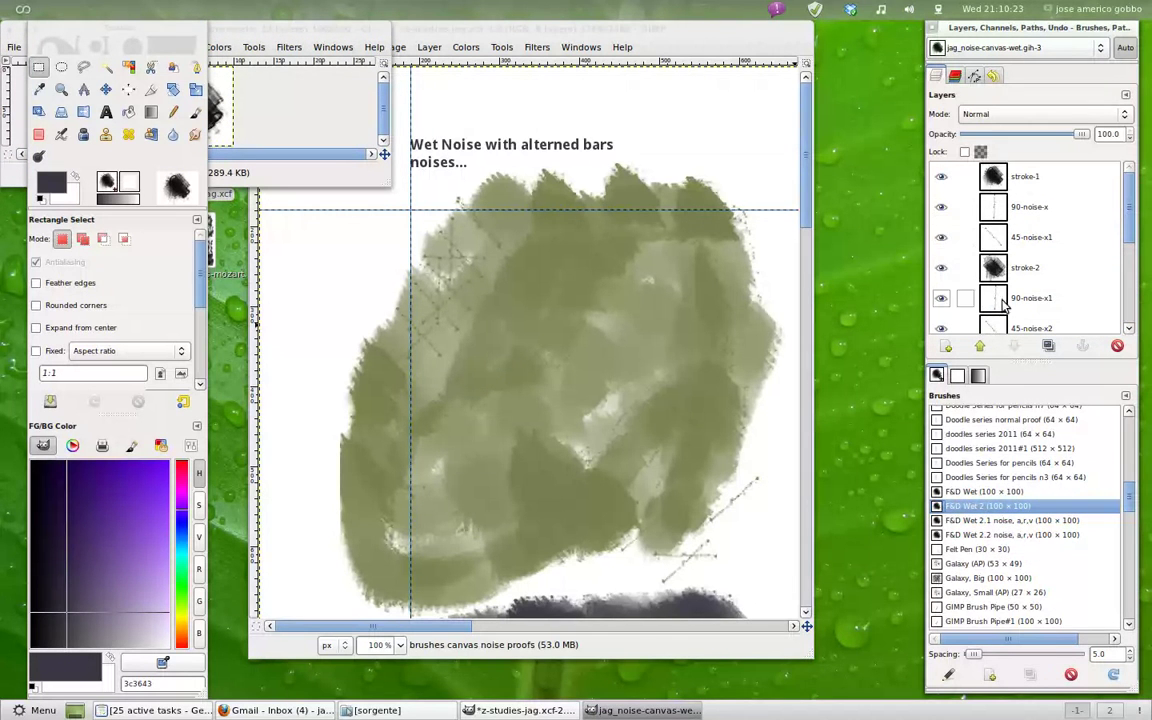
mouse_move(1129, 216)
mouse_down()
mouse_move(1128, 298)
mouse_move(1130, 200)
mouse_up()
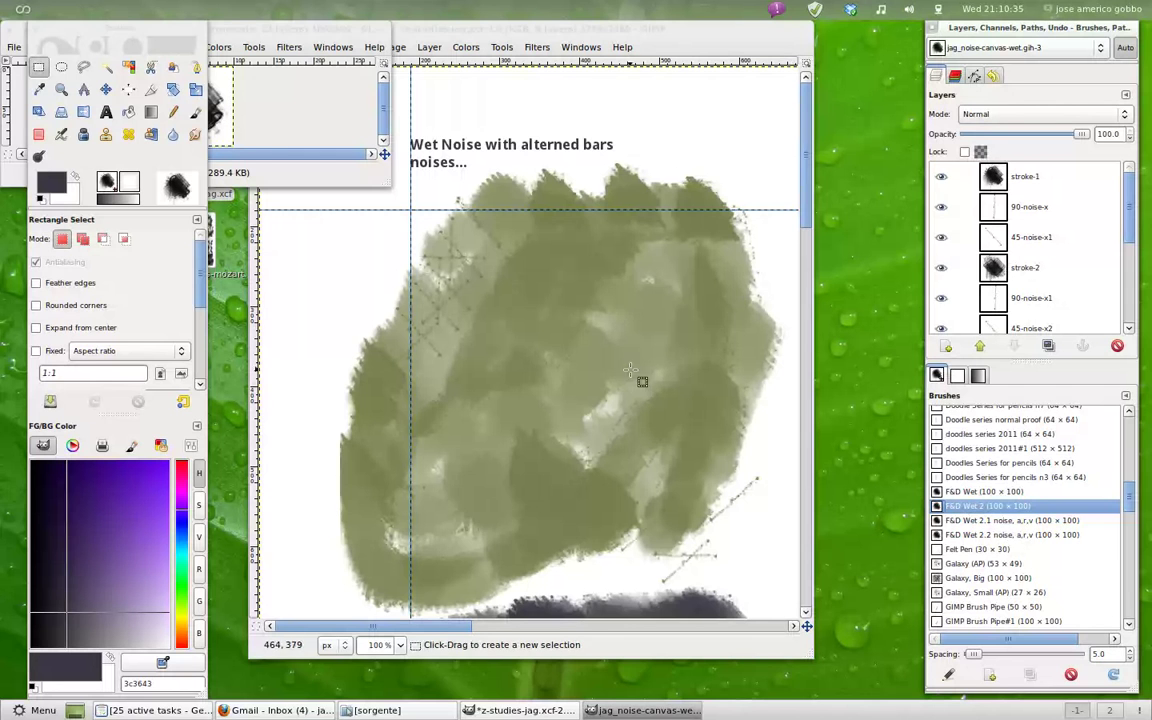
Step: Close the previous brush image and open F&D Wet 2.1 noise, a,r,v as an image
click(12, 38)
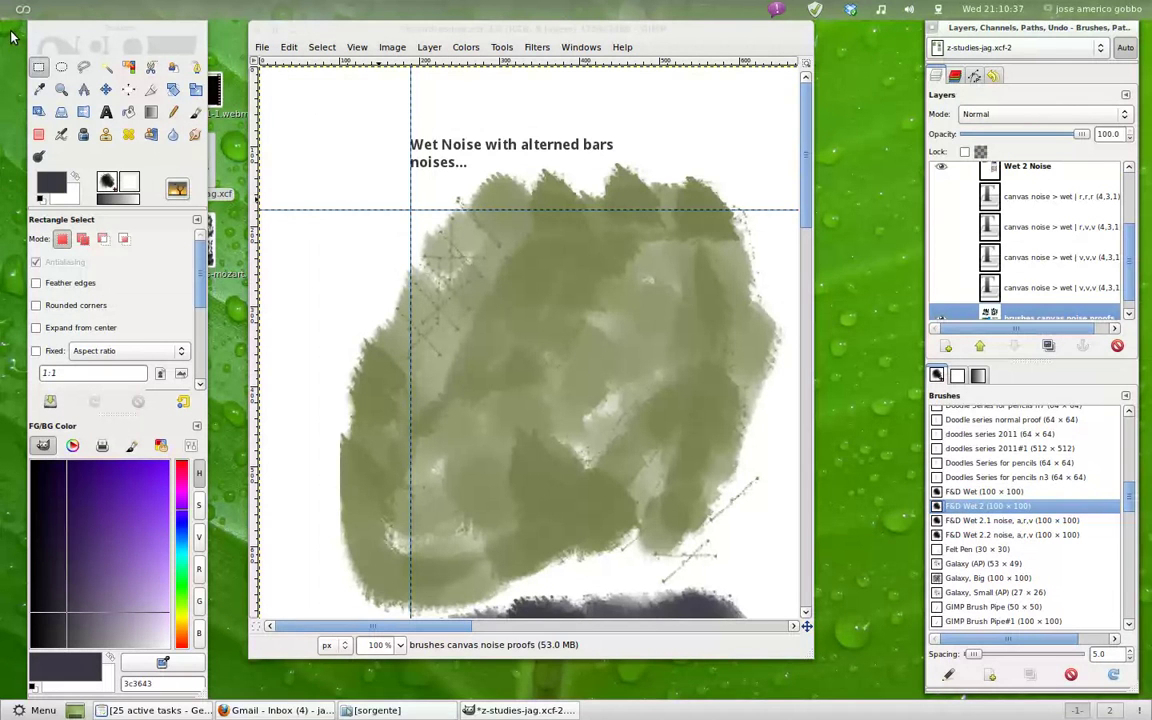
right_click(1005, 521)
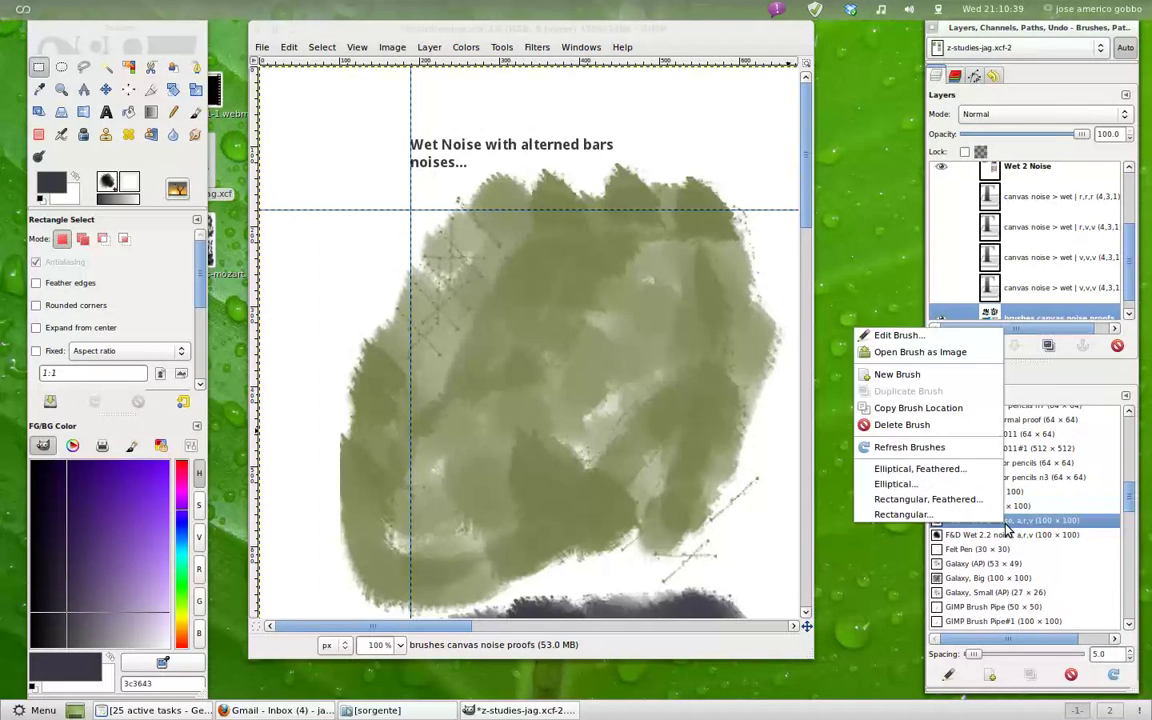
click(918, 351)
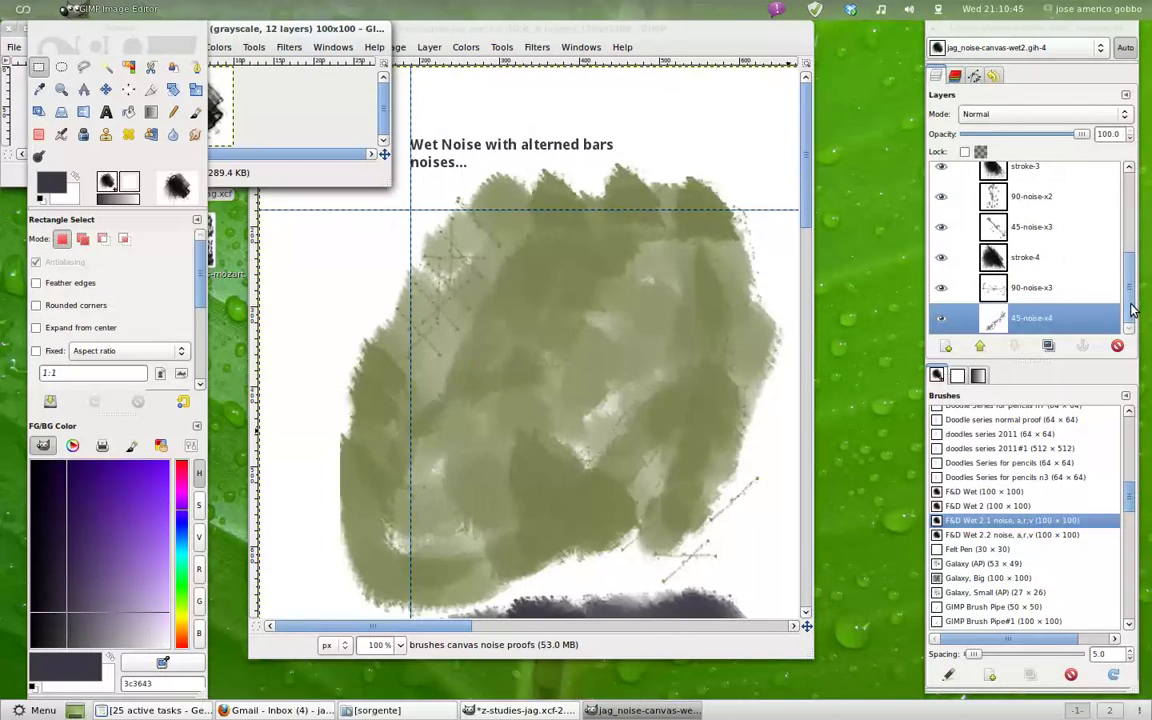
drag(1133, 311, 1136, 213)
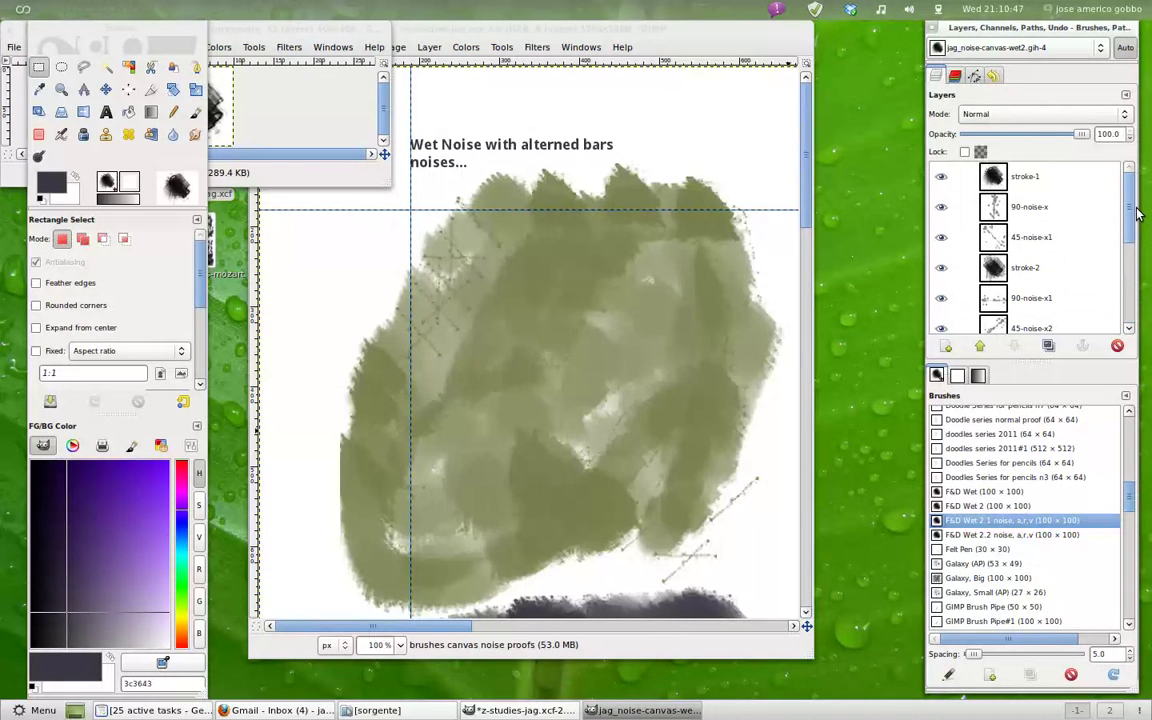
Step: Unmaximize the brush image, park it at the left edge, and bring back the studies sheet
mouse_move(290, 30)
mouse_down()
mouse_move(479, 37)
mouse_move(402, 20)
mouse_move(405, 30)
mouse_up()
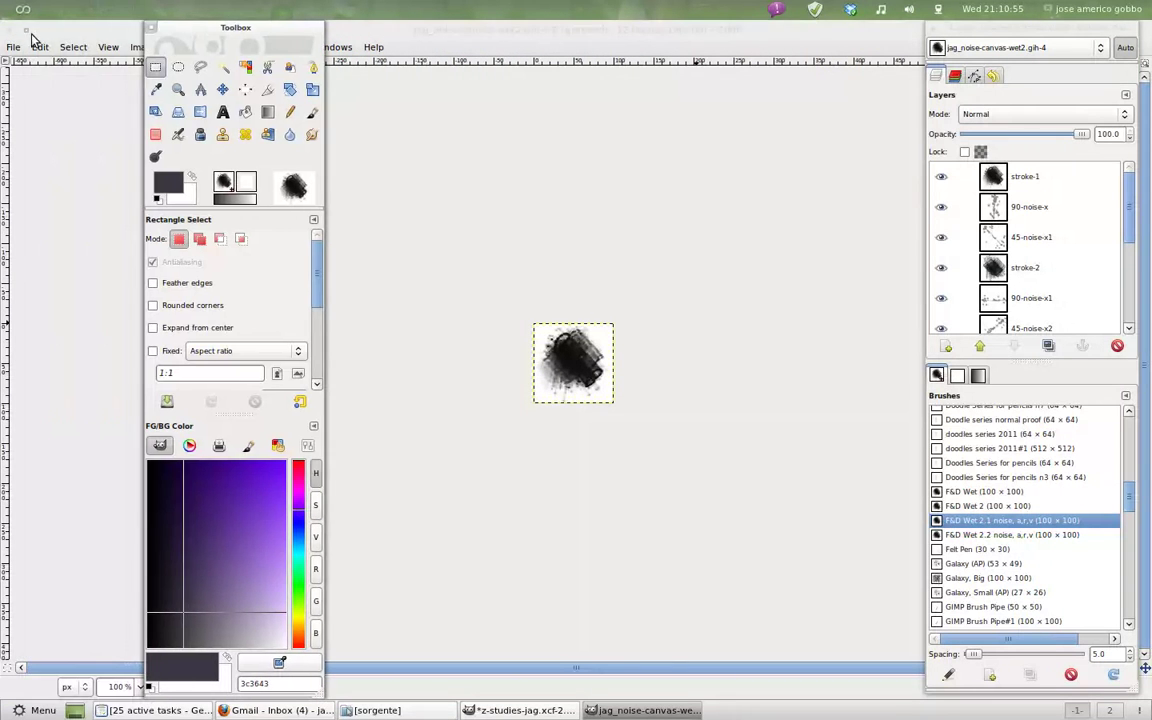
double_click(30, 30)
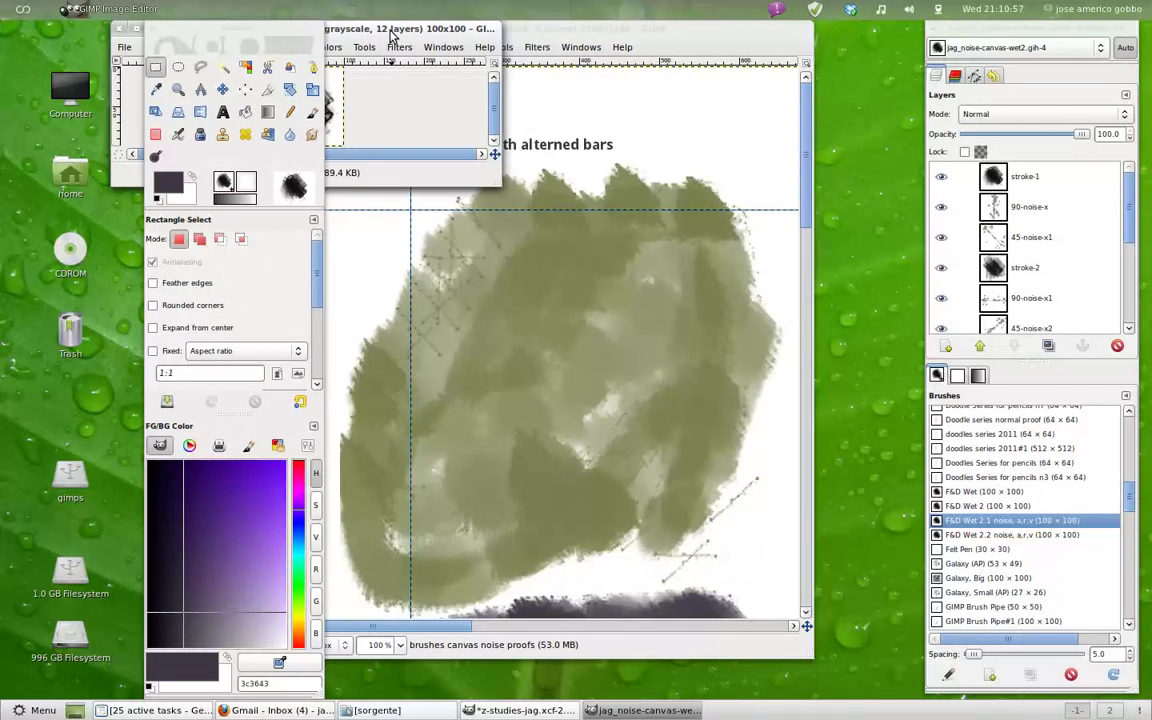
drag(392, 37, 297, 85)
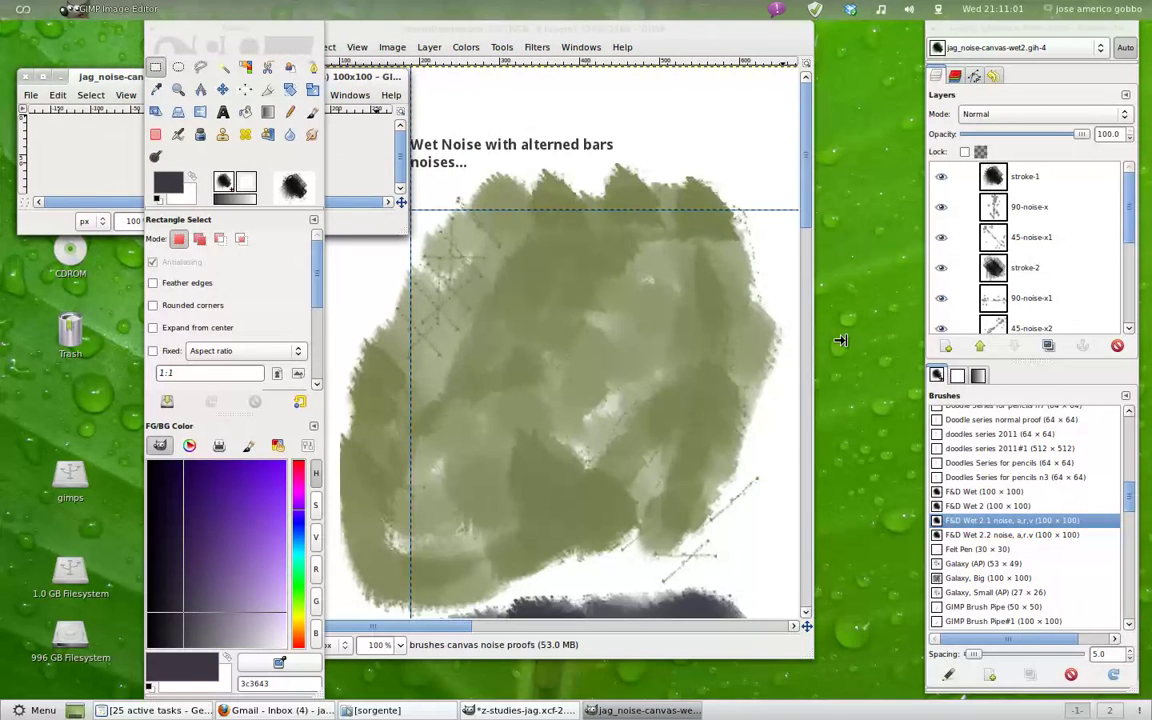
click(520, 710)
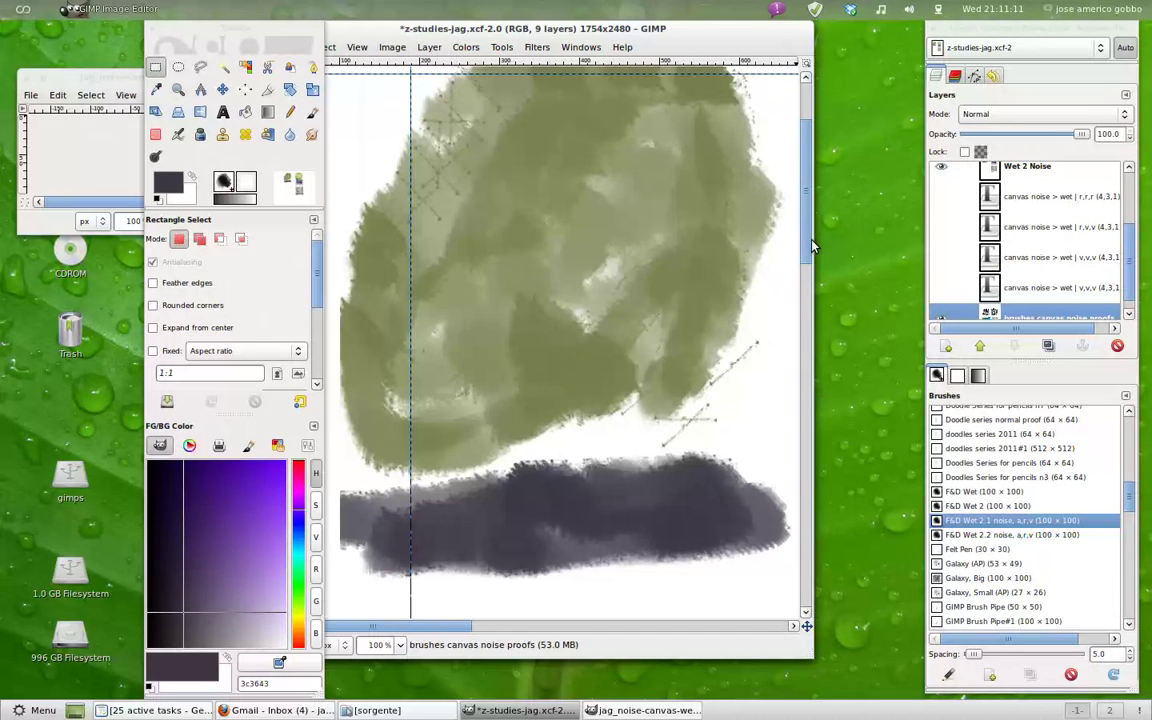
Step: Choose the Paintbrush and map stroke velocity to opacity and hardness in Brush Dynamics
mouse_move(810, 250)
mouse_down()
mouse_move(800, 298)
mouse_move(800, 283)
mouse_up()
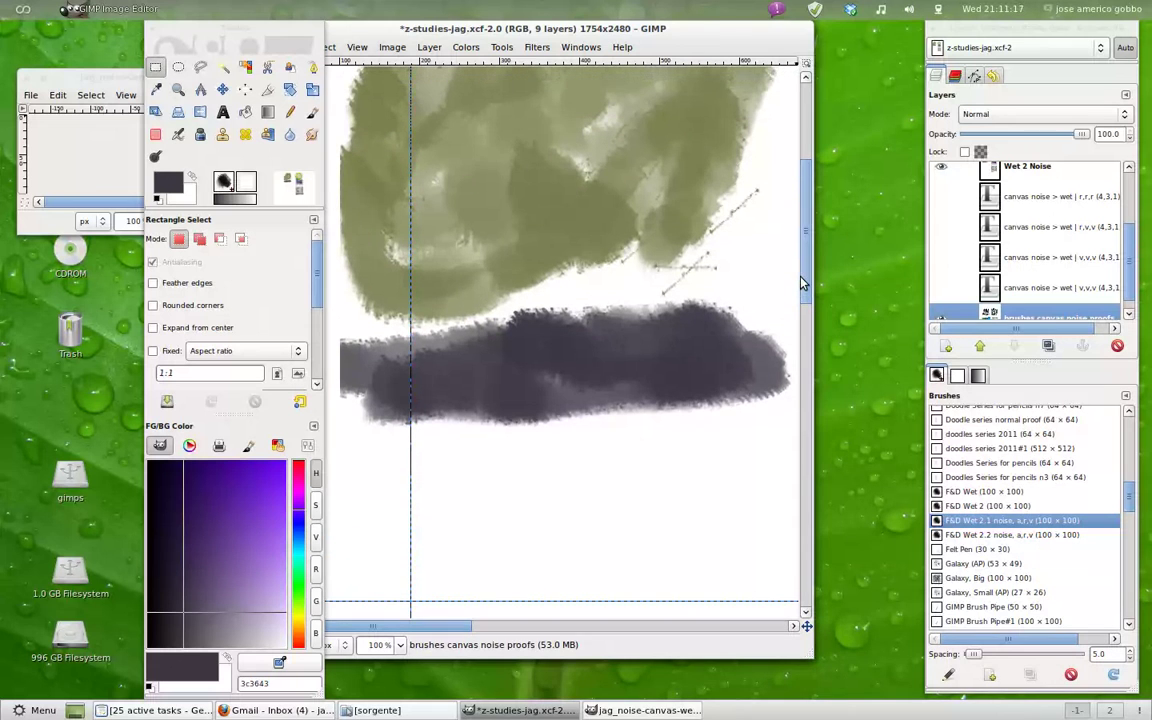
mouse_move(456, 630)
mouse_down()
mouse_move(490, 634)
mouse_move(469, 628)
mouse_up()
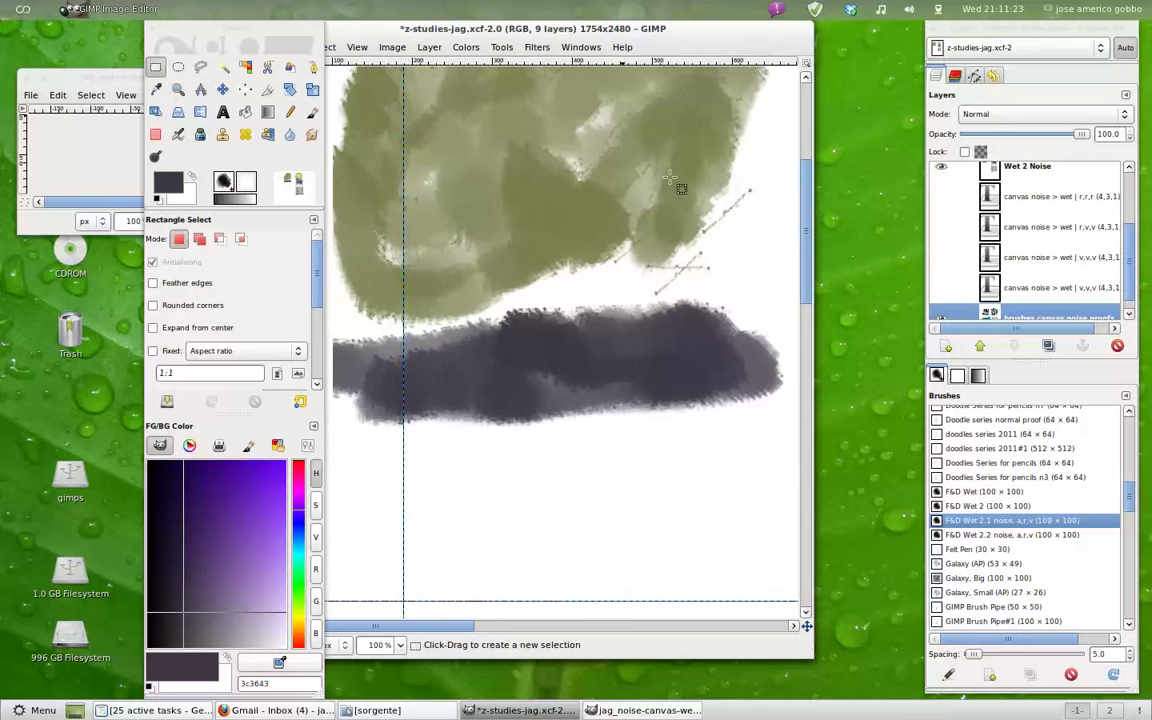
mouse_move(316, 302)
mouse_down()
mouse_move(322, 317)
mouse_move(317, 246)
mouse_up()
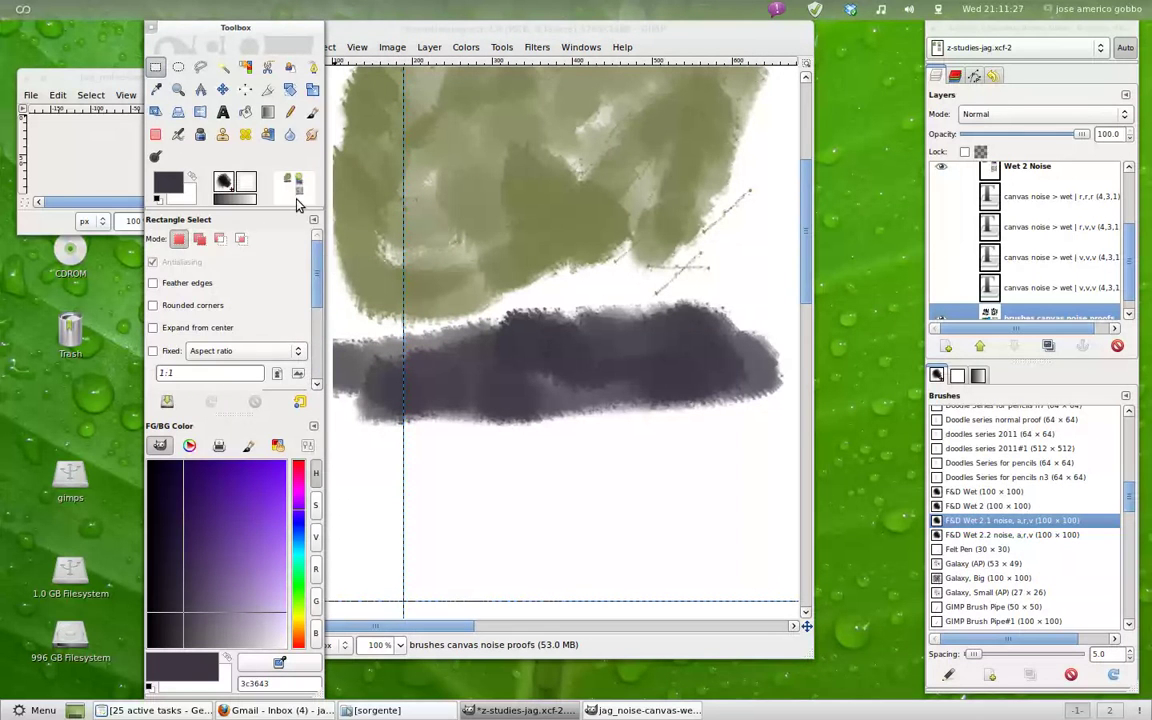
click(311, 113)
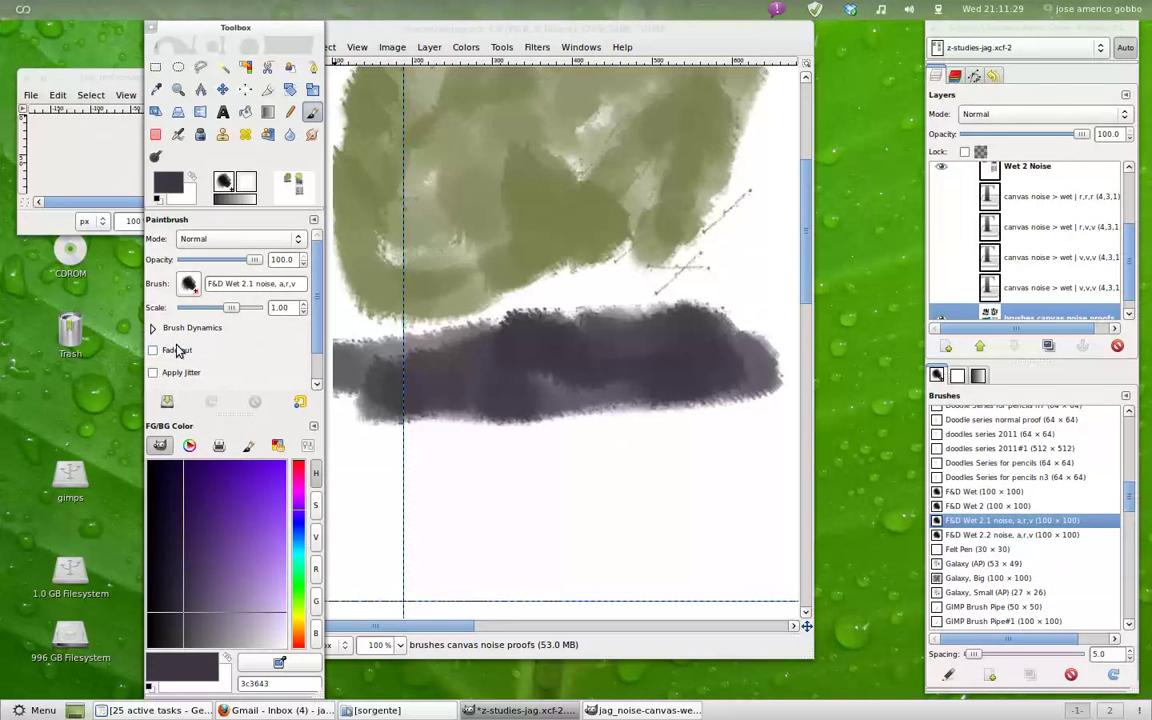
click(153, 329)
scroll(287, 267, down, 3)
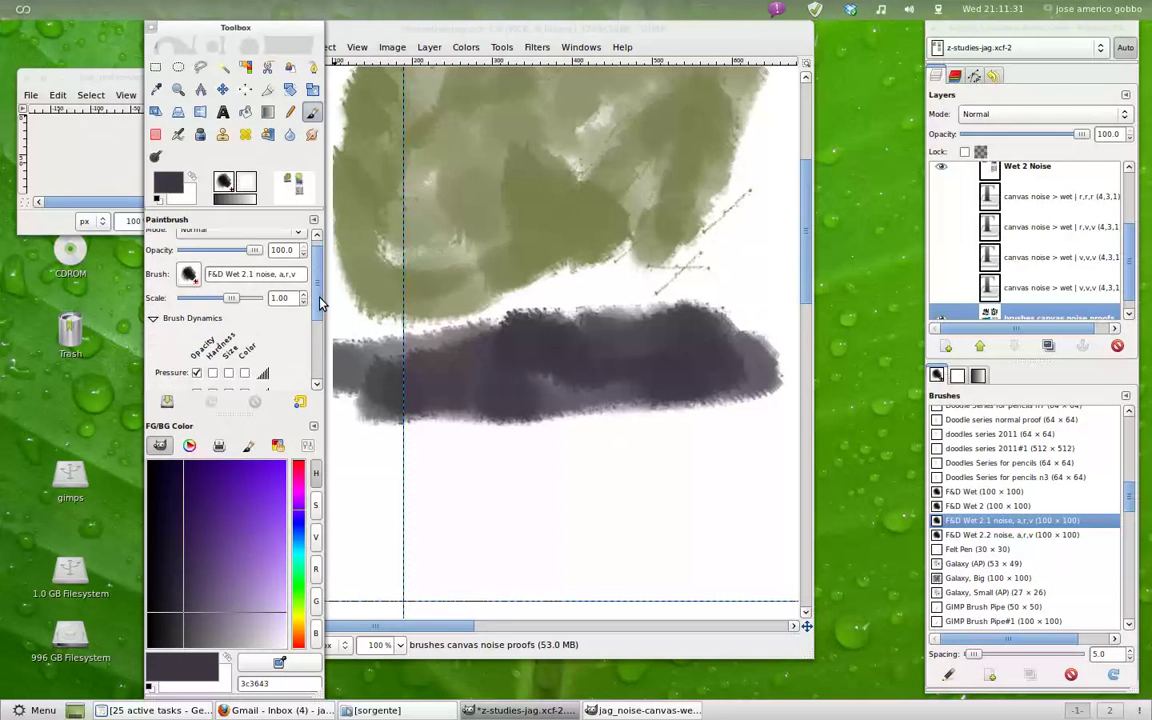
click(197, 329)
click(212, 329)
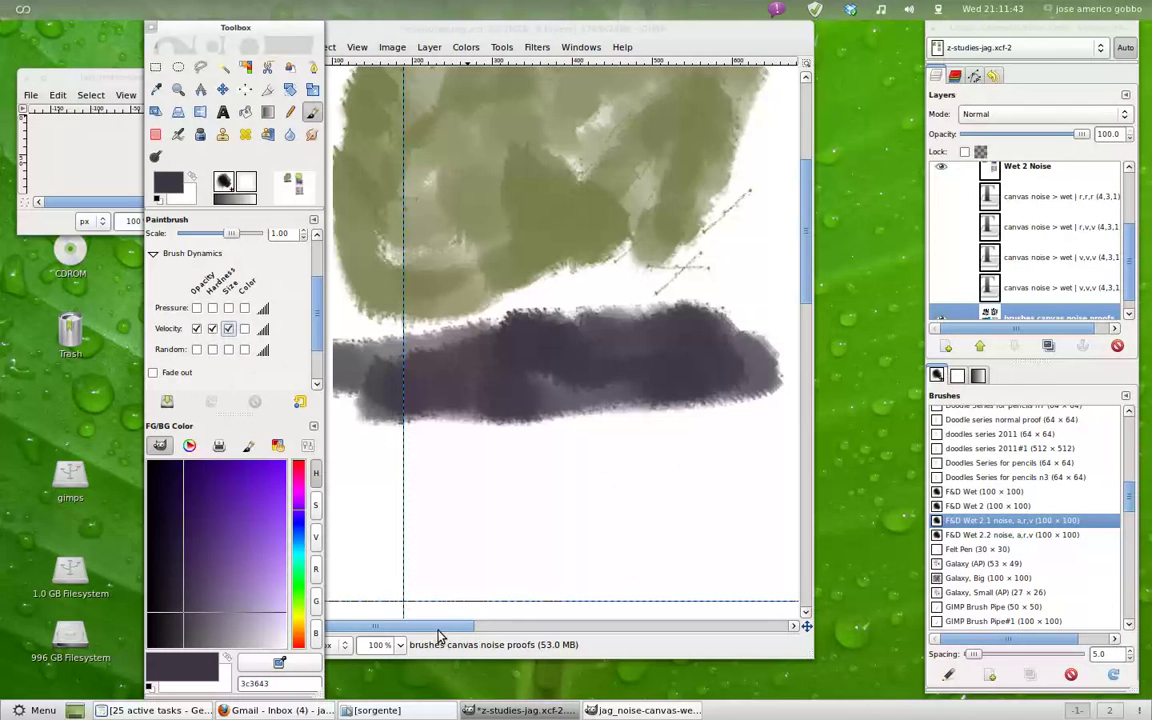
Step: Scroll the sheet to the 'WET 2 NOISE with alternate bars with more stains' yellow-disc study
drag(438, 628, 567, 628)
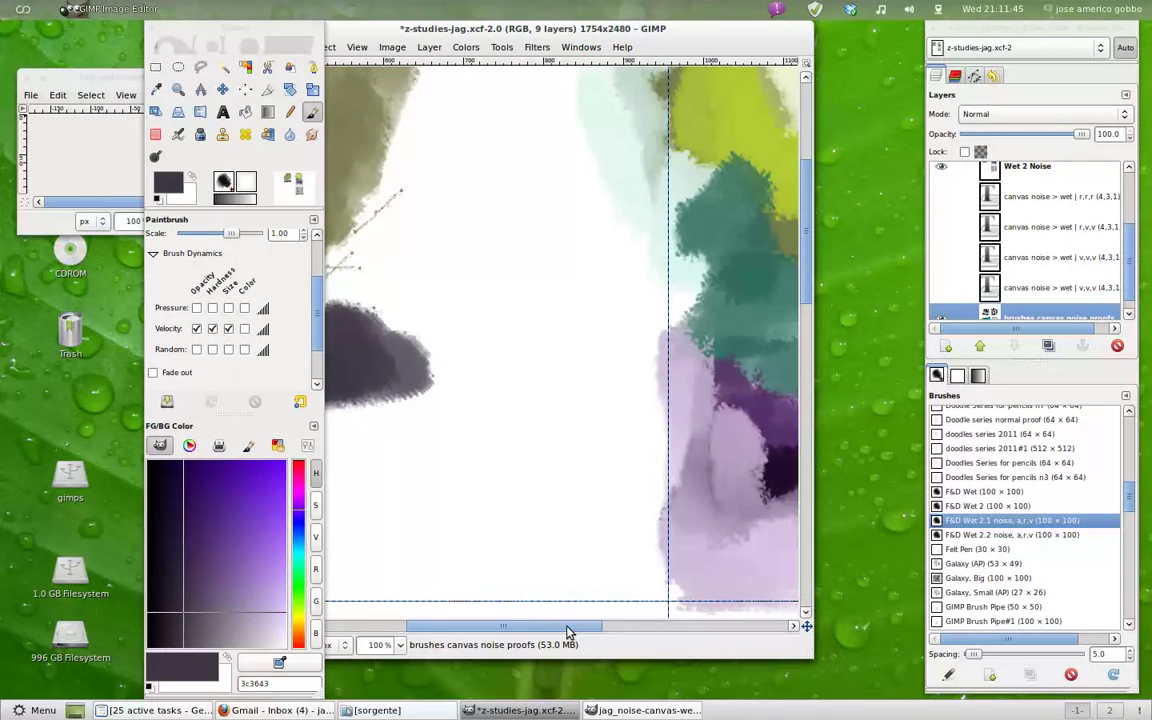
drag(567, 630, 592, 638)
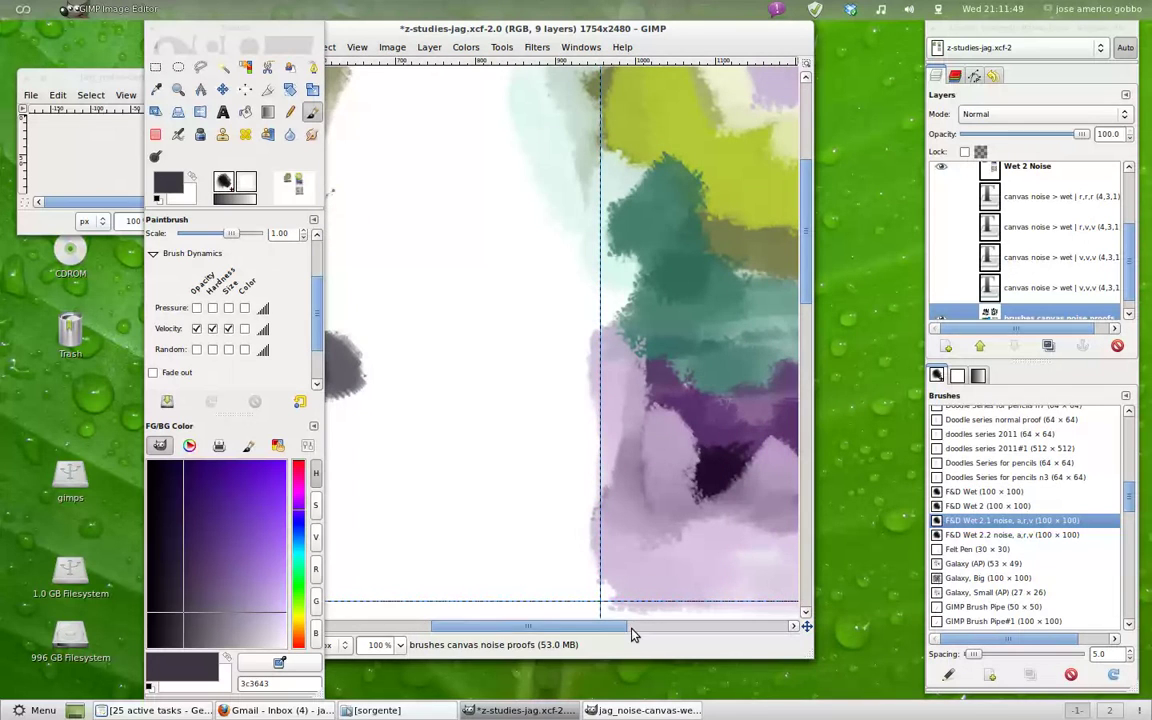
drag(538, 630, 597, 632)
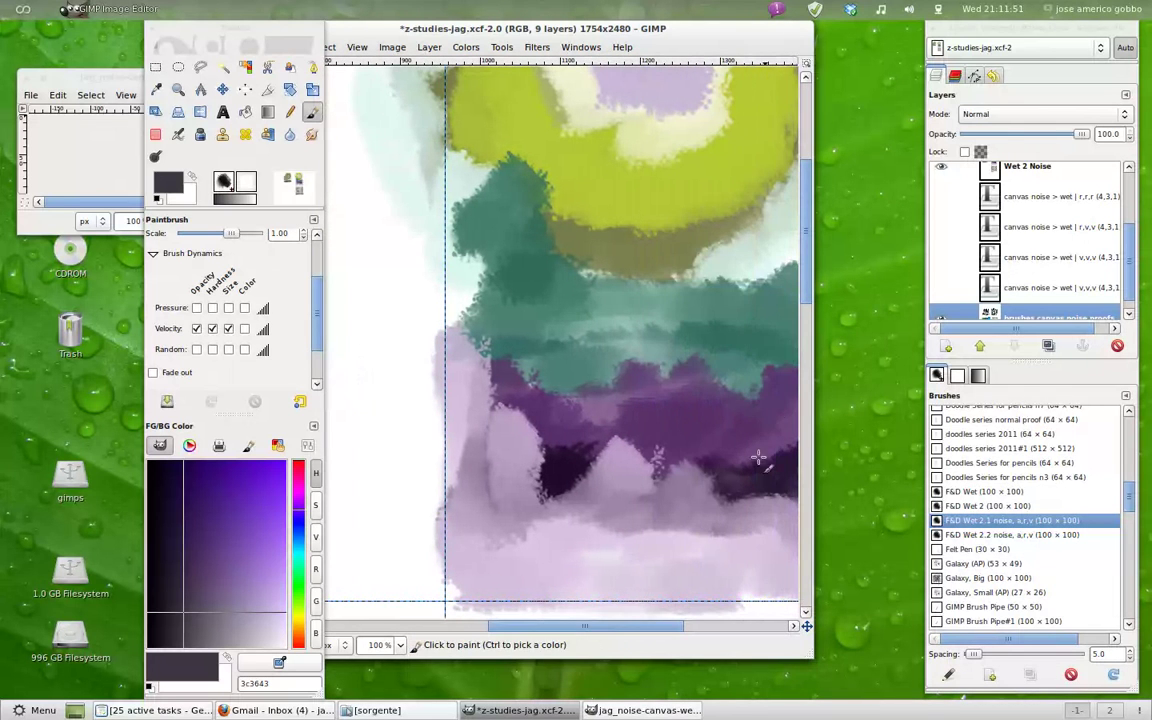
scroll(729, 269, up, 5)
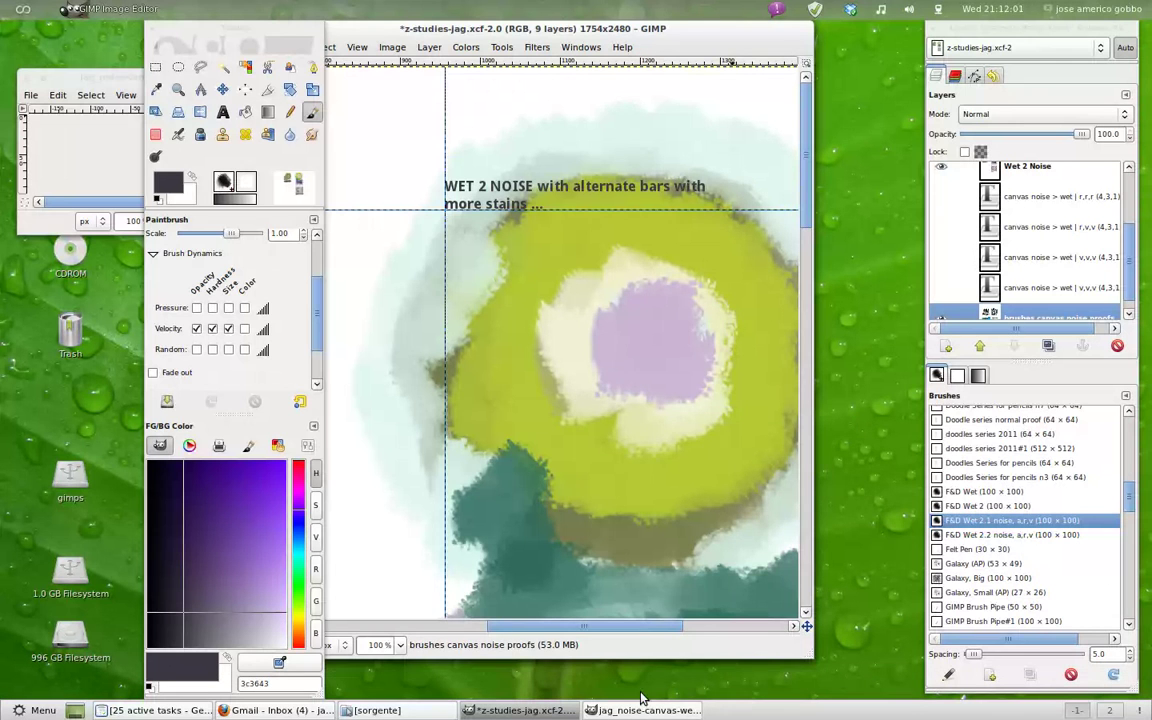
Step: Show only the 45-noise-x3 layer of the wet2 brush image in an enlarged window
click(73, 79)
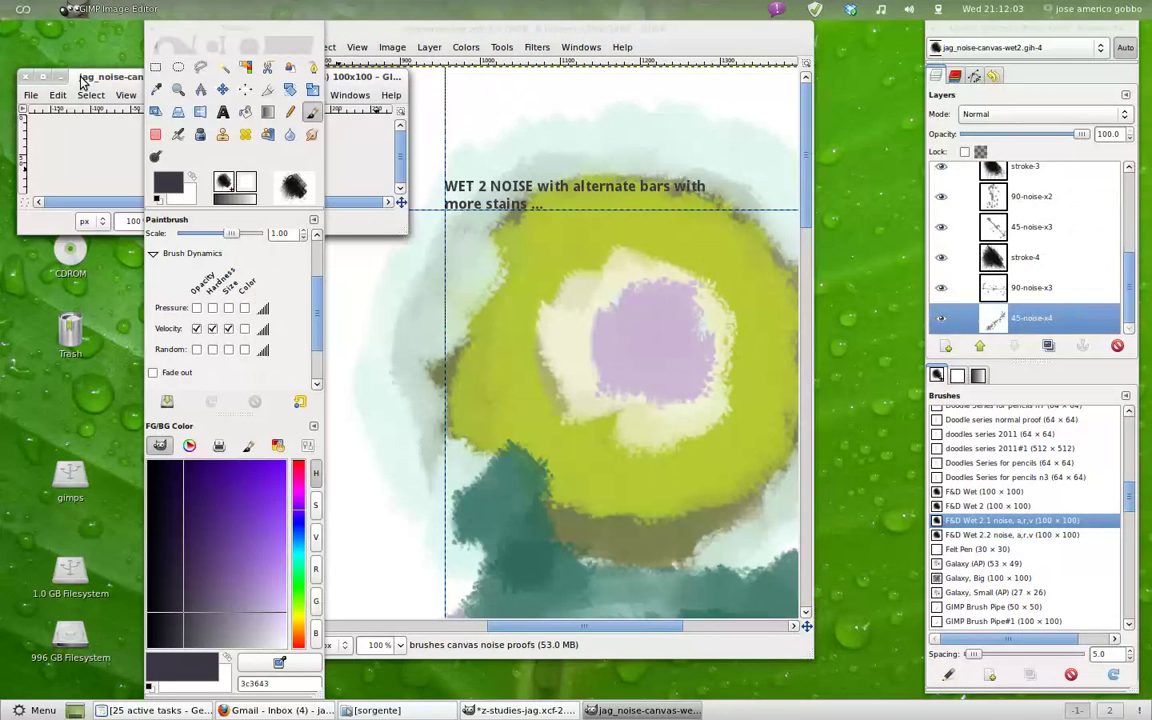
click(996, 230)
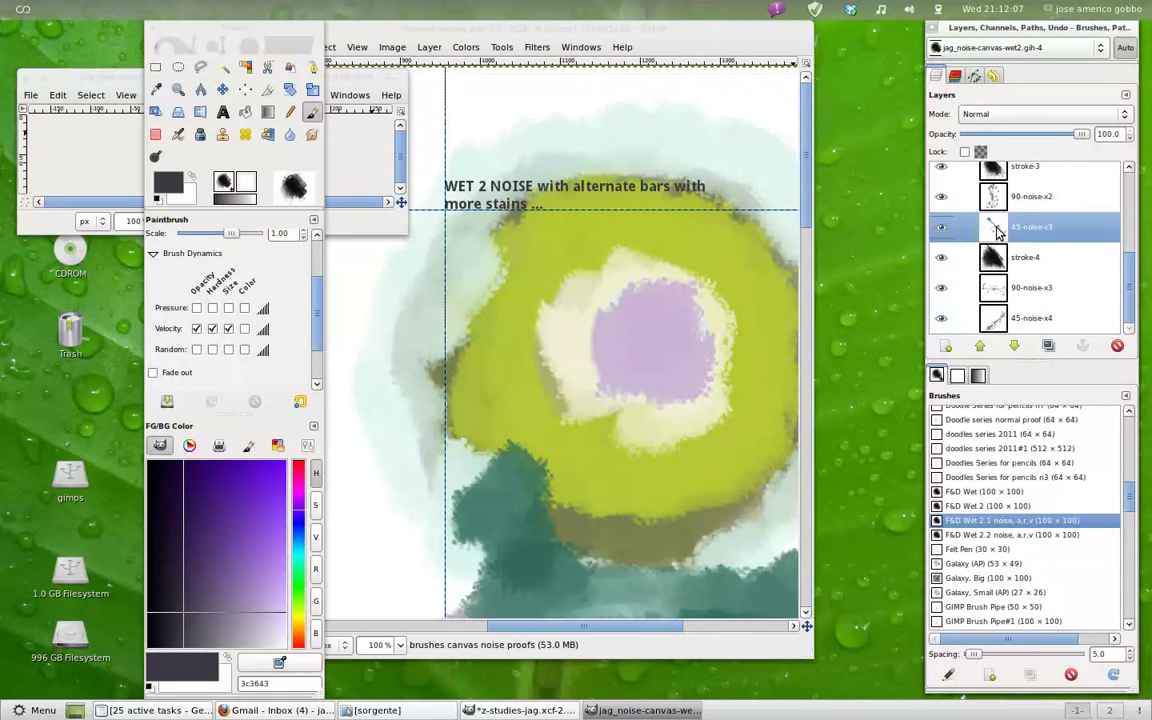
click(338, 77)
drag(345, 77, 687, 99)
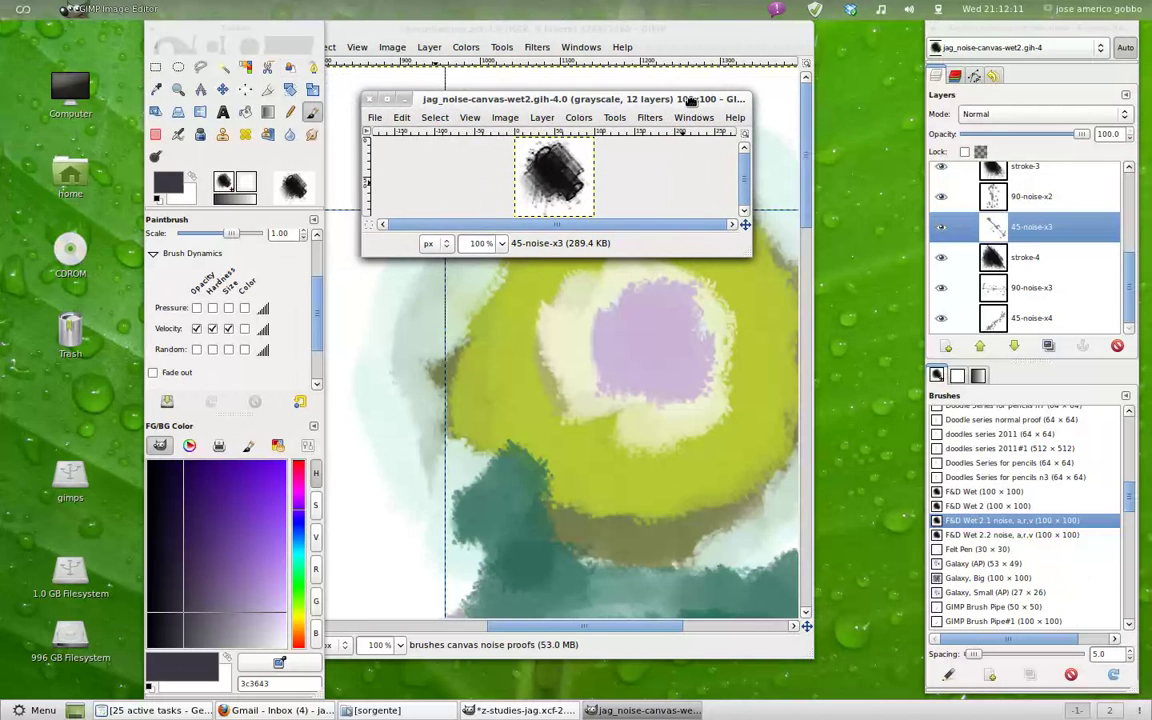
shift+click(941, 228)
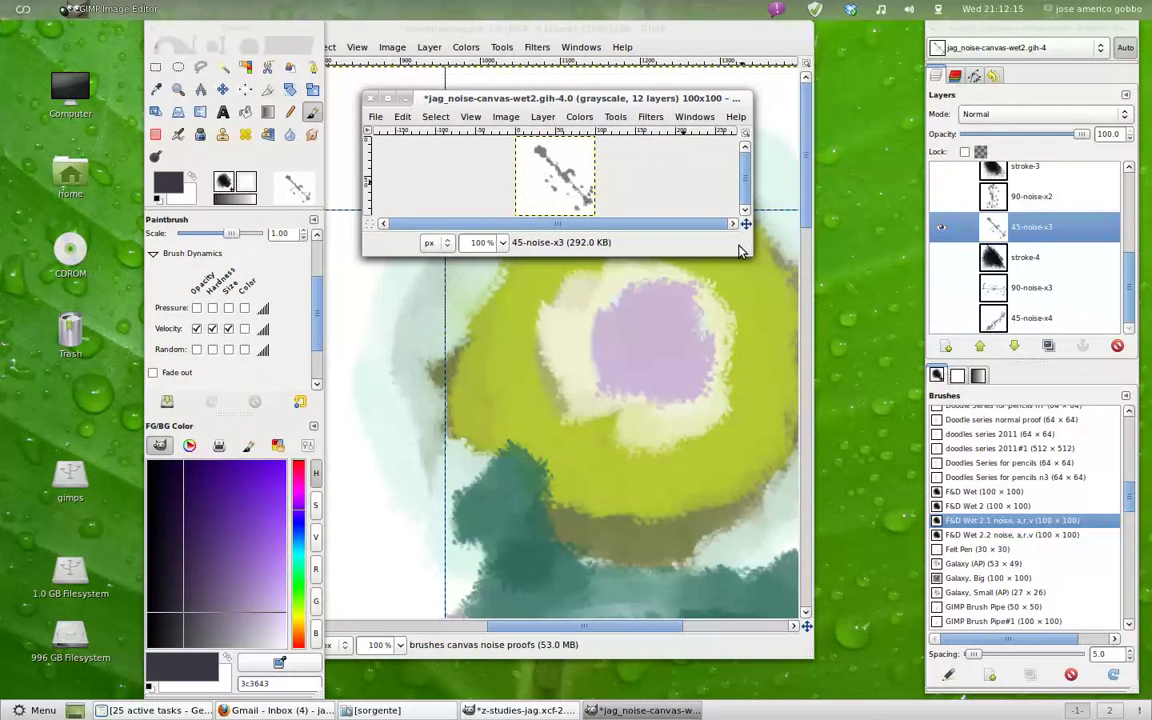
drag(744, 248, 828, 508)
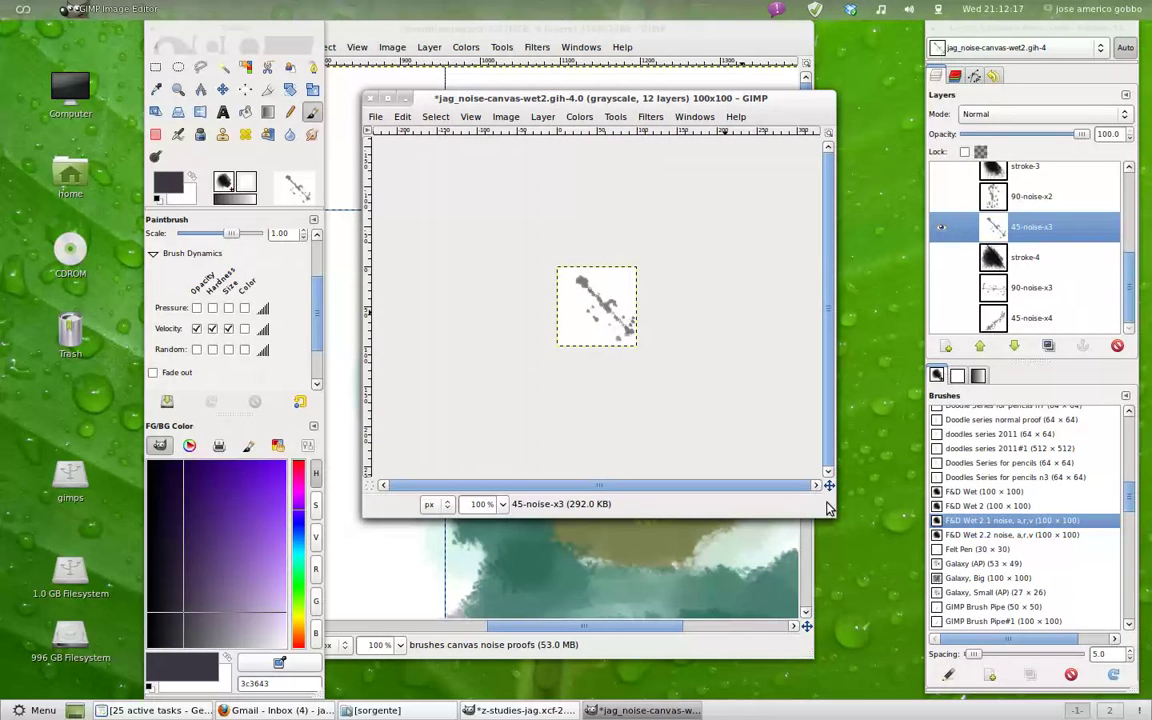
Step: Zoom the 45-noise-x3 stroke to fit, then close the brush image without saving
key(ctrl)
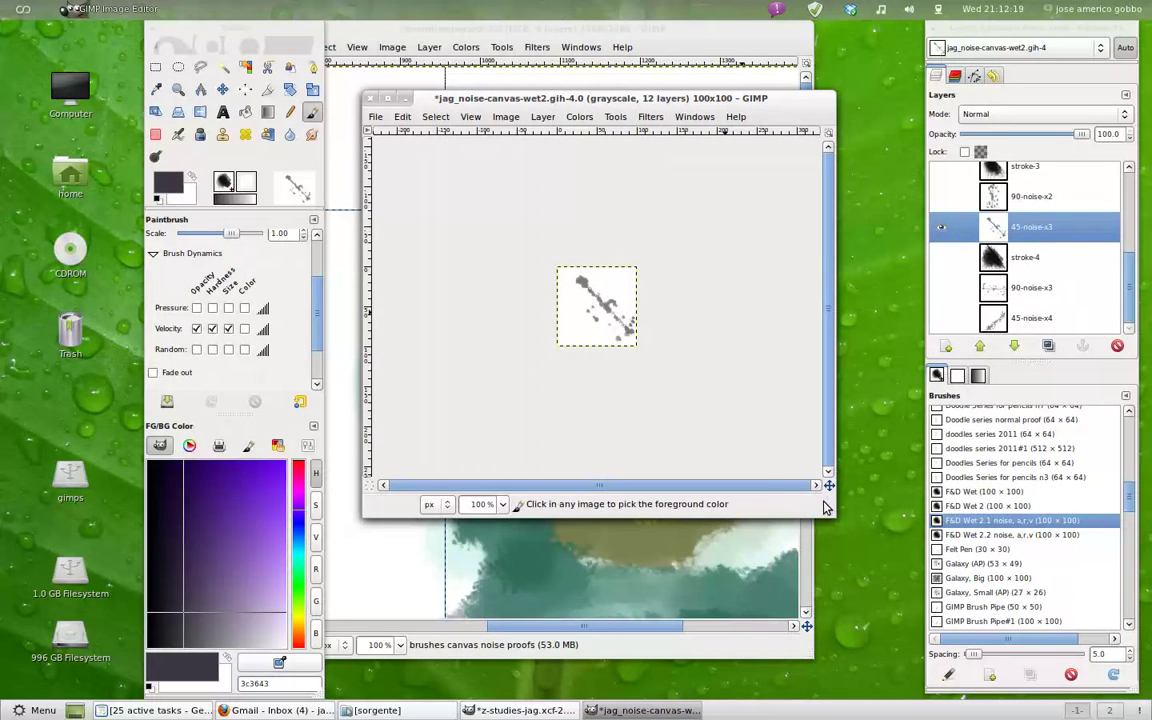
key(ctrl+shift+j)
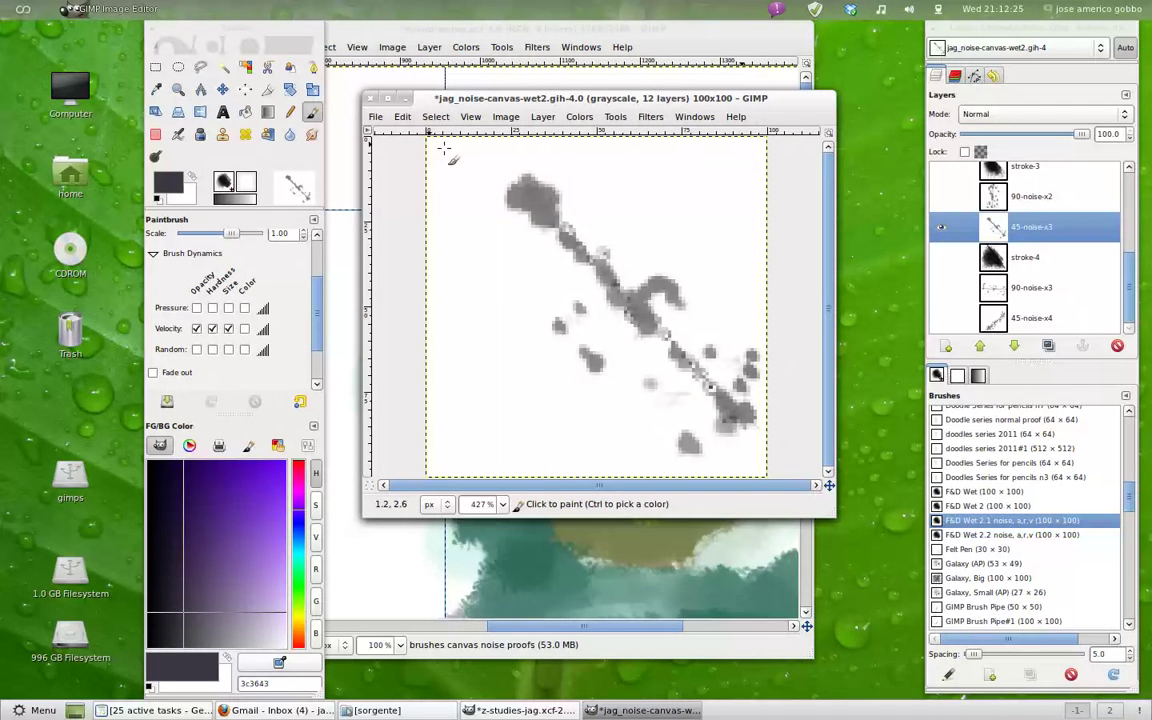
click(370, 100)
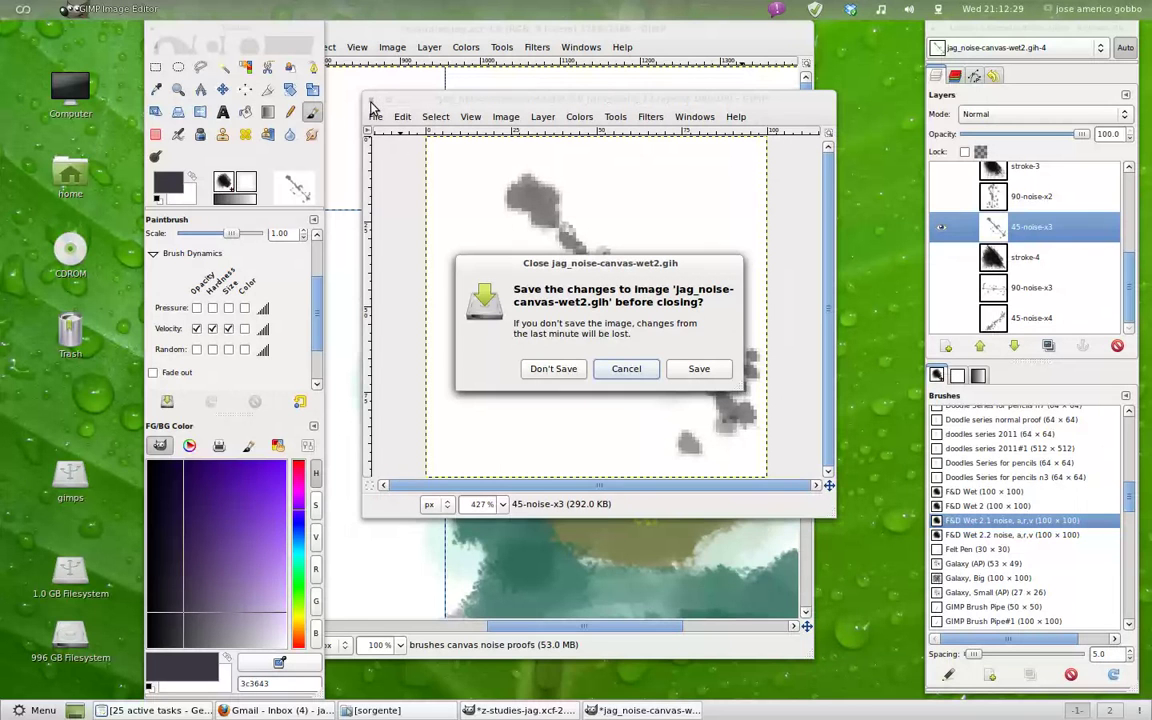
click(566, 372)
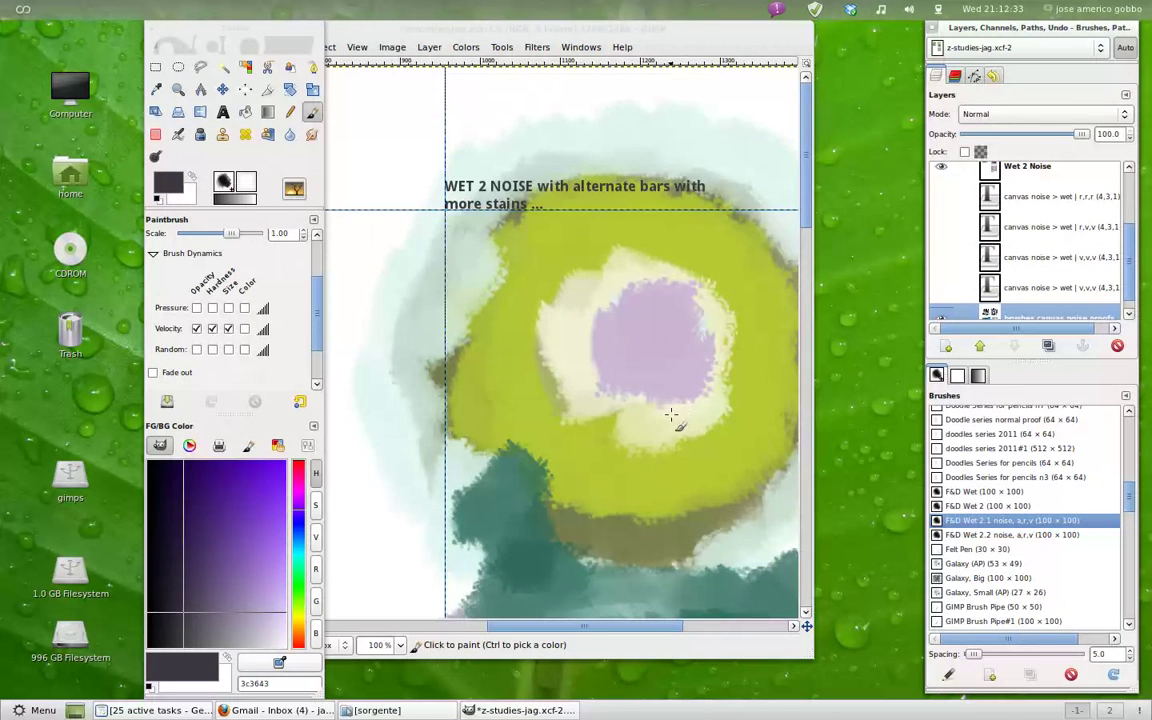
Step: Find the F&D Wet 2.2 noise brush in Brushes and open it as an image
scroll(670, 414, down, 5)
scroll(670, 414, down, 3)
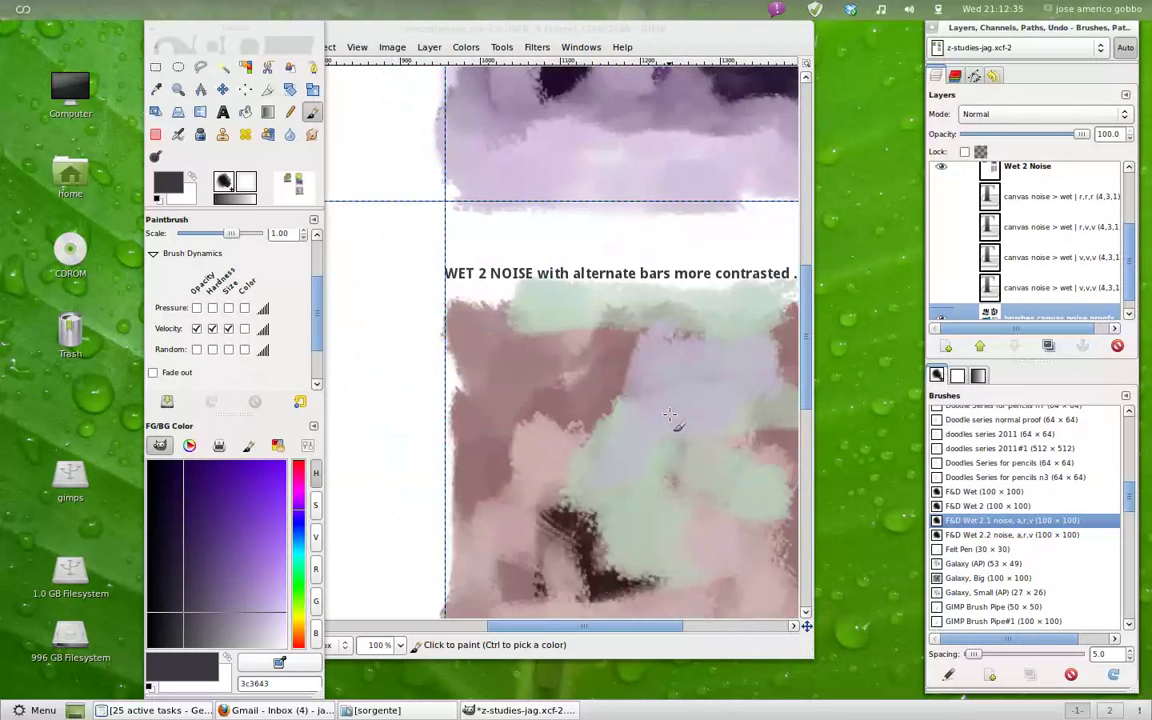
scroll(670, 414, down, 2)
scroll(668, 415, down, 2)
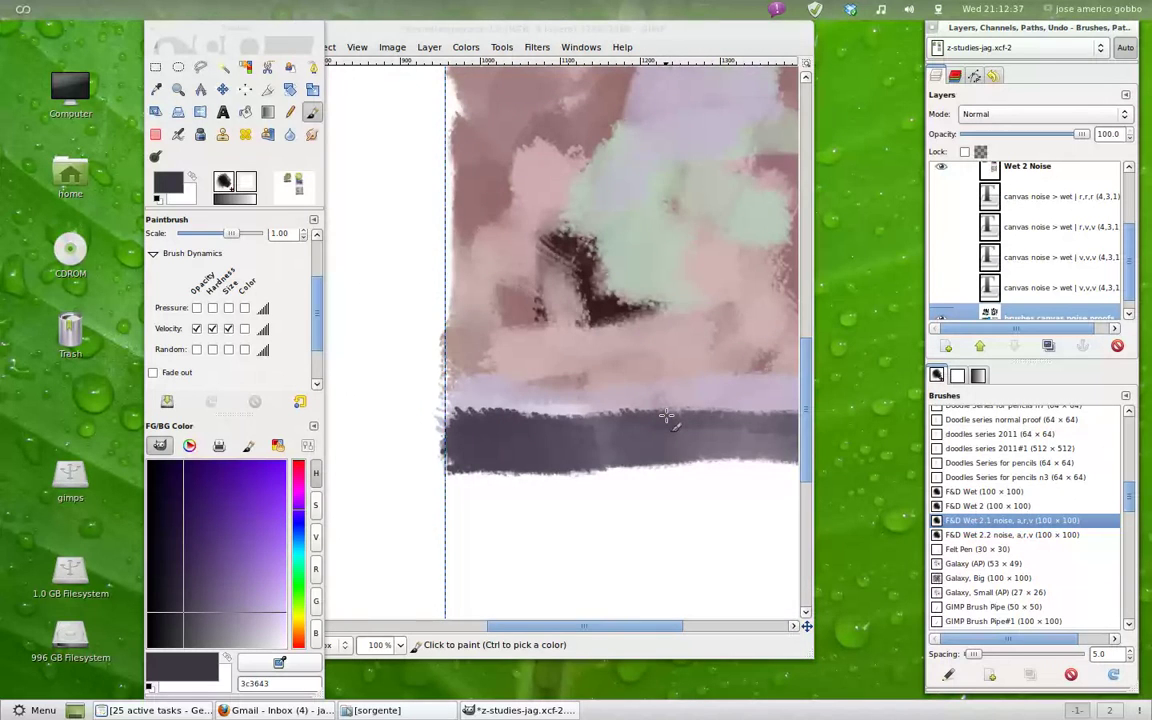
scroll(664, 416, up, 2)
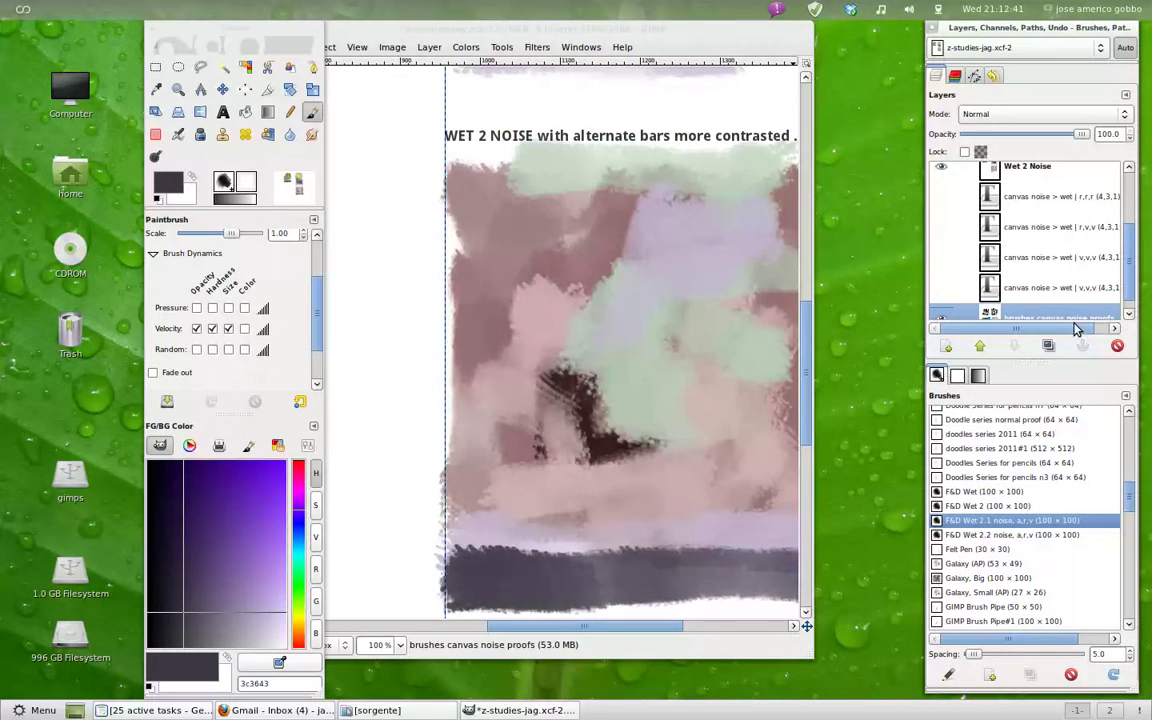
click(1003, 545)
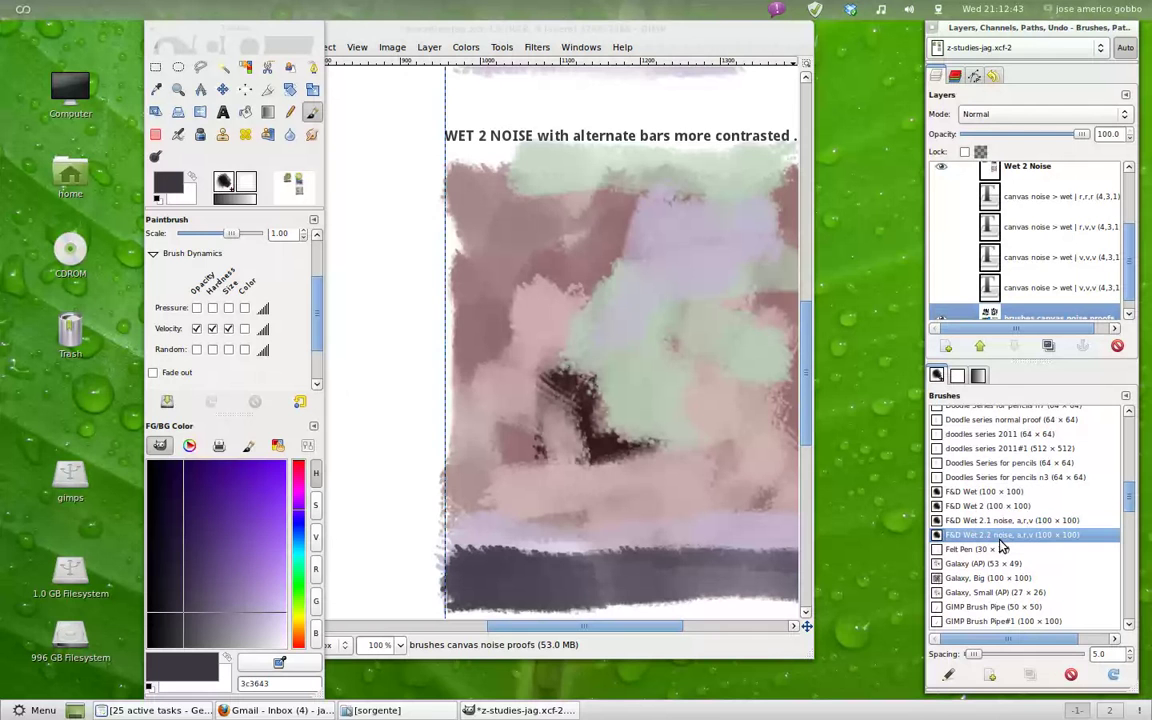
right_click(1003, 545)
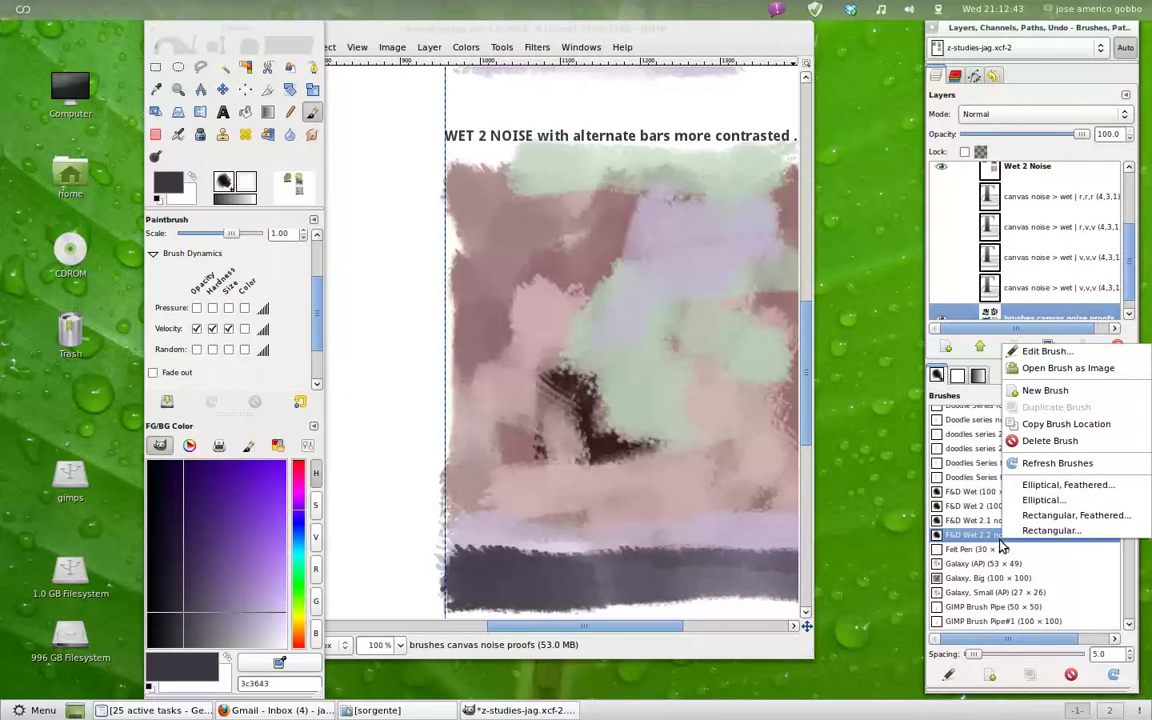
click(1050, 368)
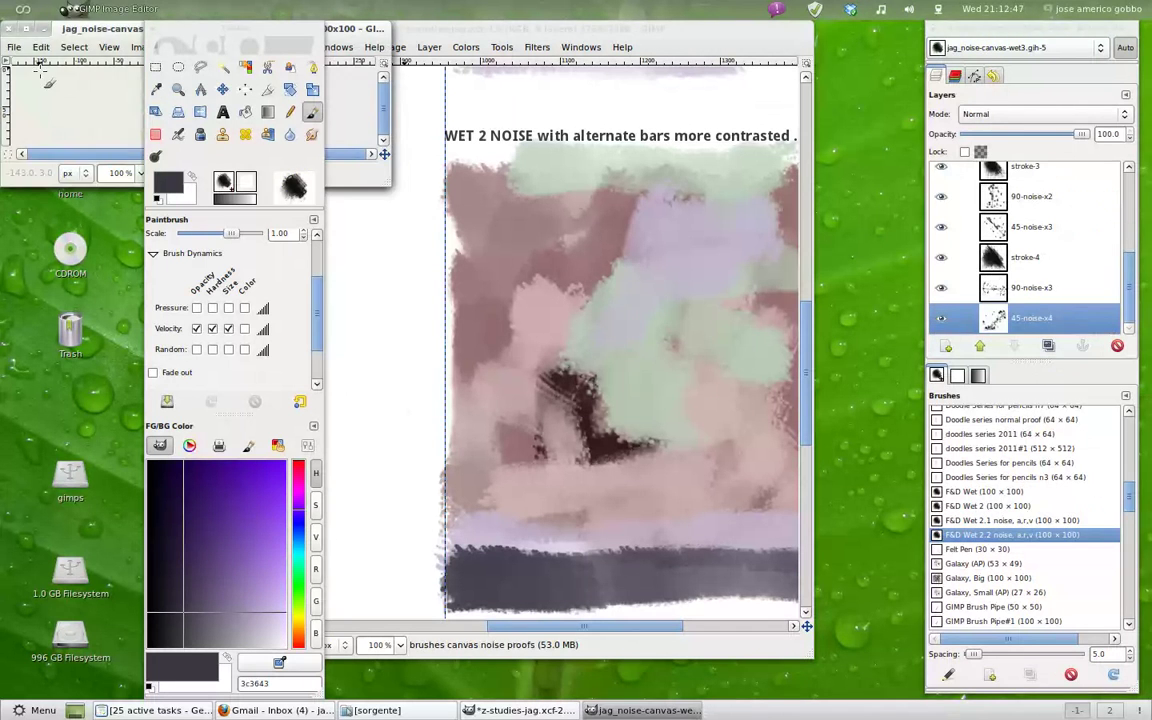
Step: Enlarge the brush image window and show only its 90-noise-x2 layer
drag(75, 28, 430, 116)
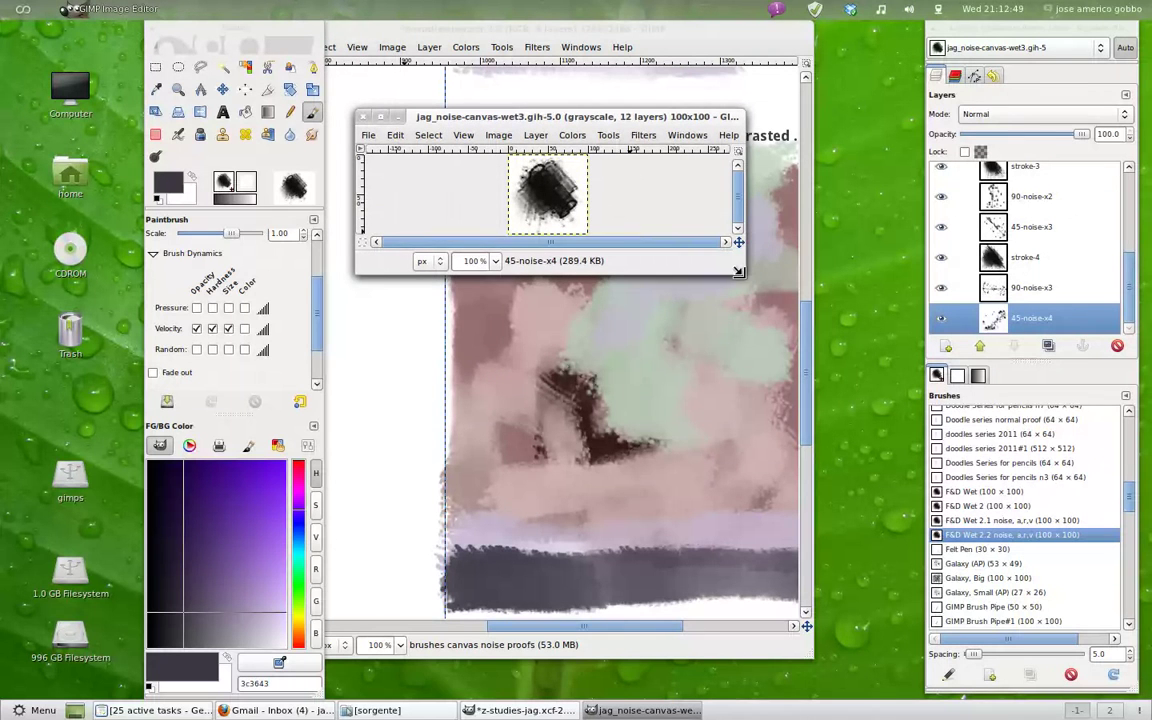
drag(741, 268, 826, 489)
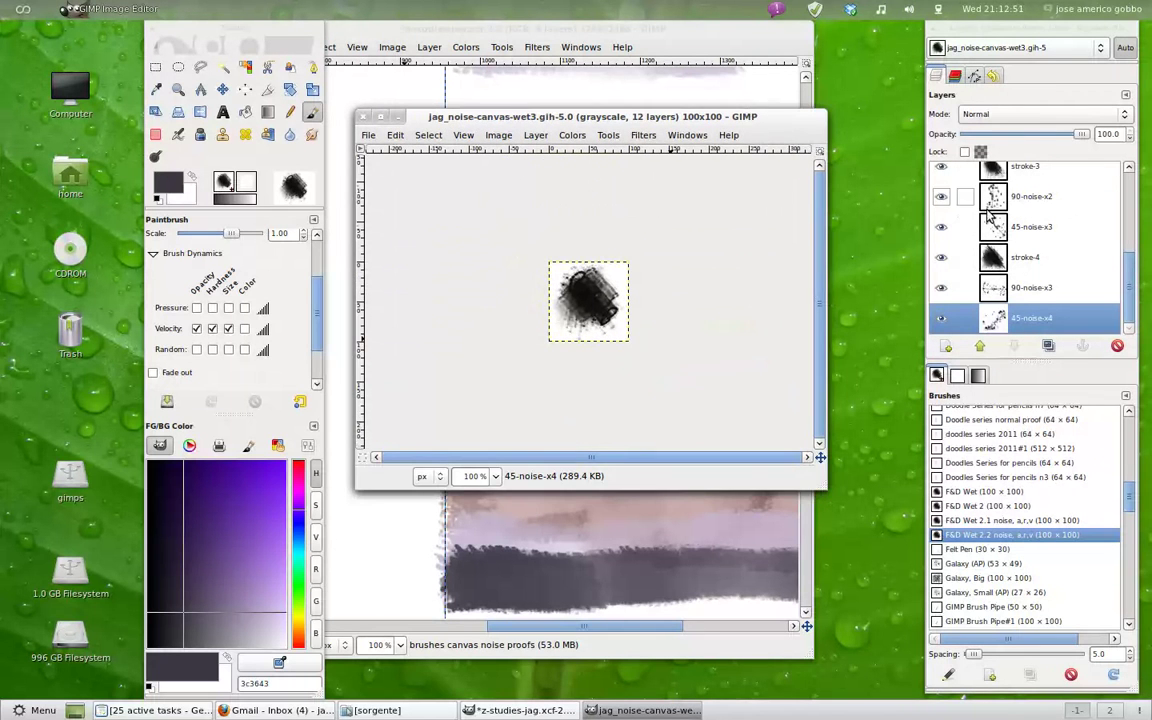
click(995, 198)
click(947, 203)
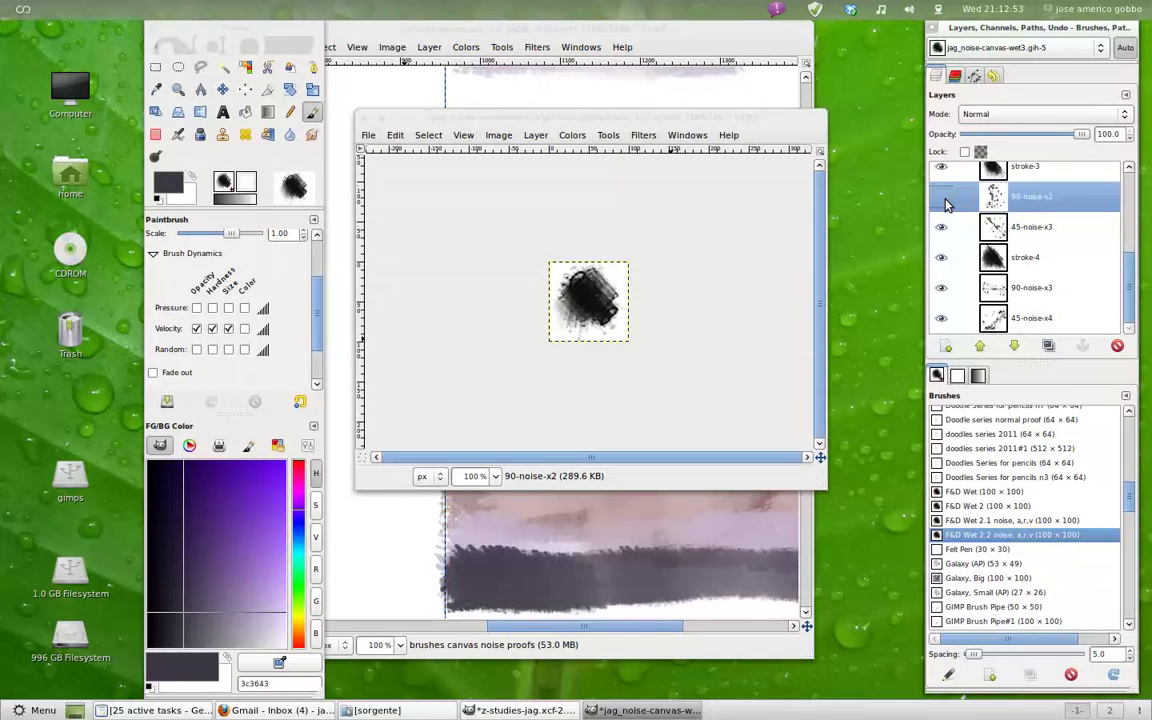
shift+click(940, 201)
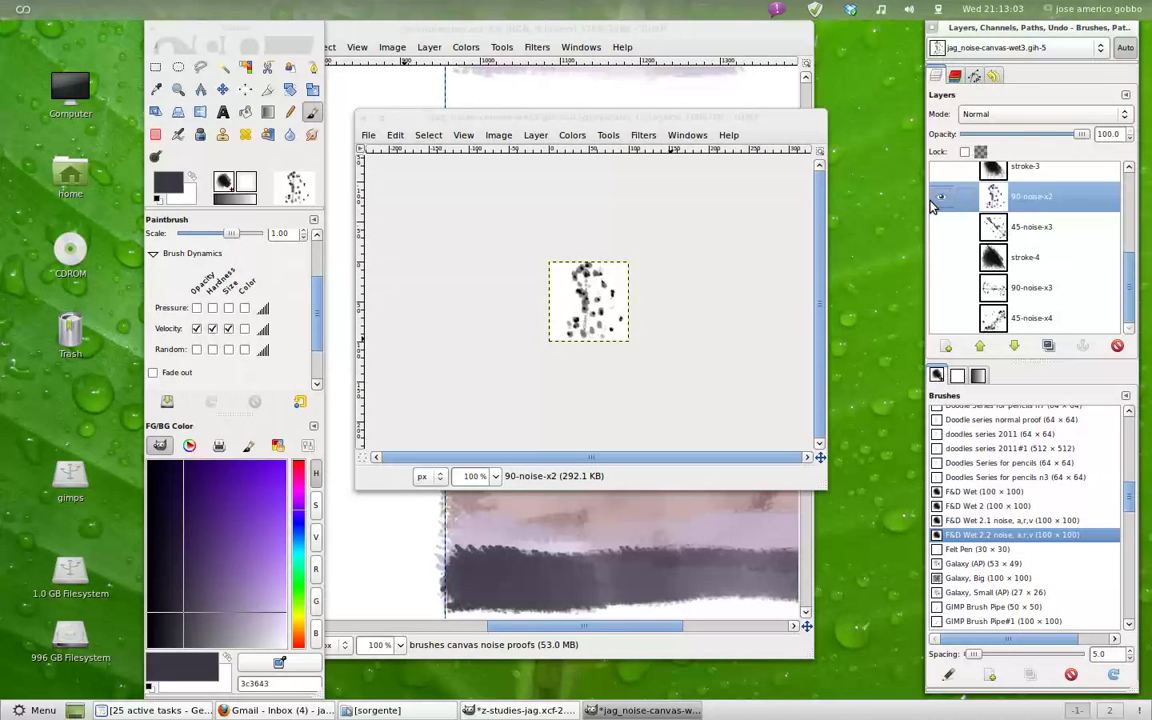
Step: Zoom the 90-noise-x2 dots to fit the window, then ask to close the image
click(686, 134)
click(600, 117)
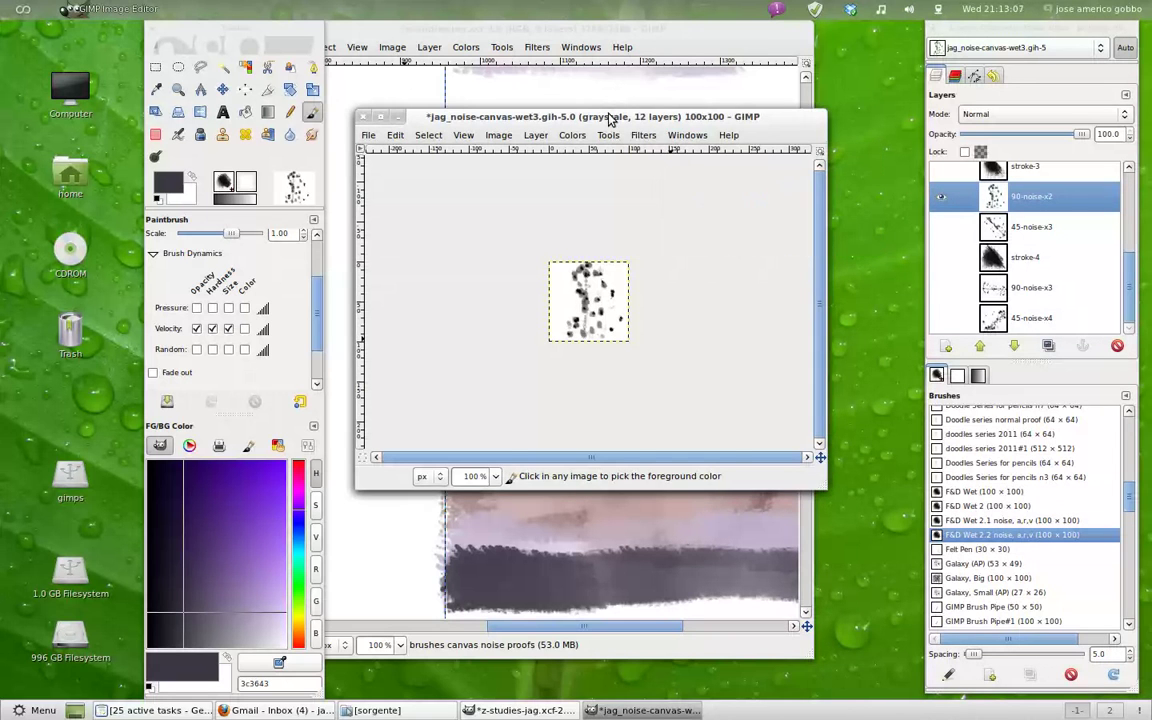
key(shift+ctrl+j)
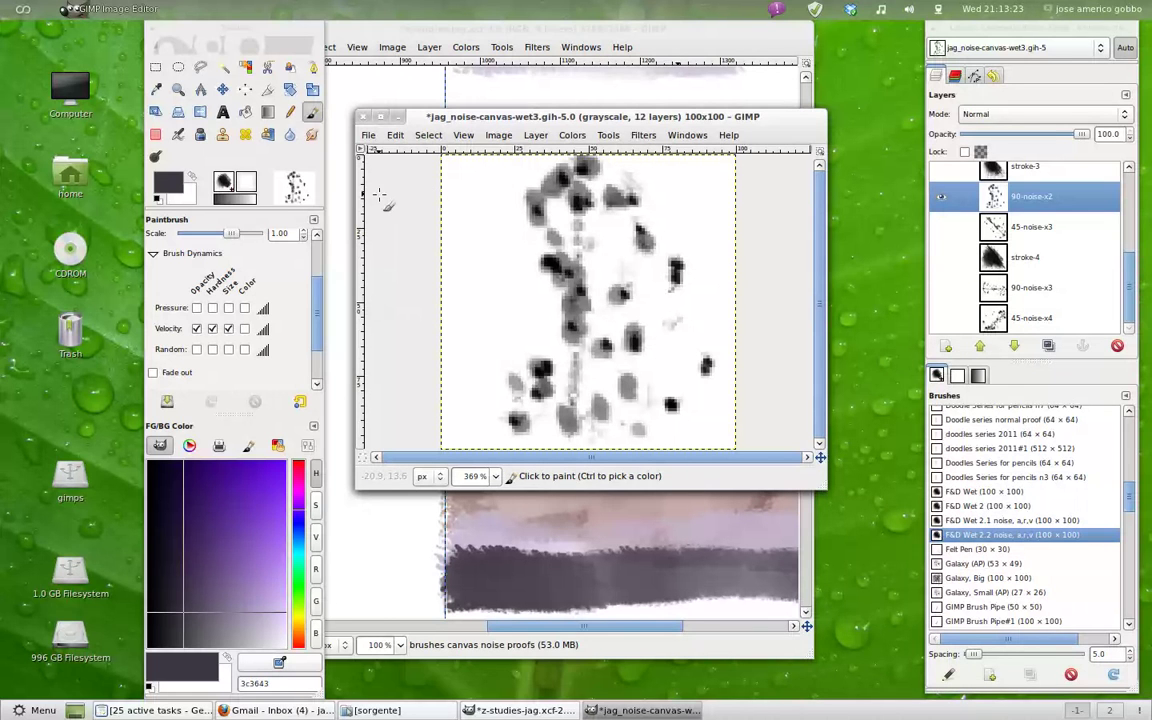
key(ctrl+w)
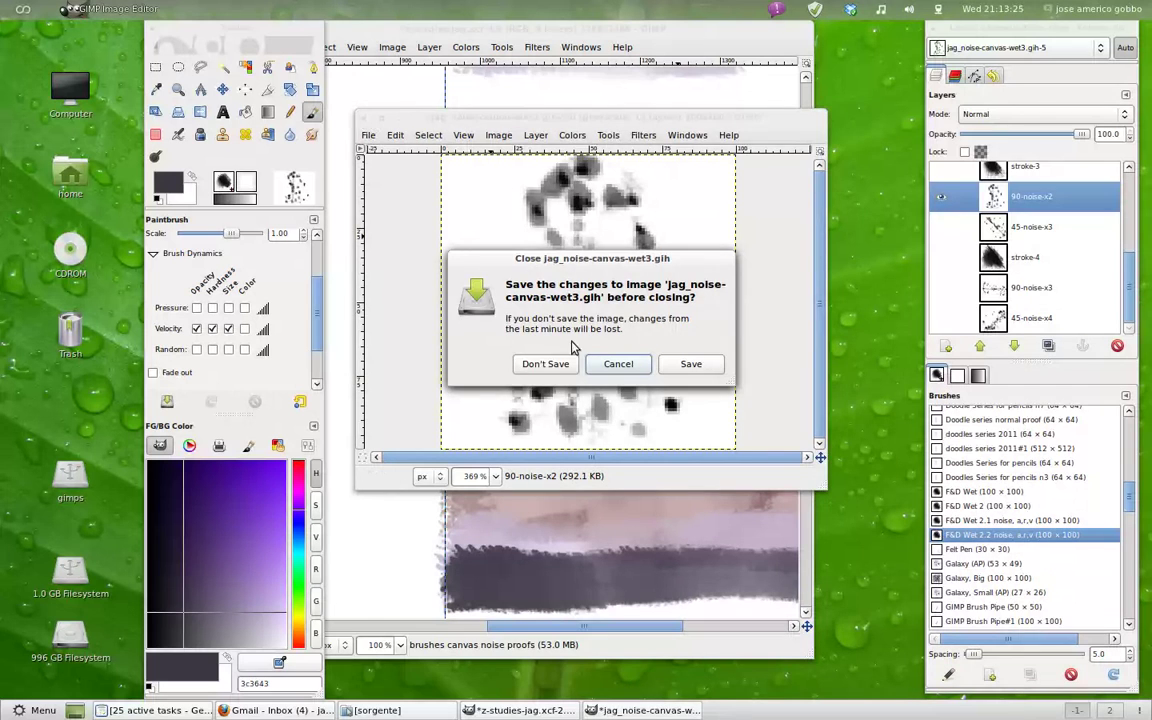
Step: Discard the wet3 brush image and enlarge the study sheet over blank canvas
click(545, 363)
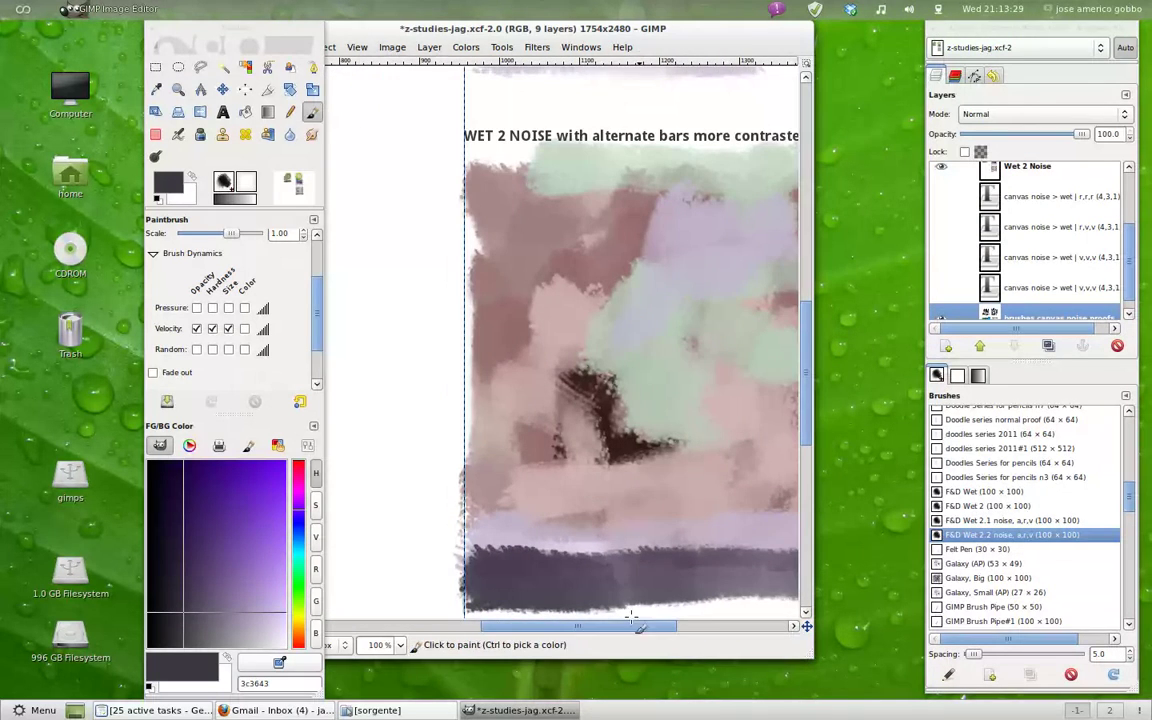
drag(808, 305, 803, 460)
drag(657, 631, 706, 627)
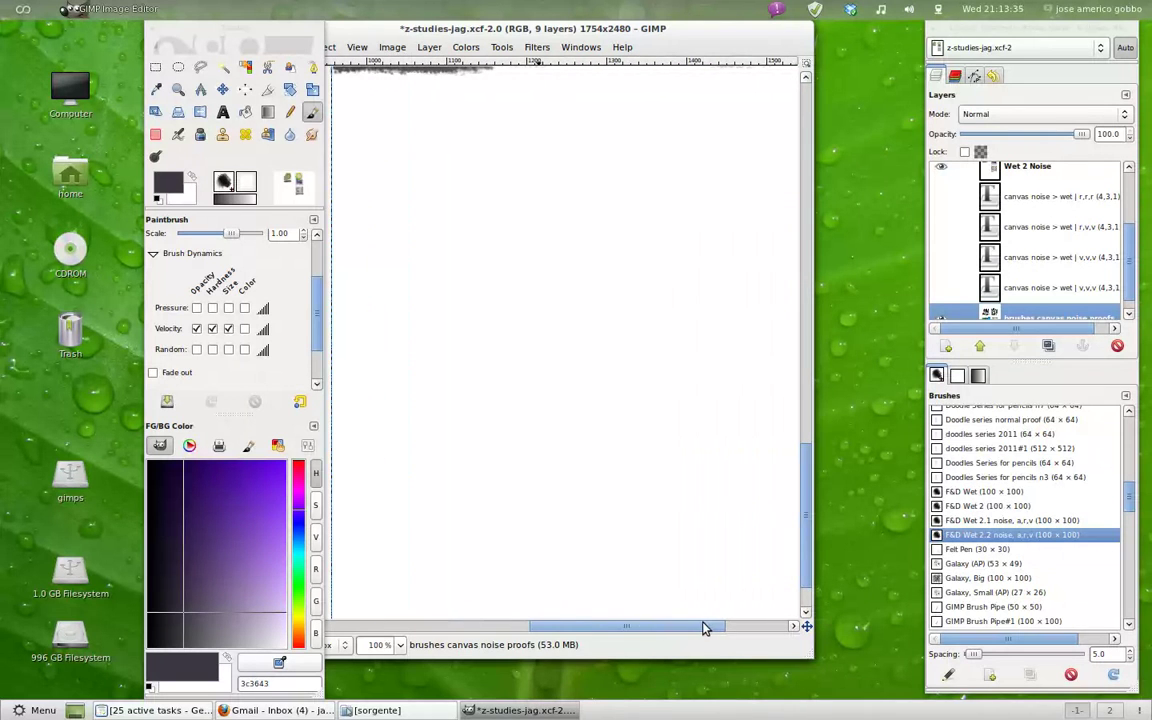
drag(809, 652, 863, 694)
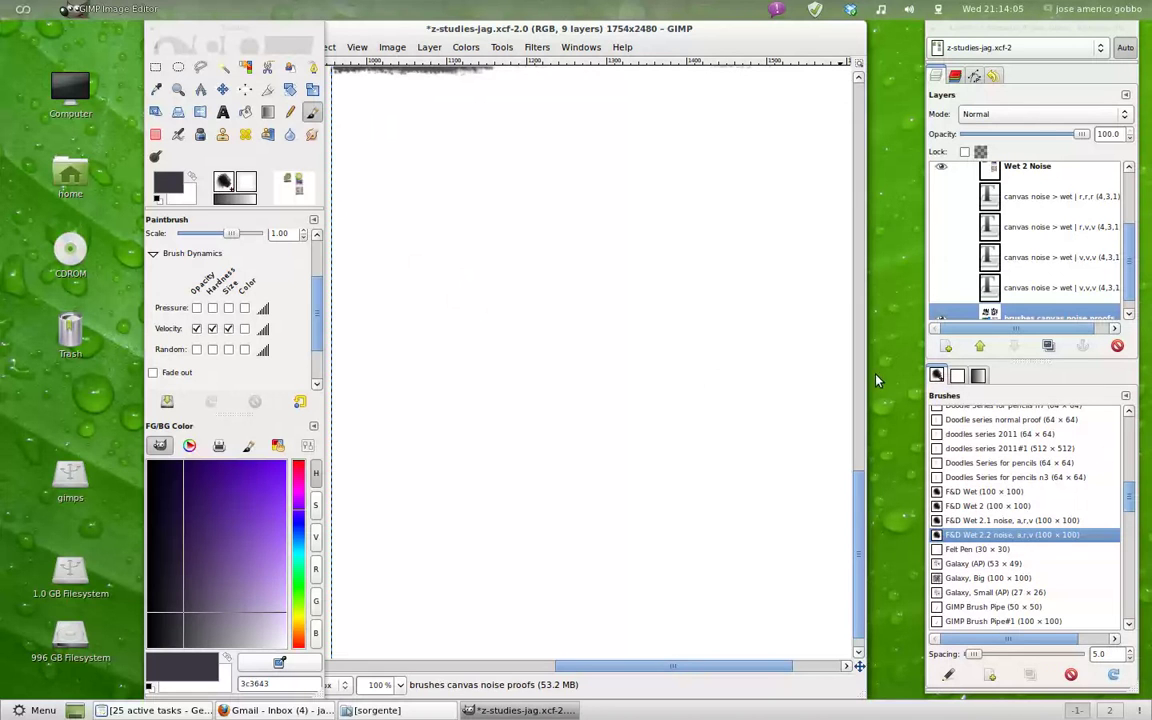
Step: Set the foreground colour to purple-grey 4c3f5c
click(197, 592)
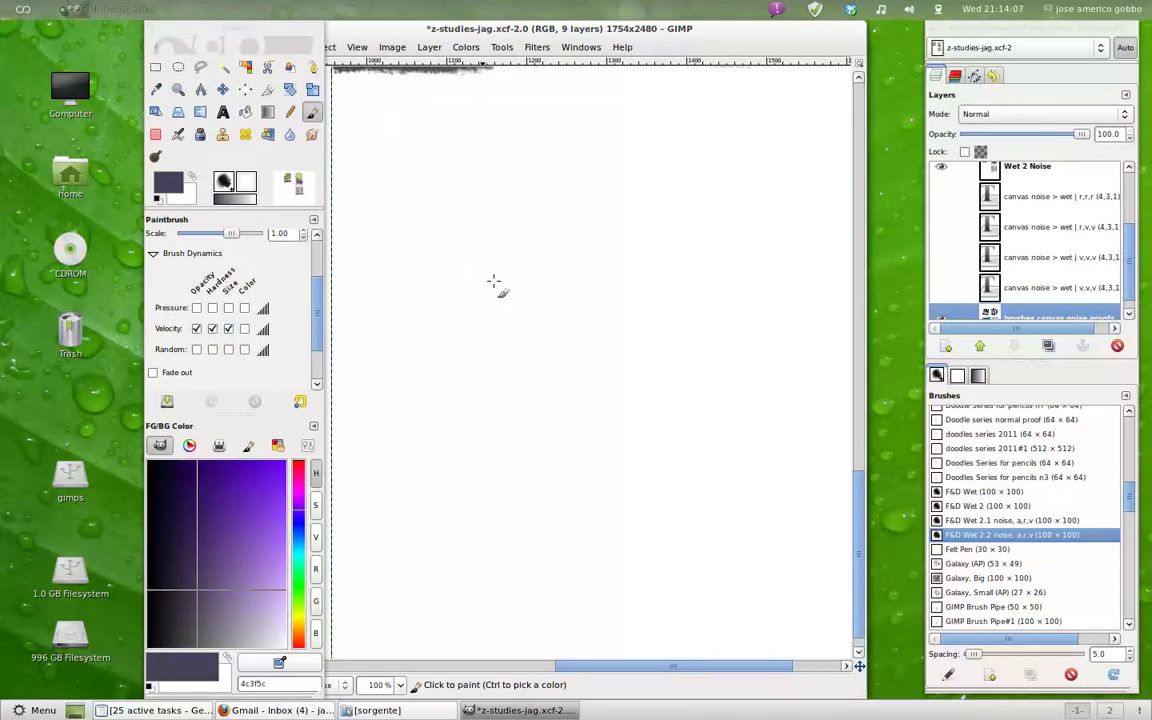
scroll(1000, 308, down, 1)
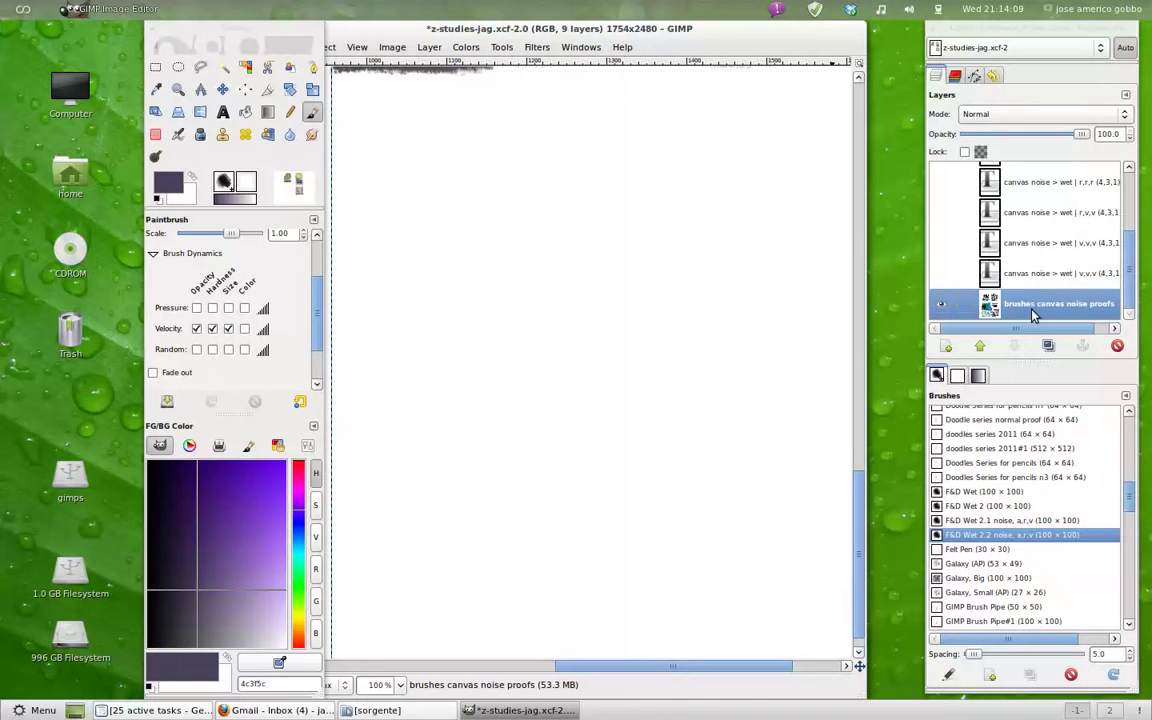
scroll(1038, 318, up, 3)
Step: Paint grey wet test strokes on the blank area of the Wet 2 Noise layer
click(1045, 268)
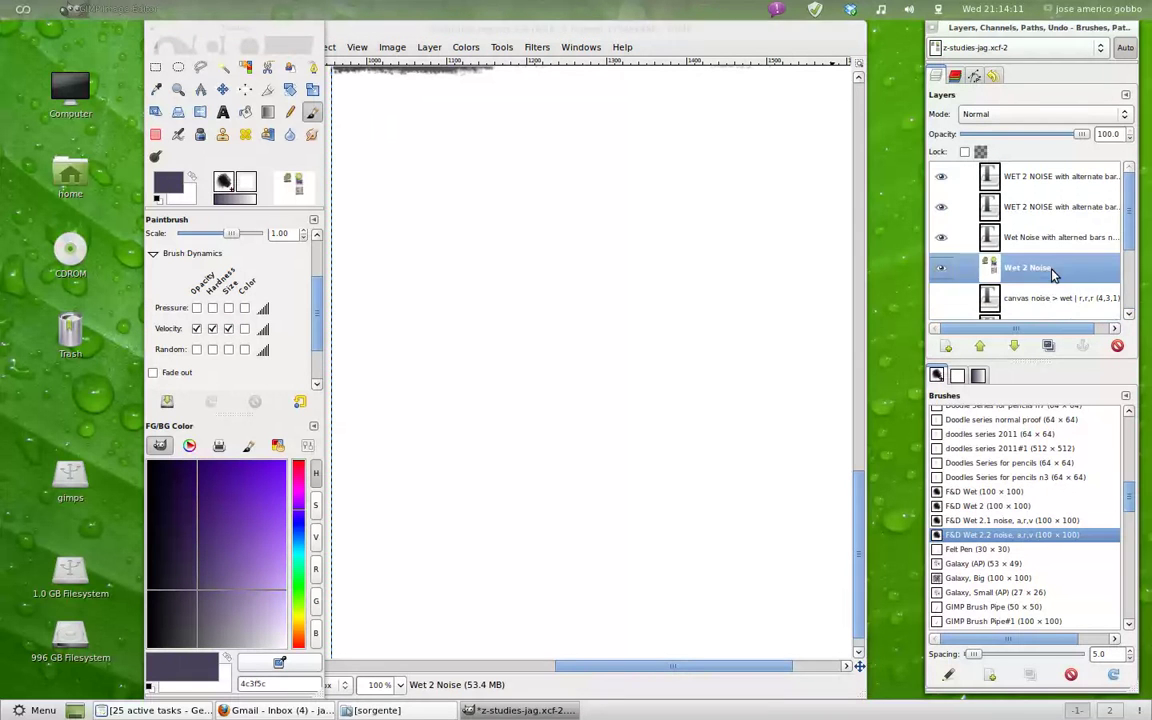
mouse_move(438, 228)
mouse_down()
mouse_move(680, 372)
mouse_move(642, 352)
mouse_move(502, 551)
mouse_move(740, 535)
mouse_move(447, 480)
mouse_up()
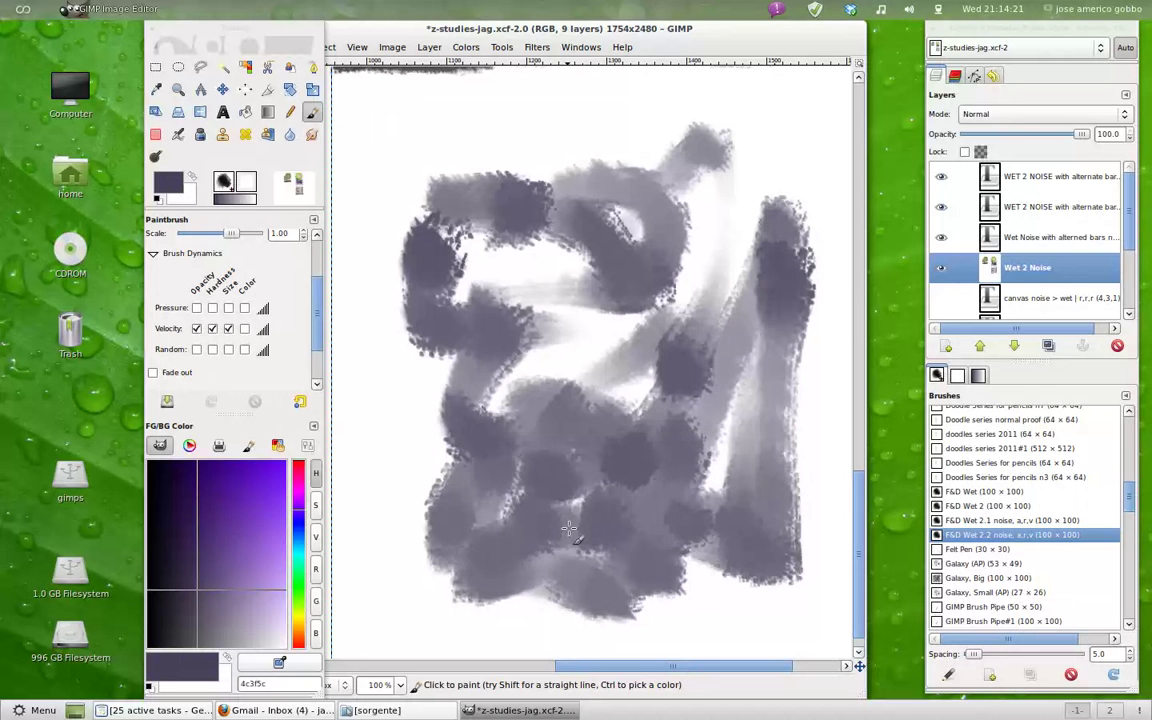
mouse_move(461, 311)
mouse_down()
mouse_move(377, 409)
mouse_move(410, 150)
mouse_move(685, 130)
mouse_move(702, 283)
mouse_move(720, 140)
mouse_move(672, 510)
mouse_move(418, 610)
mouse_up()
mouse_move(324, 437)
mouse_down()
mouse_move(335, 545)
mouse_move(475, 550)
mouse_up()
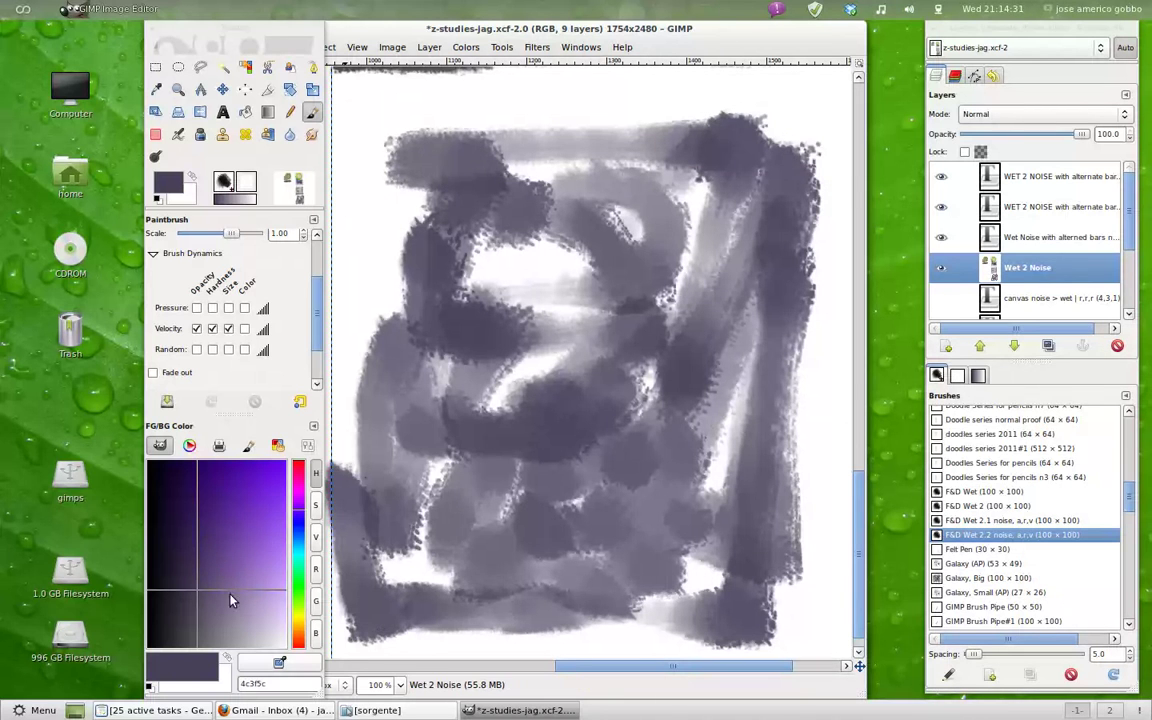
Step: Switch to yellow-green and paint diagonal strokes over the grey patch and its edges
click(296, 620)
click(253, 545)
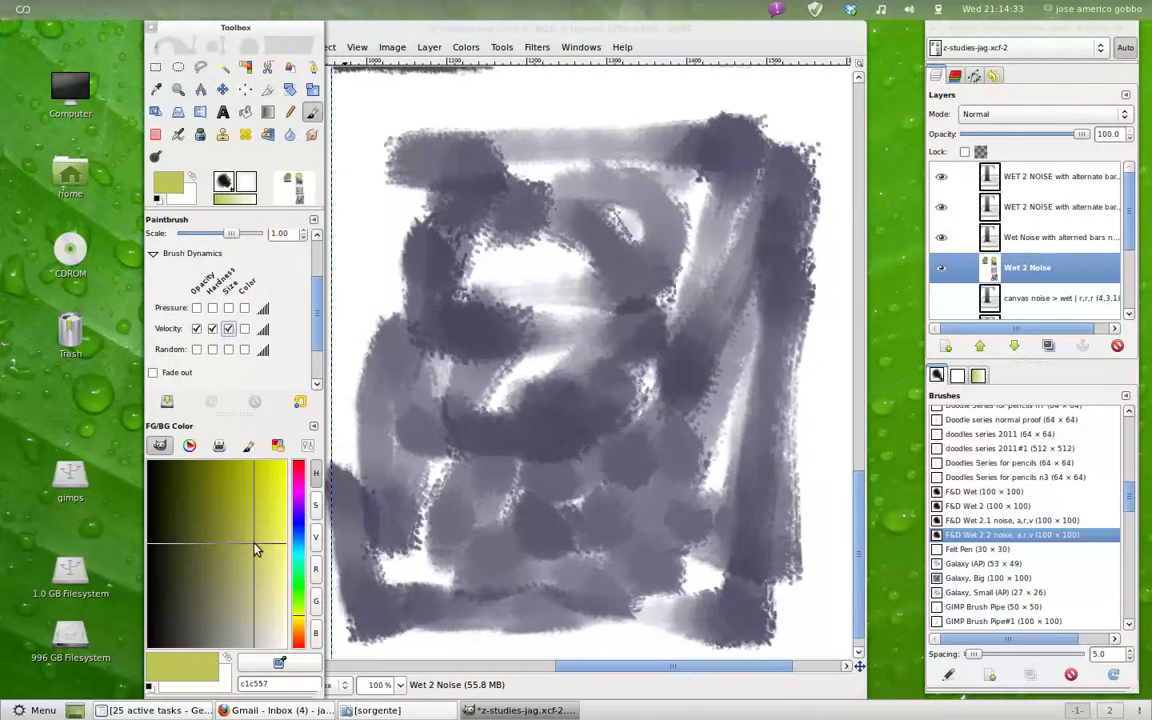
mouse_move(405, 630)
mouse_down()
mouse_move(400, 490)
mouse_move(450, 565)
mouse_move(500, 440)
mouse_up()
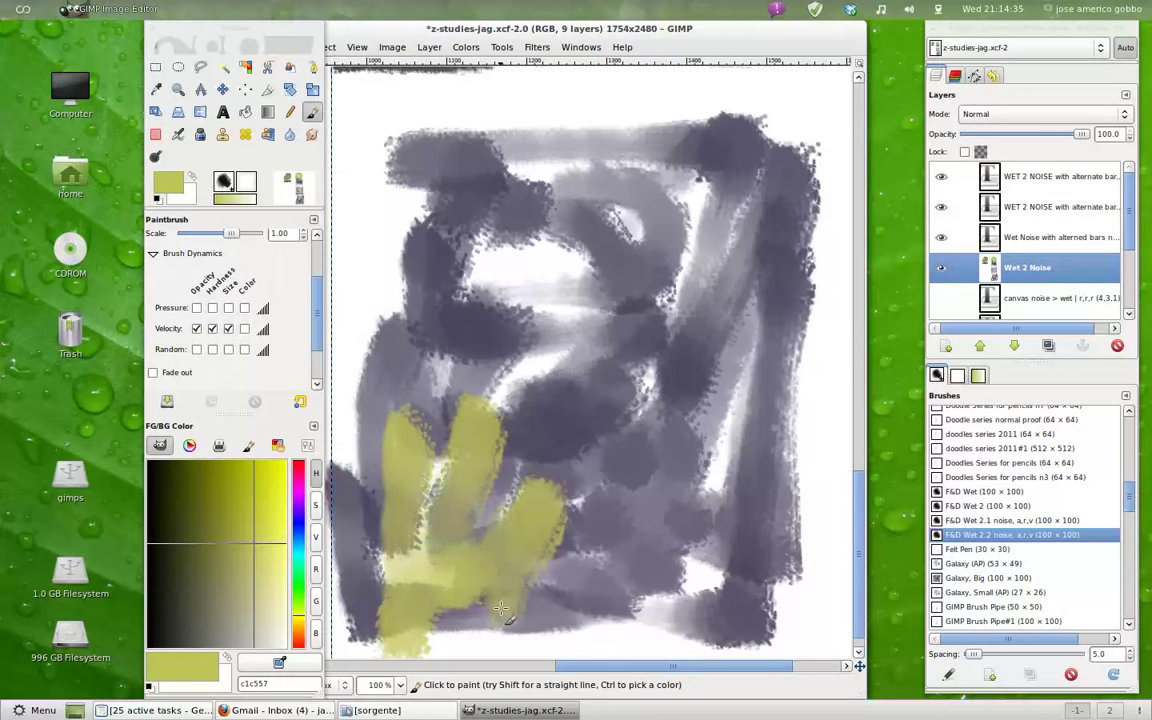
drag(440, 560, 560, 490)
drag(560, 560, 680, 490)
mouse_move(780, 300)
mouse_down()
mouse_move(699, 543)
mouse_move(655, 345)
mouse_up()
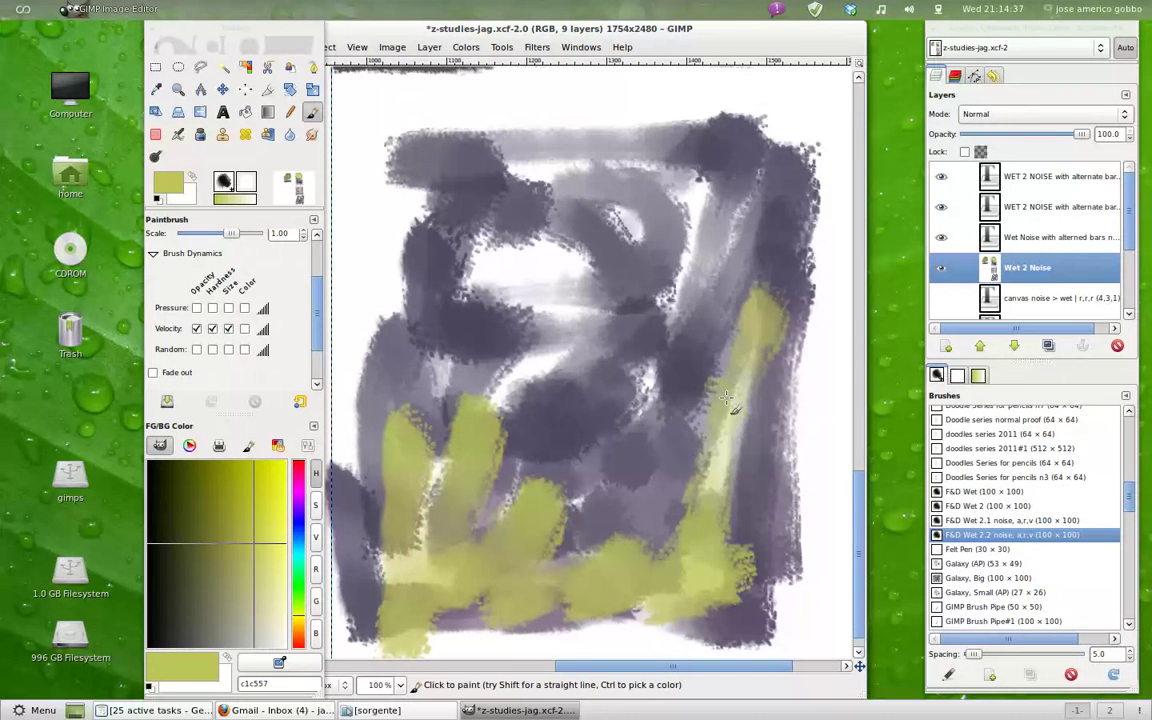
drag(625, 450, 680, 215)
drag(560, 380, 610, 190)
mouse_move(490, 350)
mouse_down()
mouse_move(568, 240)
mouse_move(450, 260)
mouse_move(560, 210)
mouse_move(470, 180)
mouse_move(535, 185)
mouse_move(680, 145)
mouse_move(430, 150)
mouse_move(370, 270)
mouse_move(350, 460)
mouse_up()
mouse_move(350, 460)
mouse_down()
mouse_move(376, 262)
mouse_move(355, 380)
mouse_move(370, 540)
mouse_move(420, 370)
mouse_move(513, 451)
mouse_move(600, 300)
mouse_move(500, 530)
mouse_move(640, 400)
mouse_move(693, 574)
mouse_move(665, 415)
mouse_move(710, 500)
mouse_move(725, 270)
mouse_move(800, 250)
mouse_move(730, 160)
mouse_move(600, 125)
mouse_move(420, 125)
mouse_move(364, 140)
mouse_move(345, 365)
mouse_up()
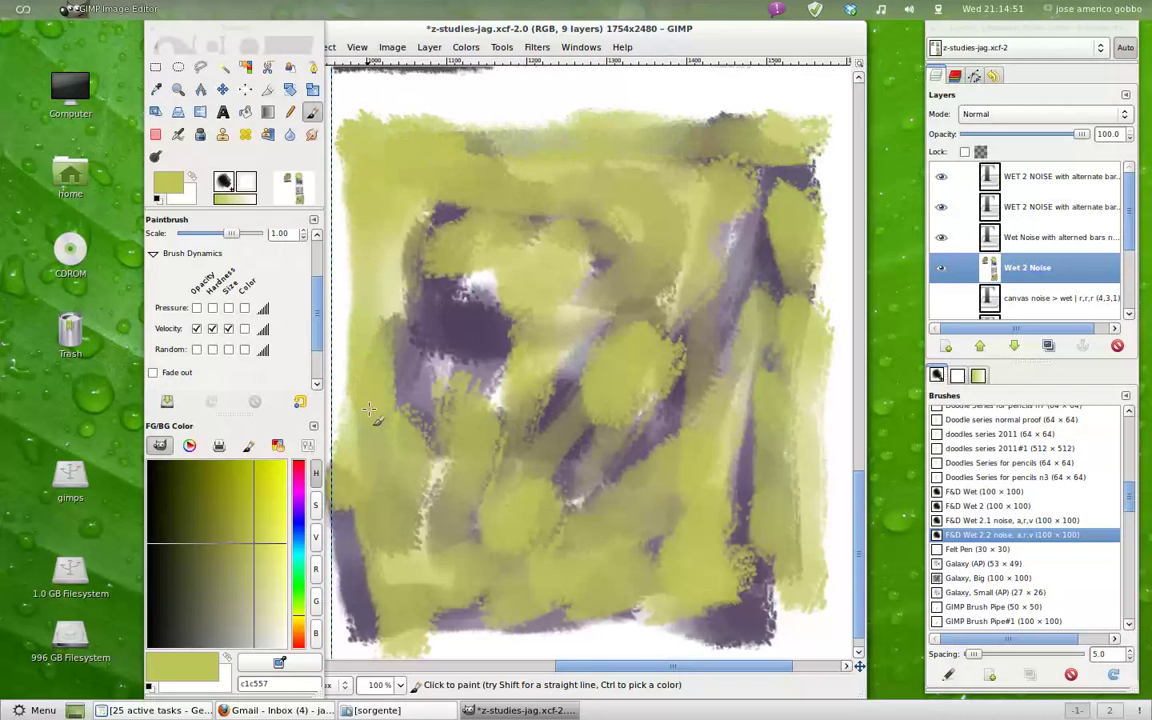
Step: Paint purple strokes across the centre, then cover the patch with pale lilac e6d8ee strokes
click(298, 620)
mouse_move(510, 345)
mouse_down()
mouse_move(450, 460)
mouse_move(520, 470)
mouse_move(643, 517)
mouse_move(580, 395)
mouse_move(605, 340)
mouse_move(470, 300)
mouse_move(481, 318)
mouse_move(410, 215)
mouse_move(660, 225)
mouse_move(590, 300)
mouse_move(721, 305)
mouse_move(655, 335)
mouse_up()
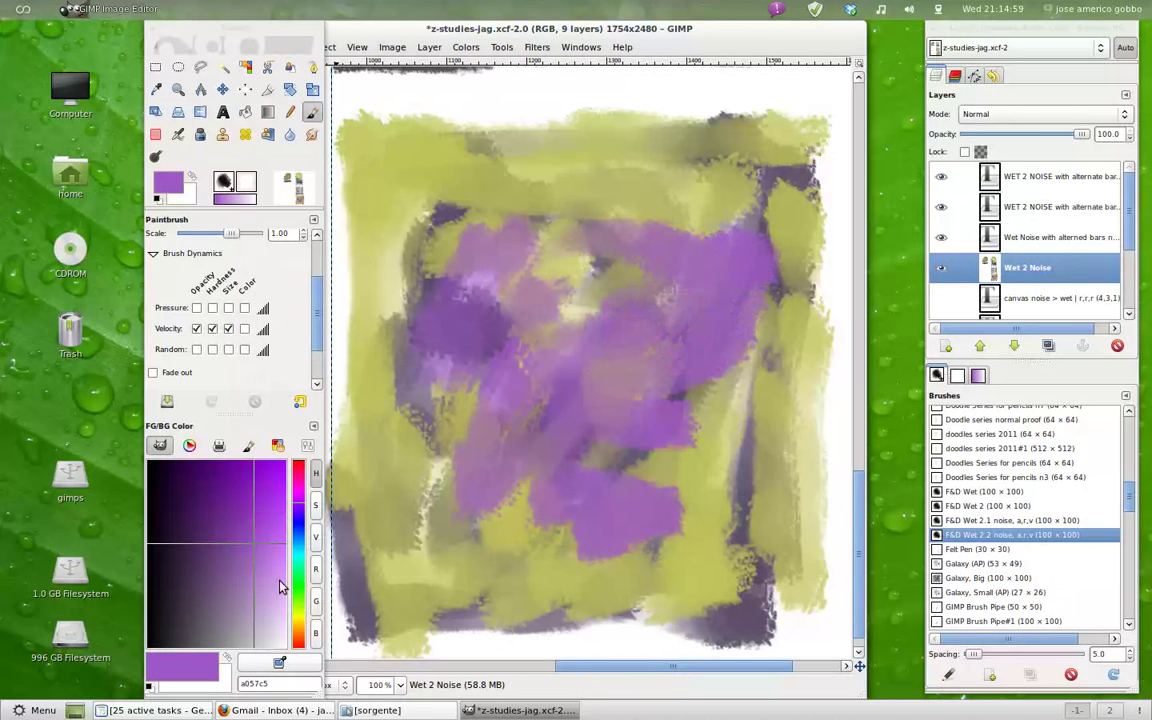
click(281, 587)
mouse_move(525, 415)
mouse_down()
mouse_move(560, 350)
mouse_move(662, 328)
mouse_move(599, 366)
mouse_move(666, 411)
mouse_up()
mouse_move(575, 395)
mouse_down()
mouse_move(540, 446)
mouse_move(705, 538)
mouse_up()
drag(700, 300, 650, 410)
drag(695, 180, 555, 260)
drag(660, 170, 520, 225)
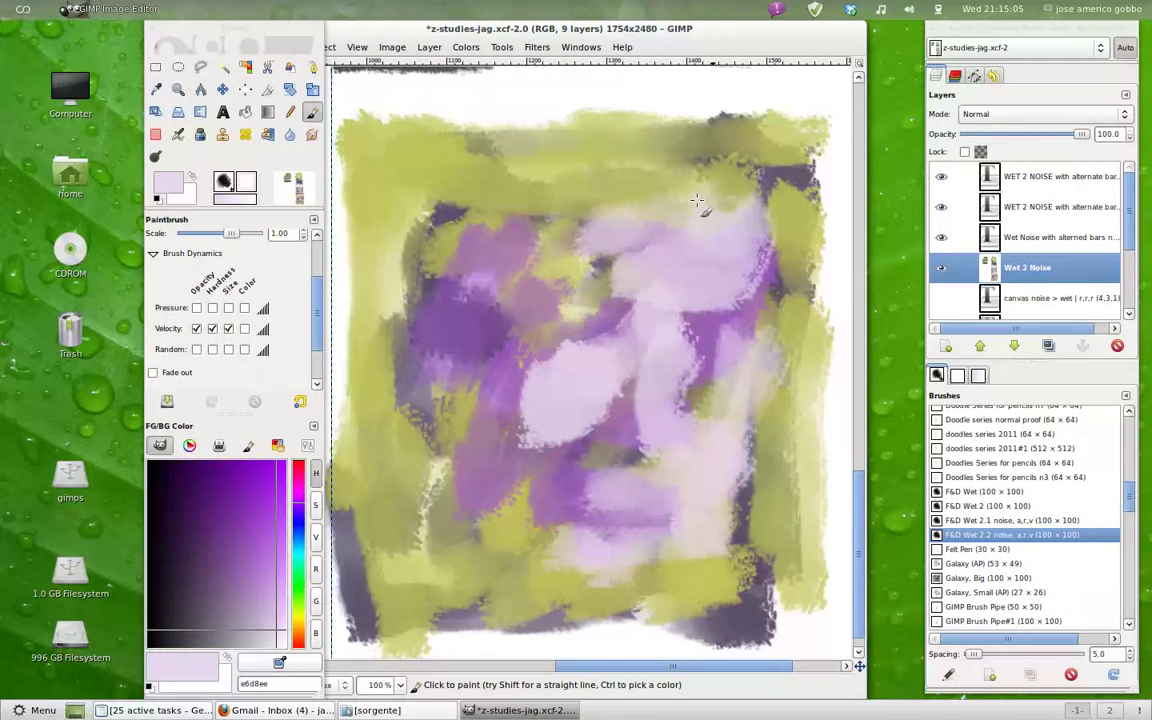
drag(696, 200, 455, 320)
drag(520, 180, 415, 350)
mouse_move(480, 290)
mouse_down()
mouse_move(345, 420)
mouse_move(404, 401)
mouse_up()
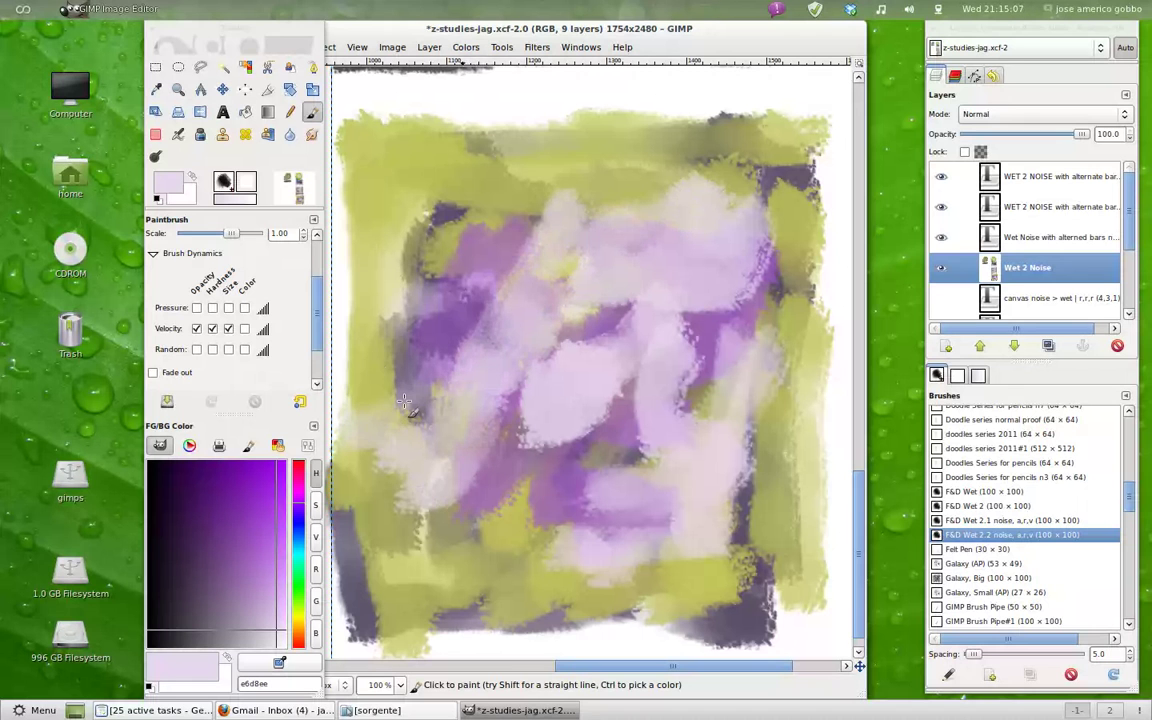
drag(420, 200, 610, 120)
mouse_move(350, 150)
mouse_down()
mouse_move(585, 100)
mouse_move(635, 115)
mouse_up()
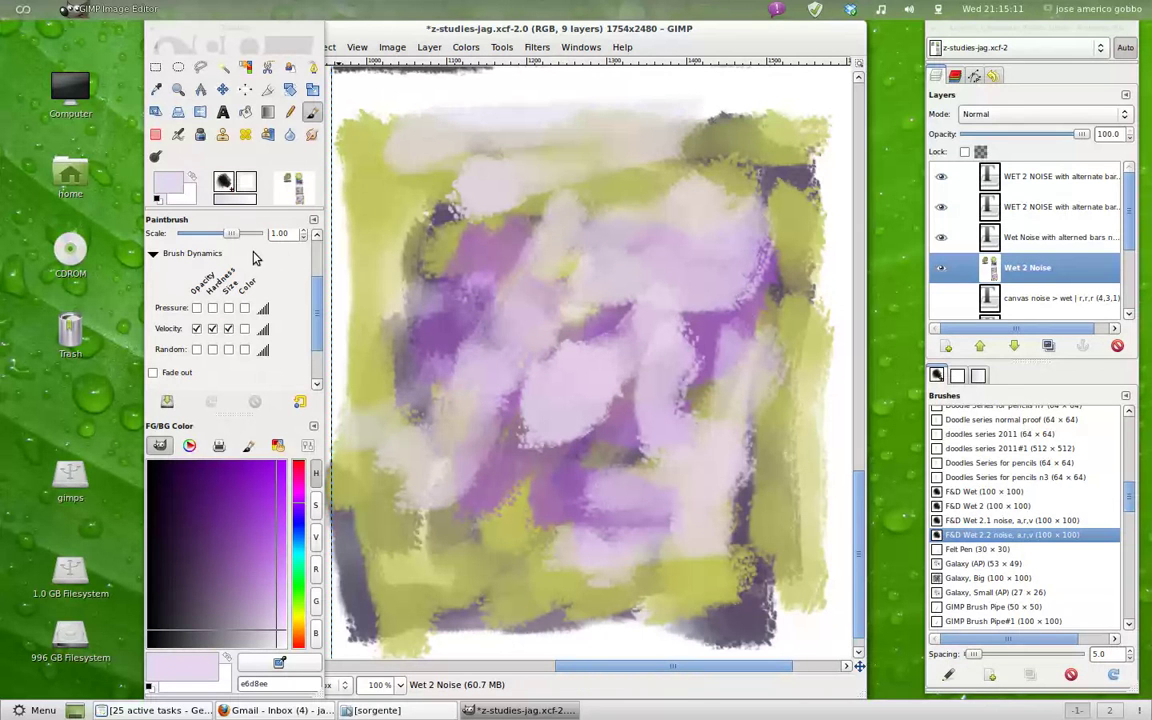
Step: Set the brush scale to 0.50 and paint dark purple zigzags across the centre
click(316, 238)
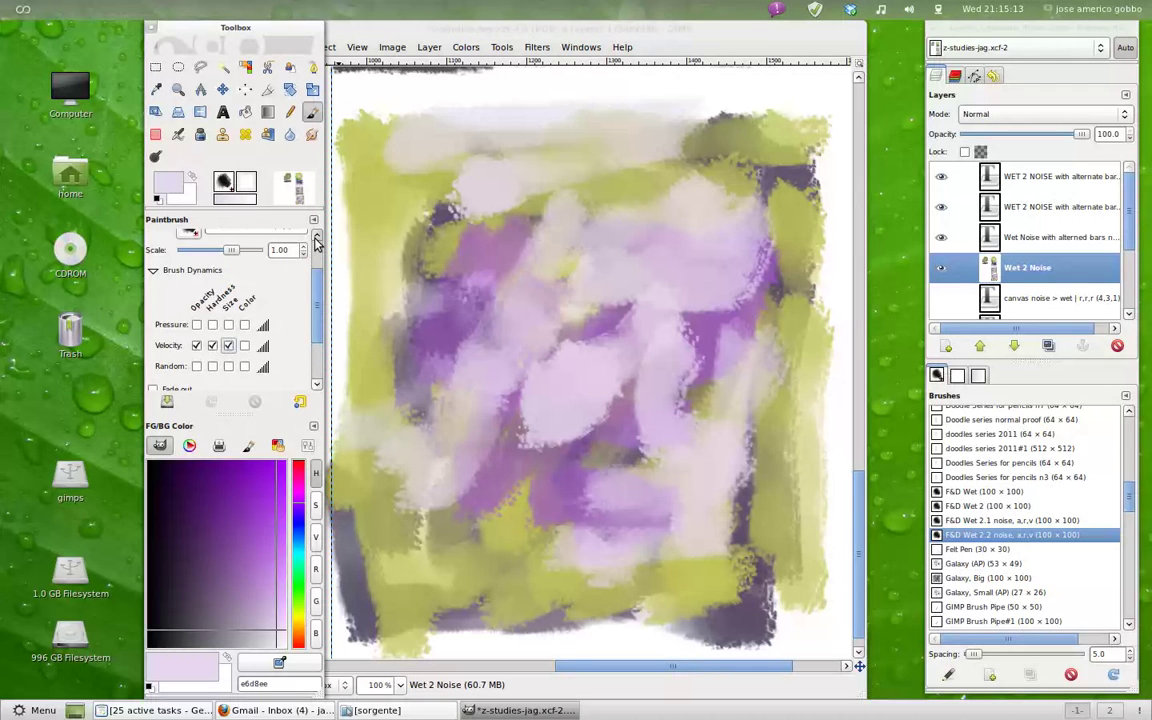
drag(231, 266, 207, 274)
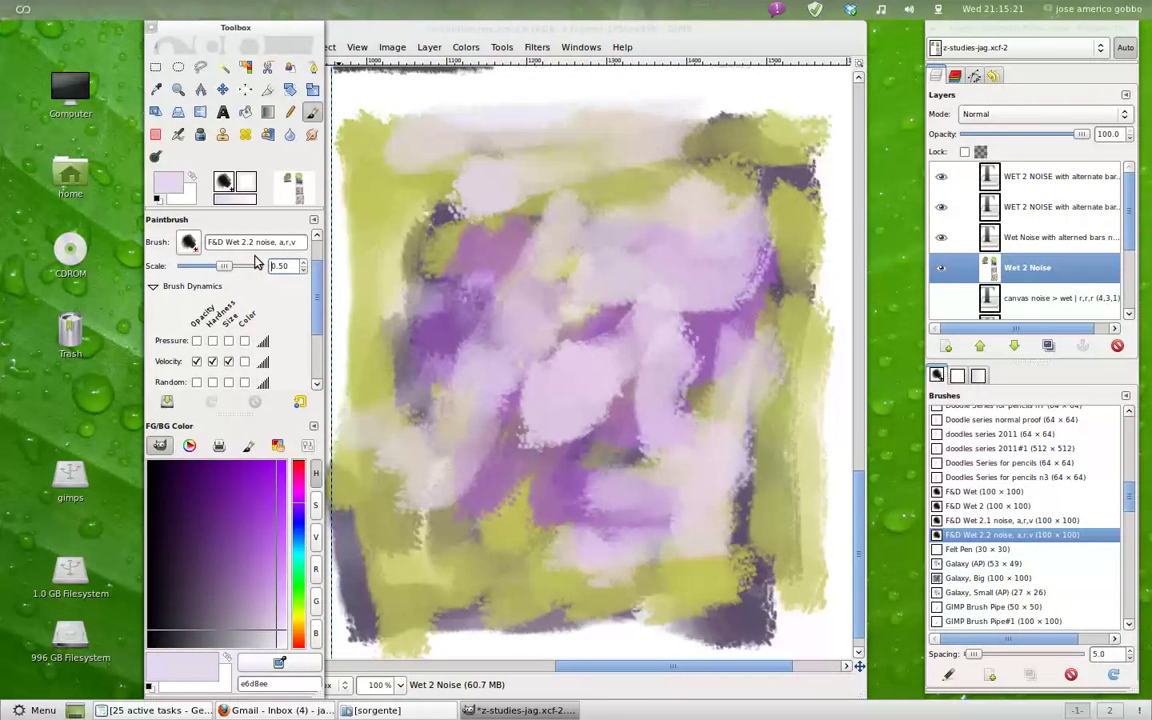
click(177, 550)
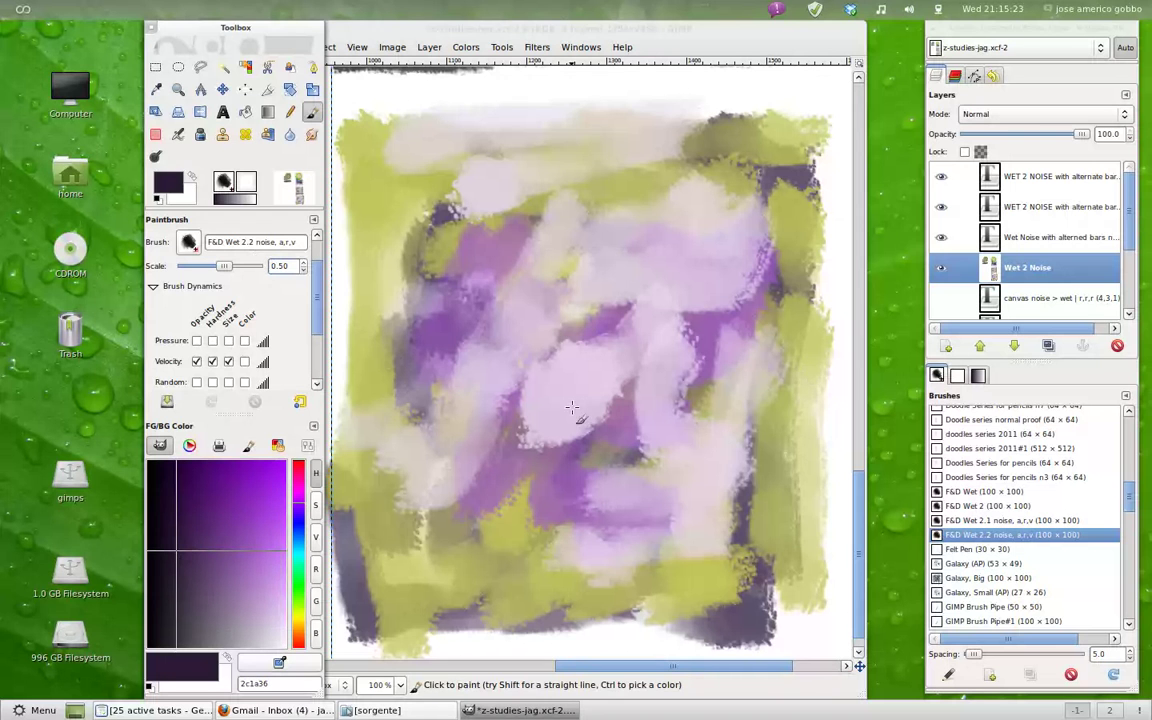
drag(645, 232, 572, 390)
drag(662, 328, 565, 388)
drag(692, 400, 575, 455)
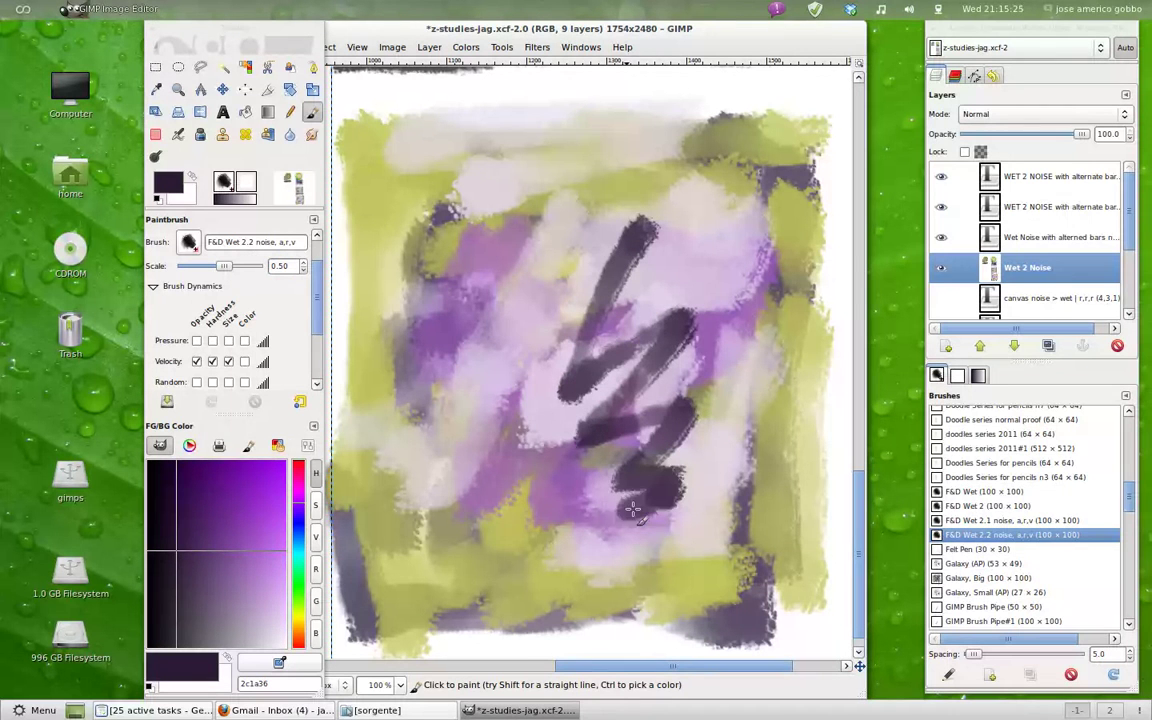
drag(682, 462, 520, 518)
drag(540, 380, 487, 550)
Step: Add dark purple diagonal strokes on the left, upper centre and middle
drag(470, 370, 430, 510)
drag(470, 255, 395, 425)
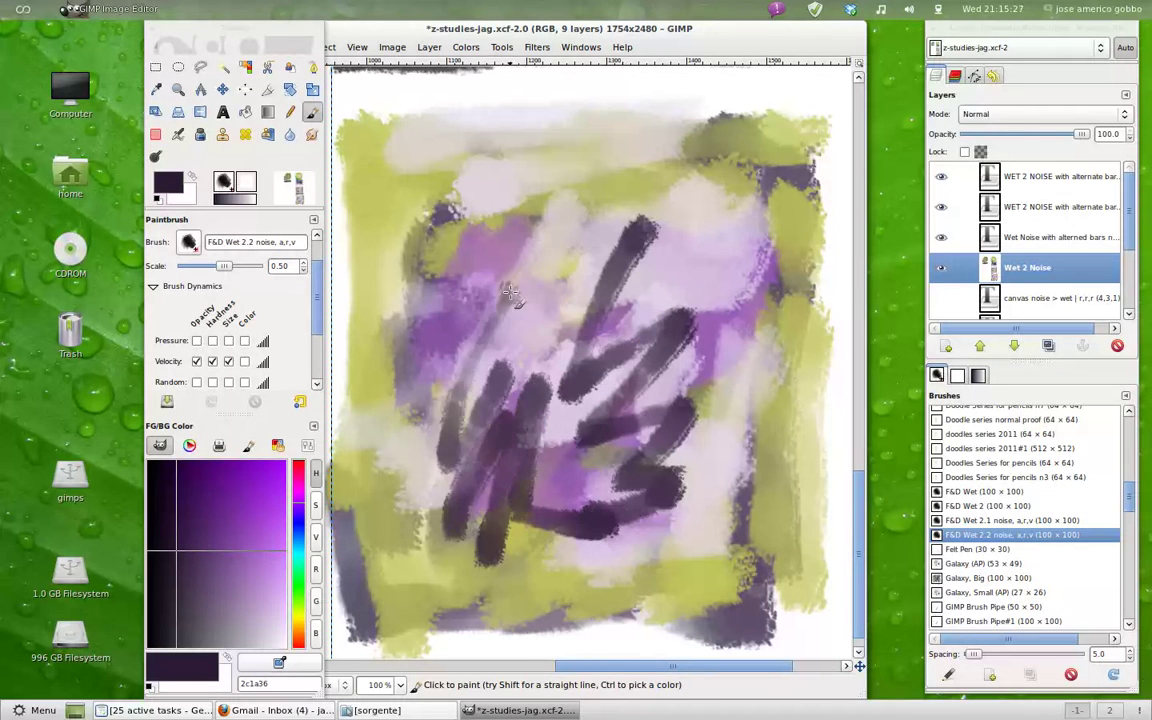
drag(490, 218, 390, 380)
drag(555, 150, 465, 310)
mouse_move(600, 165)
mouse_down()
mouse_move(575, 265)
mouse_move(560, 235)
mouse_up()
mouse_move(535, 245)
mouse_down()
mouse_move(615, 270)
mouse_move(590, 300)
mouse_up()
mouse_move(665, 262)
mouse_down()
mouse_move(600, 300)
mouse_move(764, 423)
mouse_up()
drag(678, 373, 545, 428)
drag(570, 395, 505, 455)
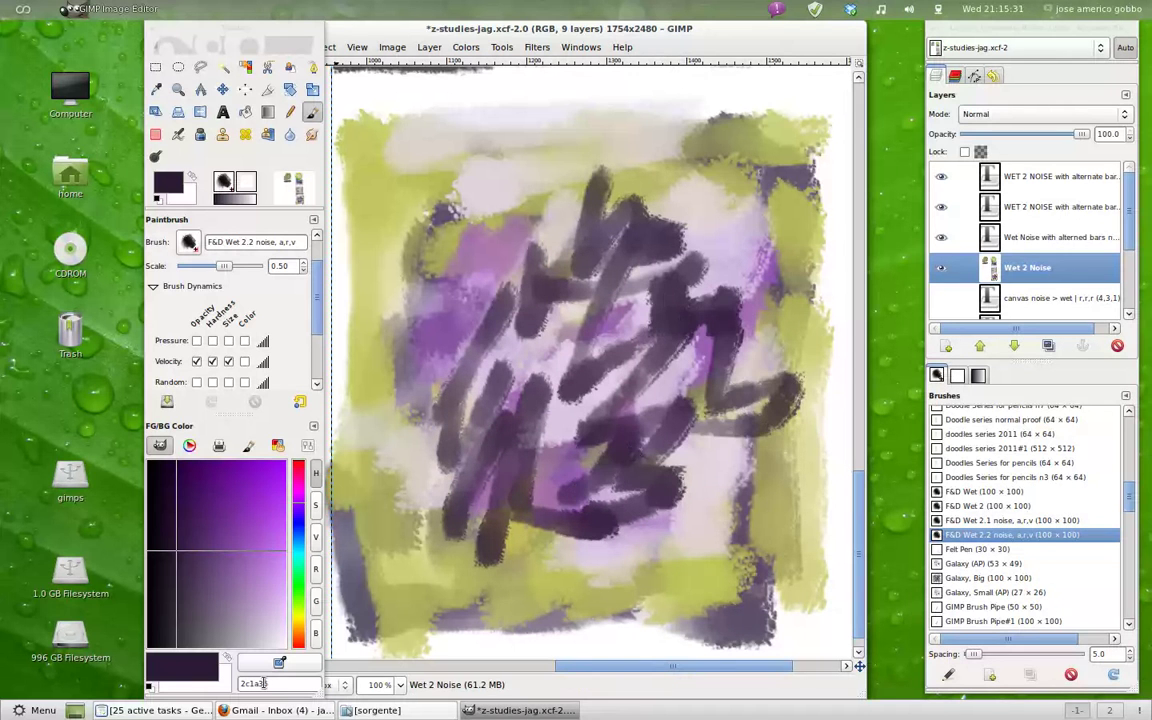
Step: Switch to light purple c6a9d5 and wash over the dark strokes in the middle
drag(260, 581, 266, 605)
drag(515, 305, 455, 460)
drag(555, 315, 470, 440)
drag(555, 375, 485, 475)
mouse_move(590, 390)
mouse_down()
mouse_move(530, 470)
mouse_move(630, 435)
mouse_up()
mouse_move(630, 410)
mouse_down()
mouse_move(646, 458)
mouse_move(605, 330)
mouse_up()
drag(590, 395, 620, 290)
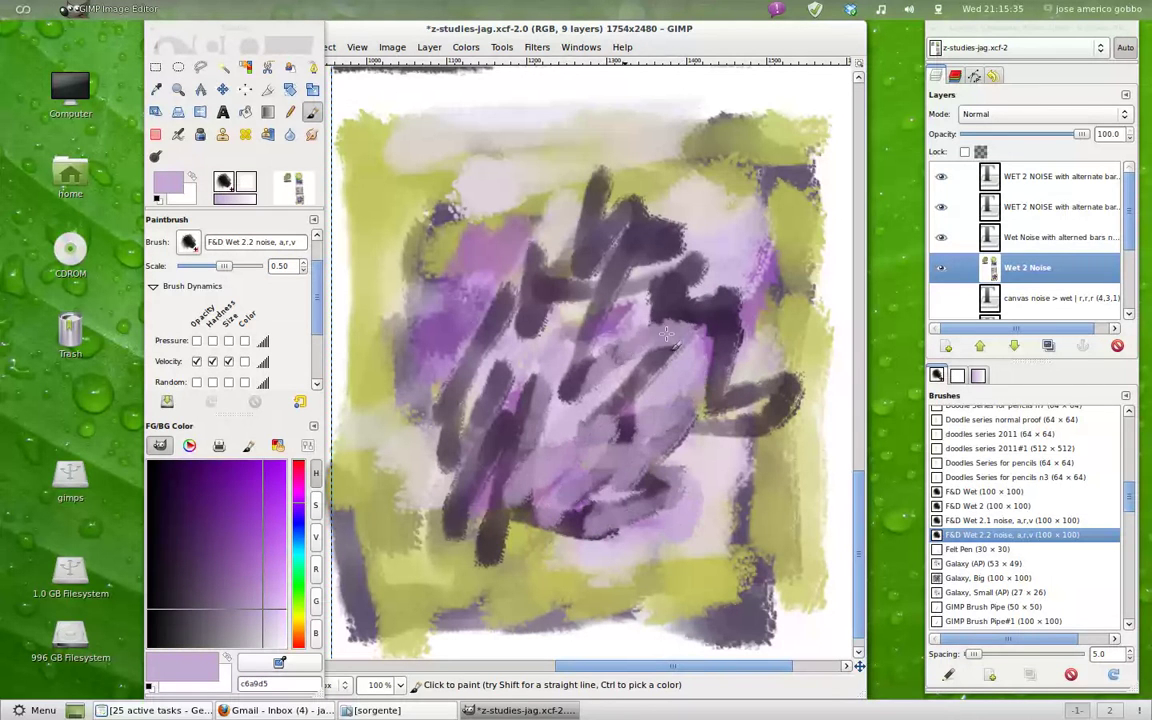
drag(535, 320, 630, 215)
drag(610, 280, 683, 160)
Step: Paint light purple bands along the top, down the right edge and lower left
drag(640, 212, 655, 88)
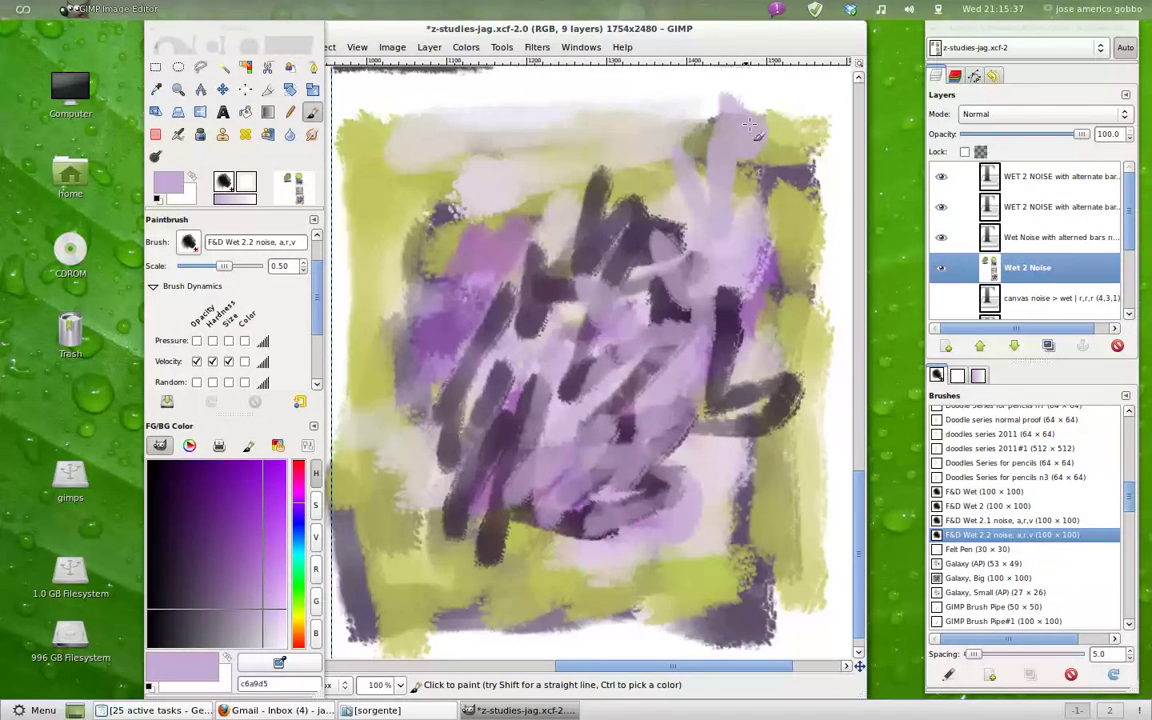
drag(560, 128, 700, 90)
mouse_move(545, 100)
mouse_down()
mouse_move(792, 93)
mouse_move(830, 180)
mouse_up()
drag(840, 100, 805, 255)
mouse_move(845, 200)
mouse_down()
mouse_move(800, 330)
mouse_move(818, 400)
mouse_move(800, 540)
mouse_move(700, 622)
mouse_up()
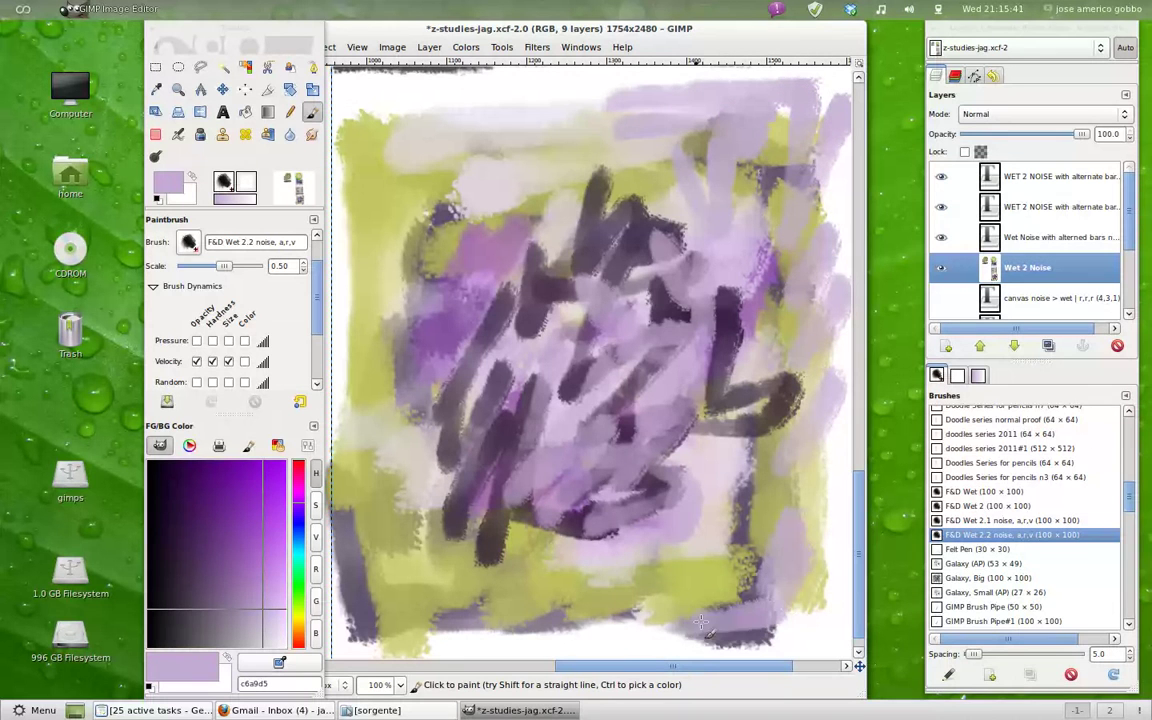
mouse_move(540, 610)
mouse_down()
mouse_move(395, 540)
mouse_move(415, 405)
mouse_move(510, 500)
mouse_up()
Step: Paint light green, then brighter green strokes over the centre of the patch
click(296, 594)
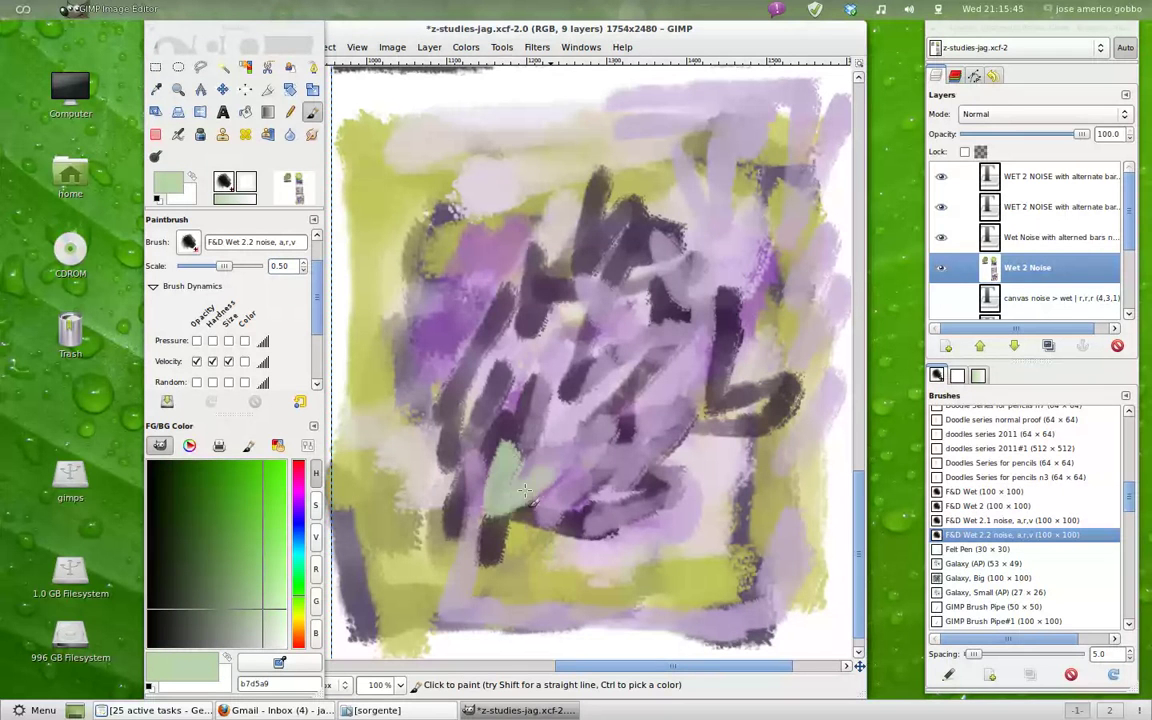
drag(500, 450, 572, 535)
drag(509, 387, 455, 330)
drag(485, 420, 470, 305)
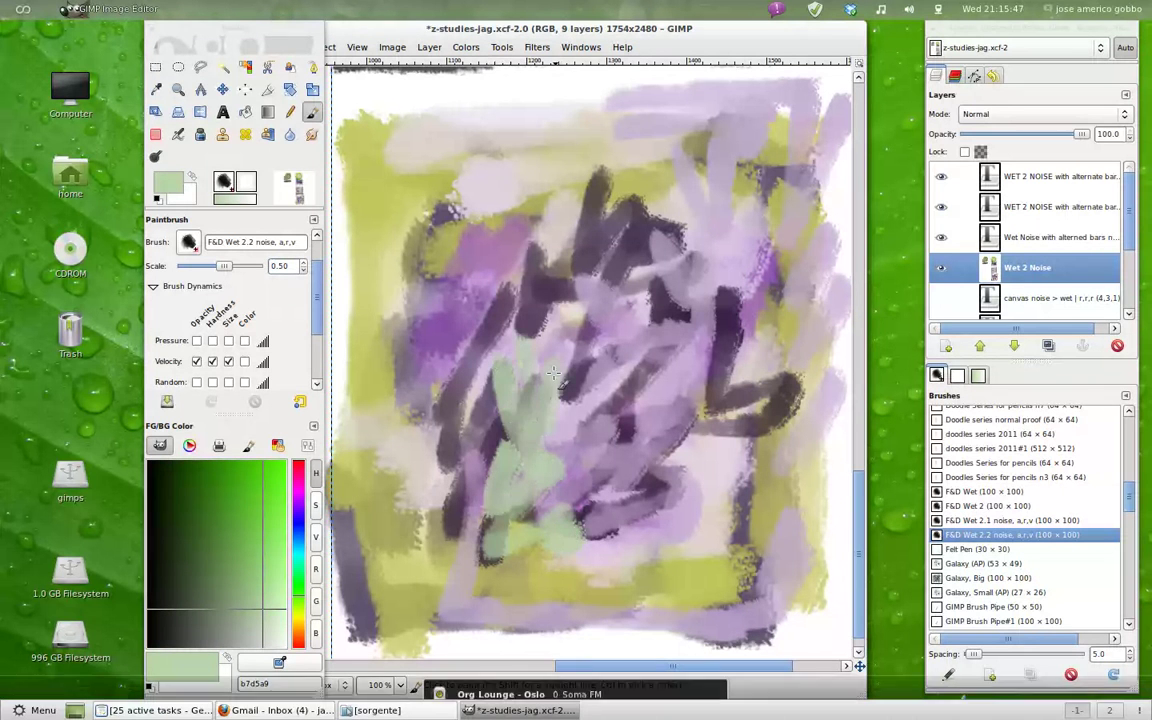
drag(490, 390, 530, 340)
click(278, 578)
mouse_move(470, 385)
mouse_down()
mouse_move(455, 300)
mouse_move(576, 372)
mouse_up()
Step: Switch to a saturated darker green and paint vertical strokes across the upper centre
click(238, 473)
mouse_move(500, 325)
mouse_down()
mouse_move(565, 290)
mouse_move(580, 320)
mouse_up()
drag(630, 380, 601, 289)
drag(595, 225, 610, 285)
drag(645, 235, 660, 320)
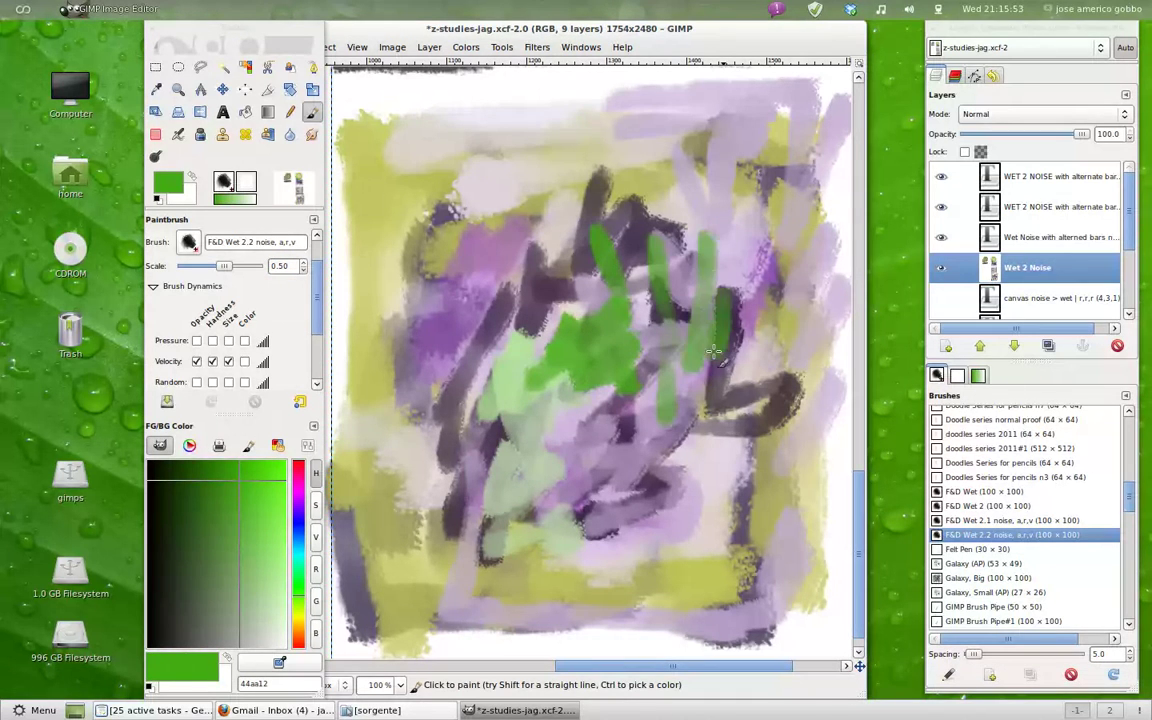
drag(715, 240, 742, 335)
mouse_move(580, 372)
mouse_down()
mouse_move(466, 550)
mouse_move(516, 563)
mouse_up()
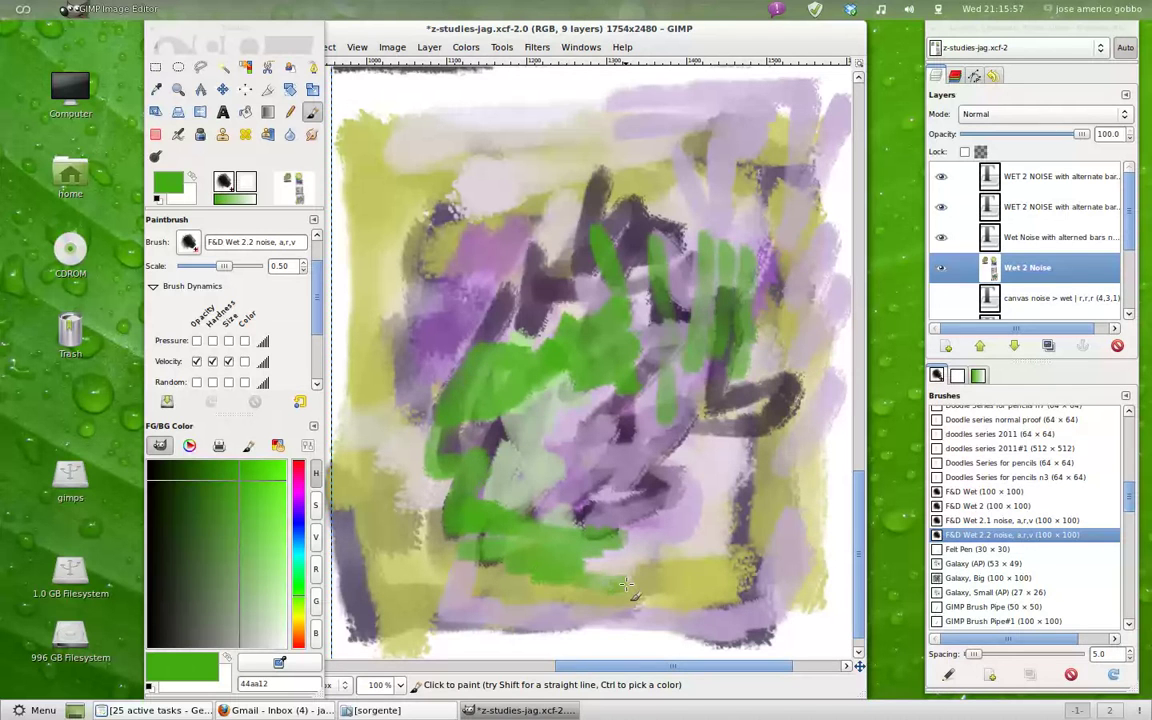
Step: Add green strokes looping across the top, down the right side and along the left
drag(450, 295, 428, 348)
drag(440, 265, 374, 386)
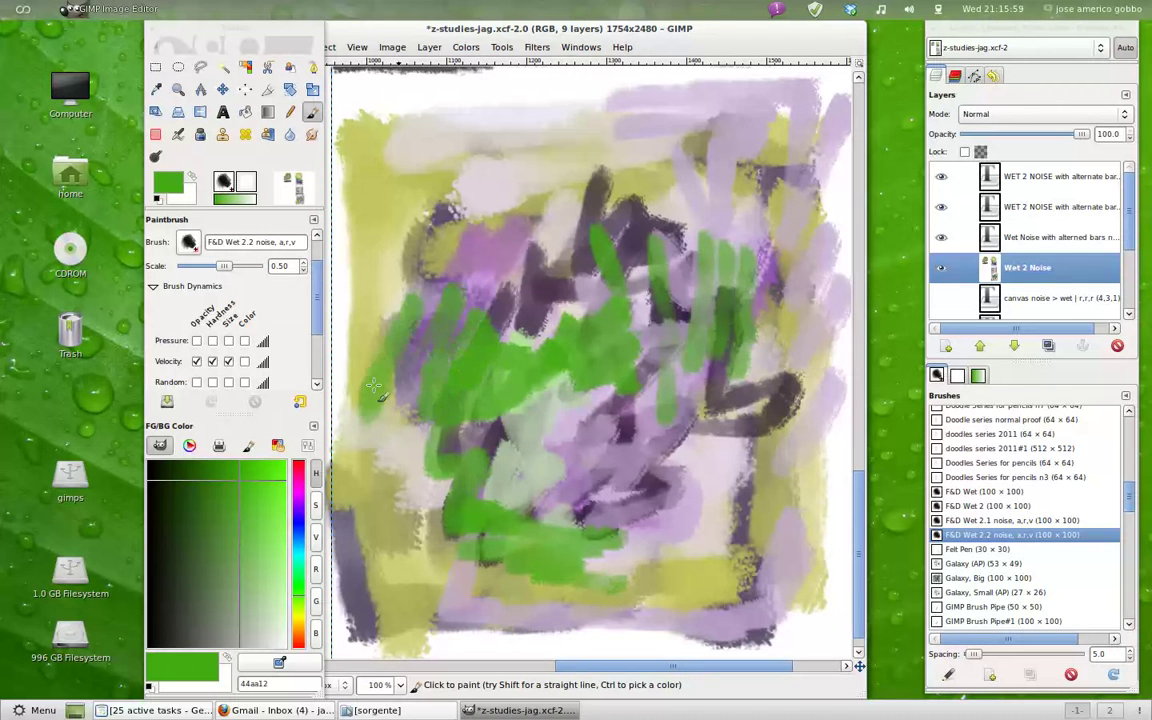
drag(585, 185, 690, 325)
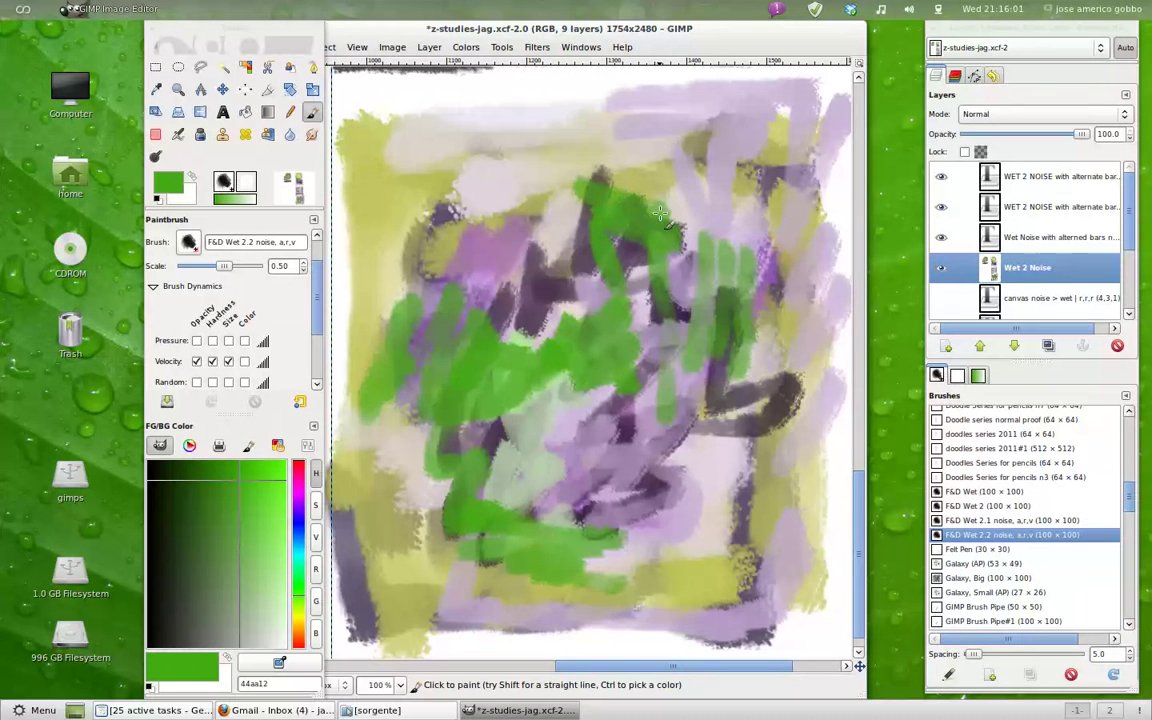
drag(755, 265, 805, 560)
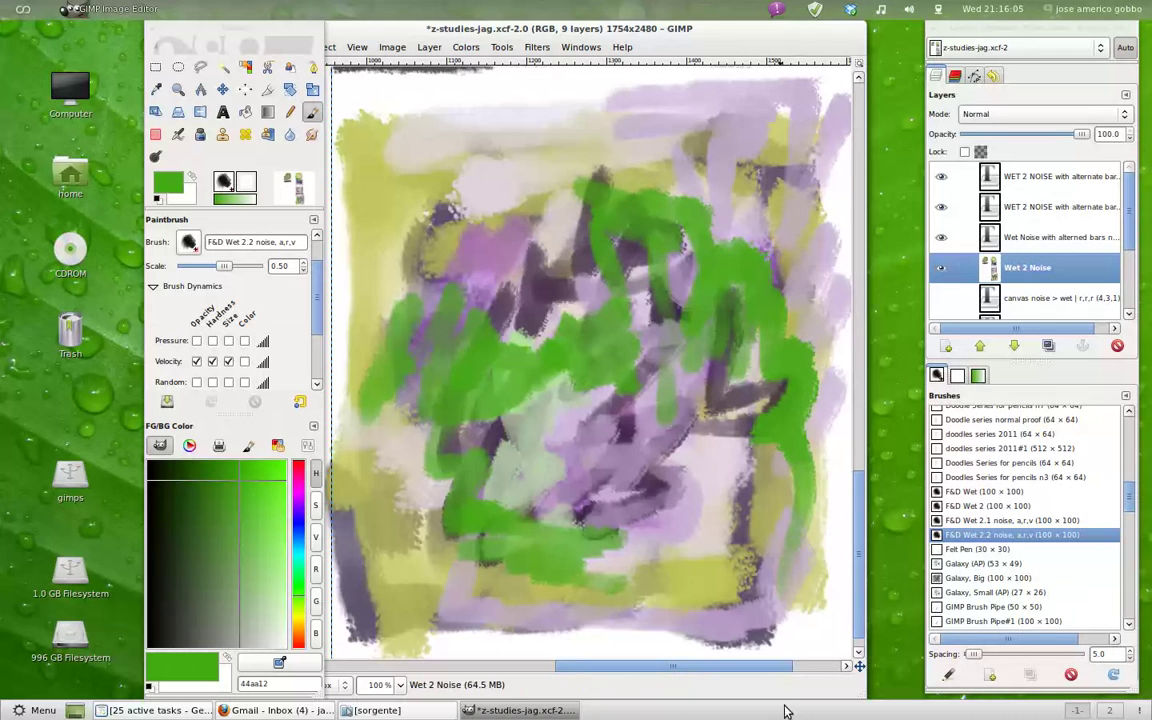
mouse_move(718, 495)
mouse_down()
mouse_move(720, 538)
mouse_move(645, 645)
mouse_up()
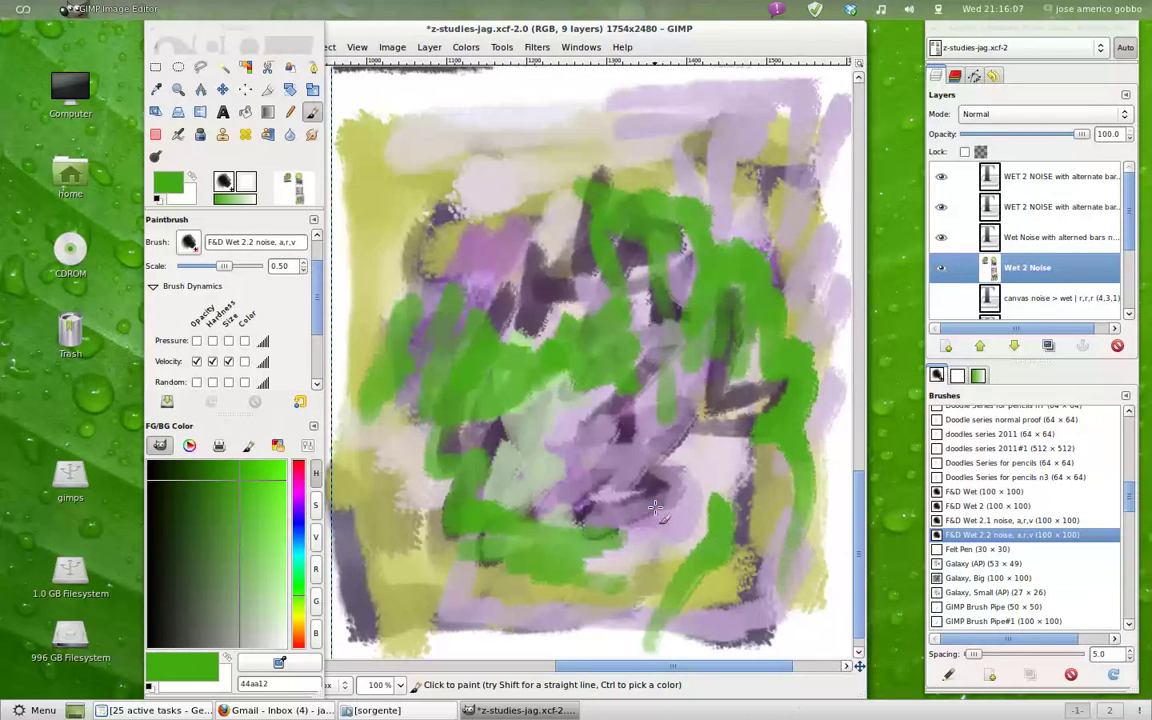
drag(655, 508, 538, 648)
drag(397, 445, 357, 605)
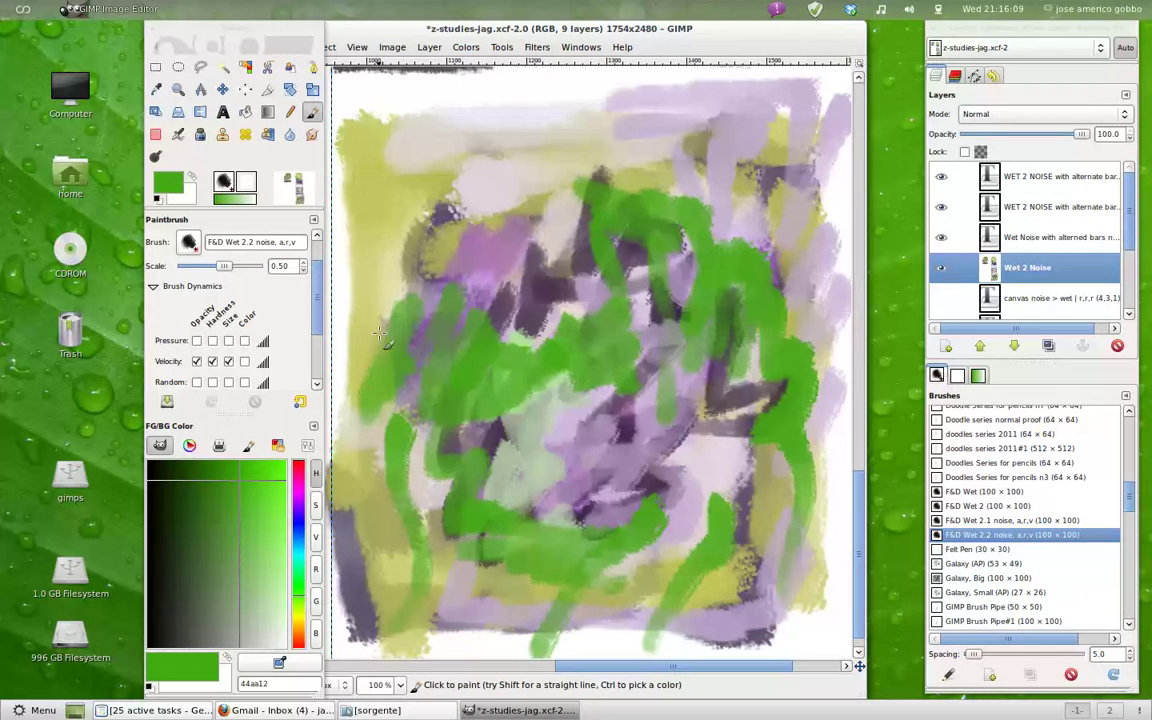
drag(380, 333, 355, 410)
drag(470, 175, 512, 258)
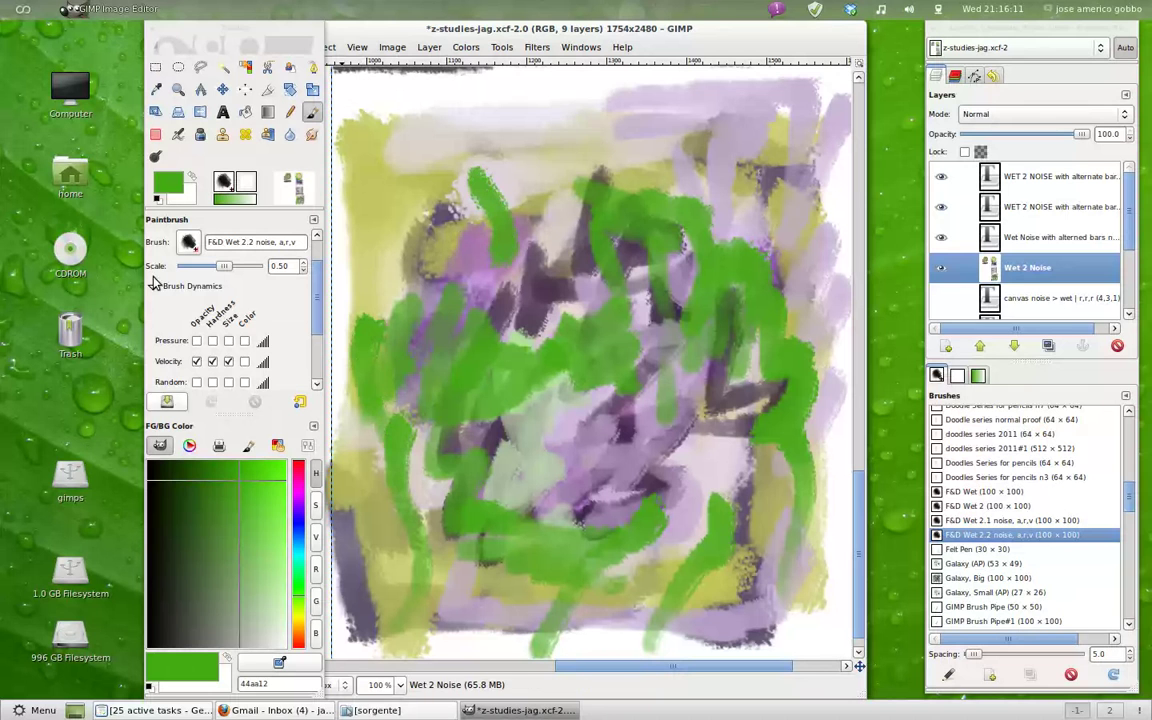
Step: Switch to near-black and draw a W-shaped zigzag on top plus a thick lower band
click(157, 580)
mouse_move(400, 140)
mouse_down()
mouse_move(516, 168)
mouse_move(565, 158)
mouse_move(785, 190)
mouse_up()
mouse_move(525, 240)
mouse_down()
mouse_move(435, 488)
mouse_move(560, 510)
mouse_move(617, 566)
mouse_move(688, 537)
mouse_move(722, 612)
mouse_up()
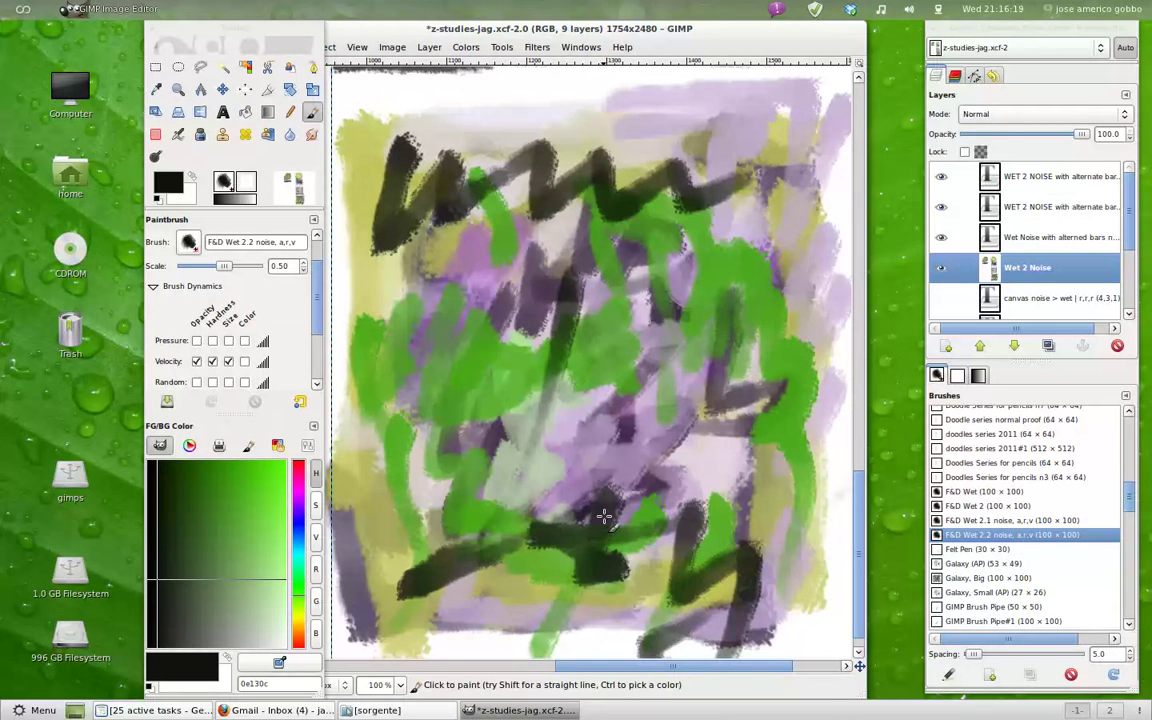